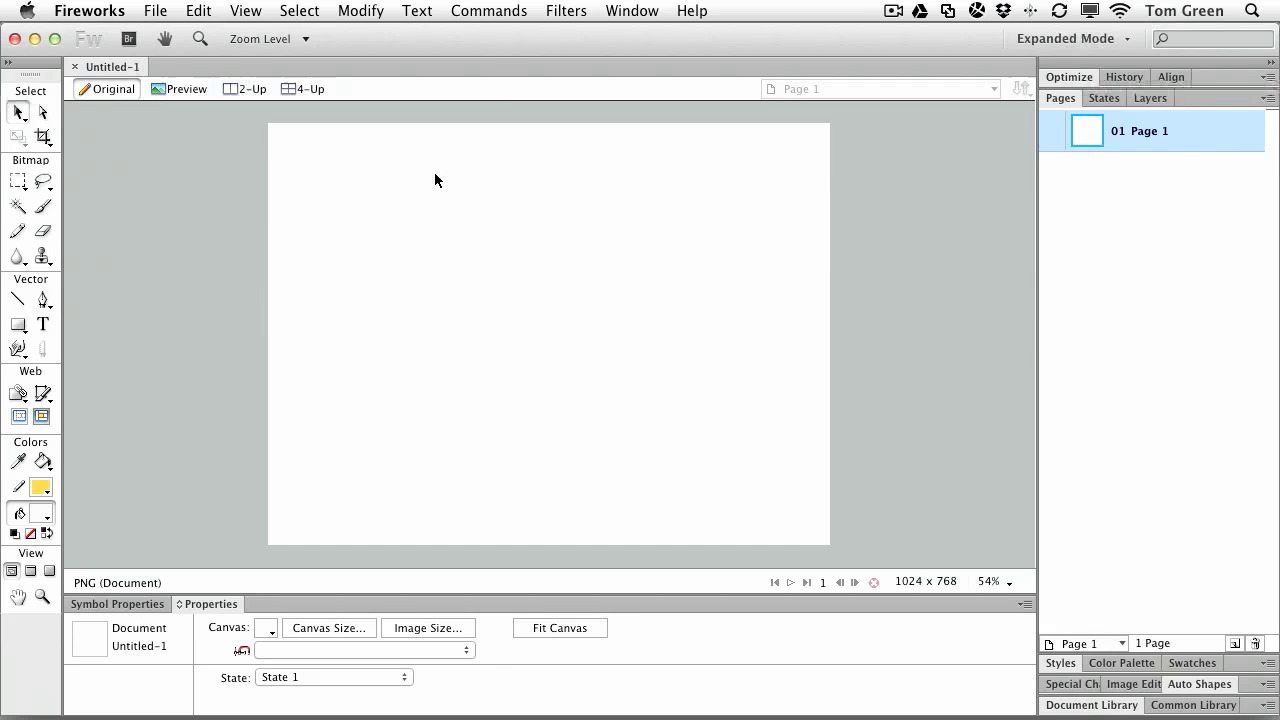
Create a new jQuery Mobile theme document from the Commands menu.
left_click(494, 12)
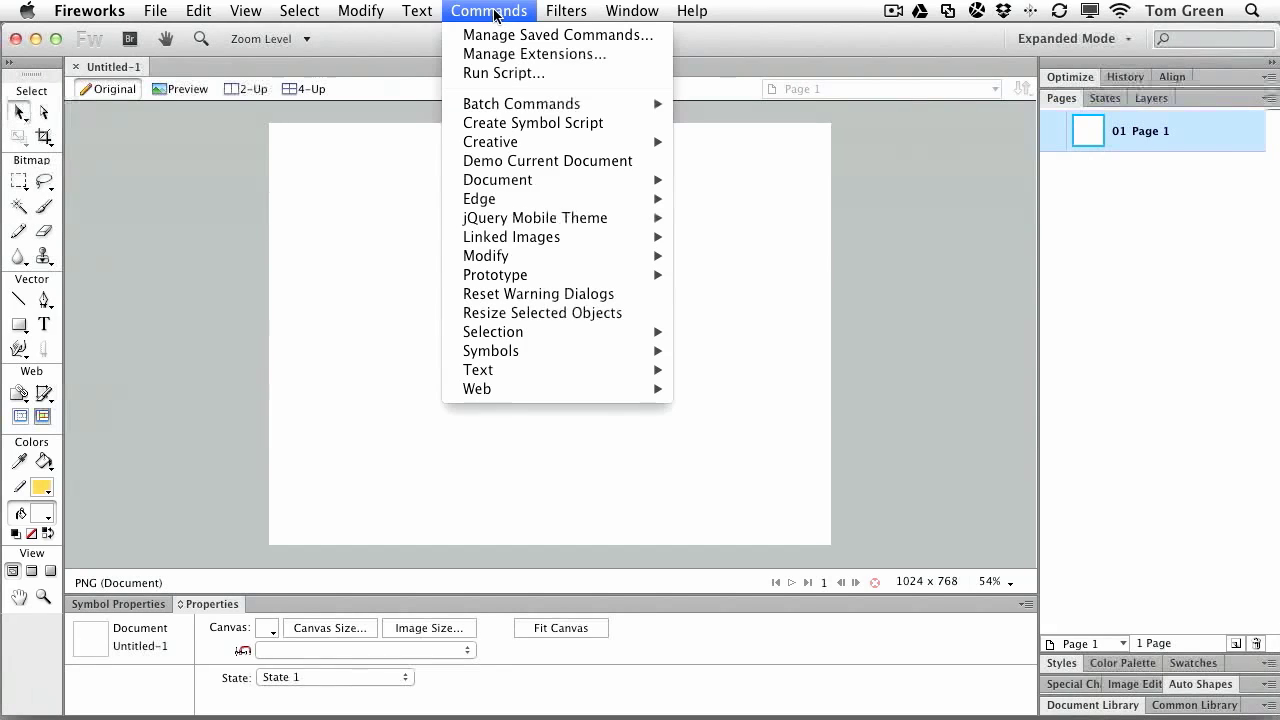
mouse_move(535, 218)
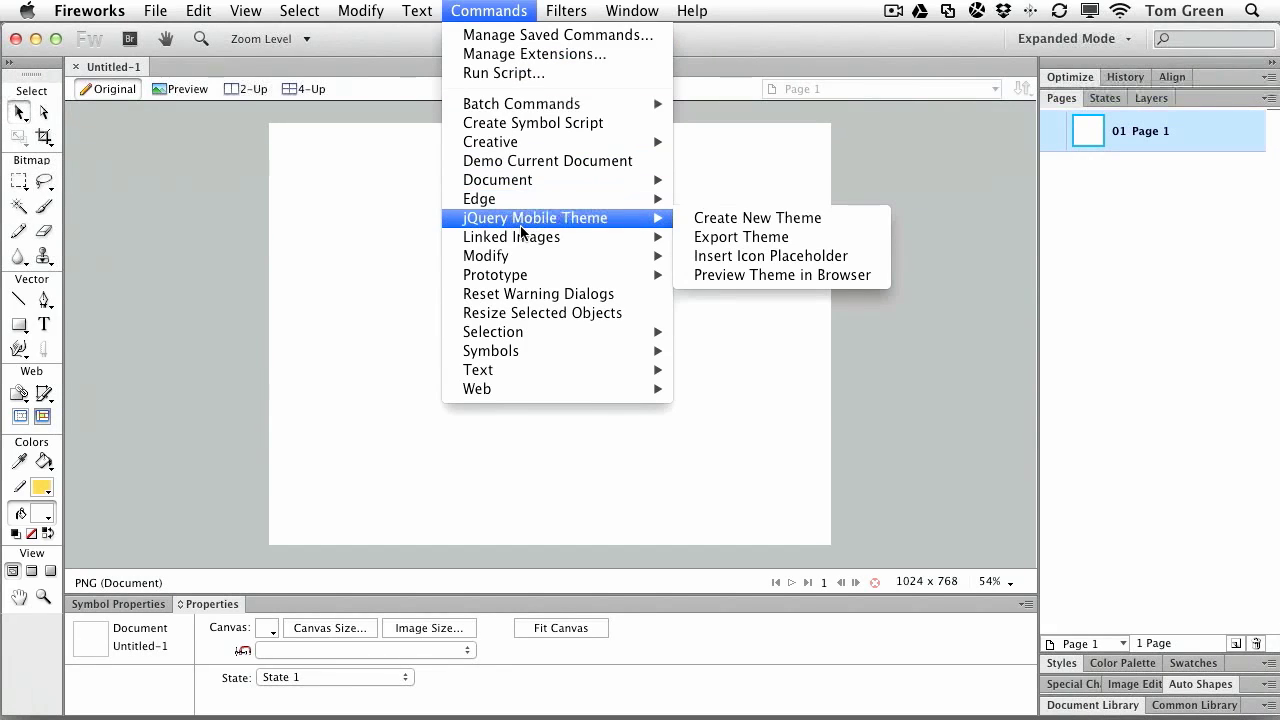
left_click(716, 222)
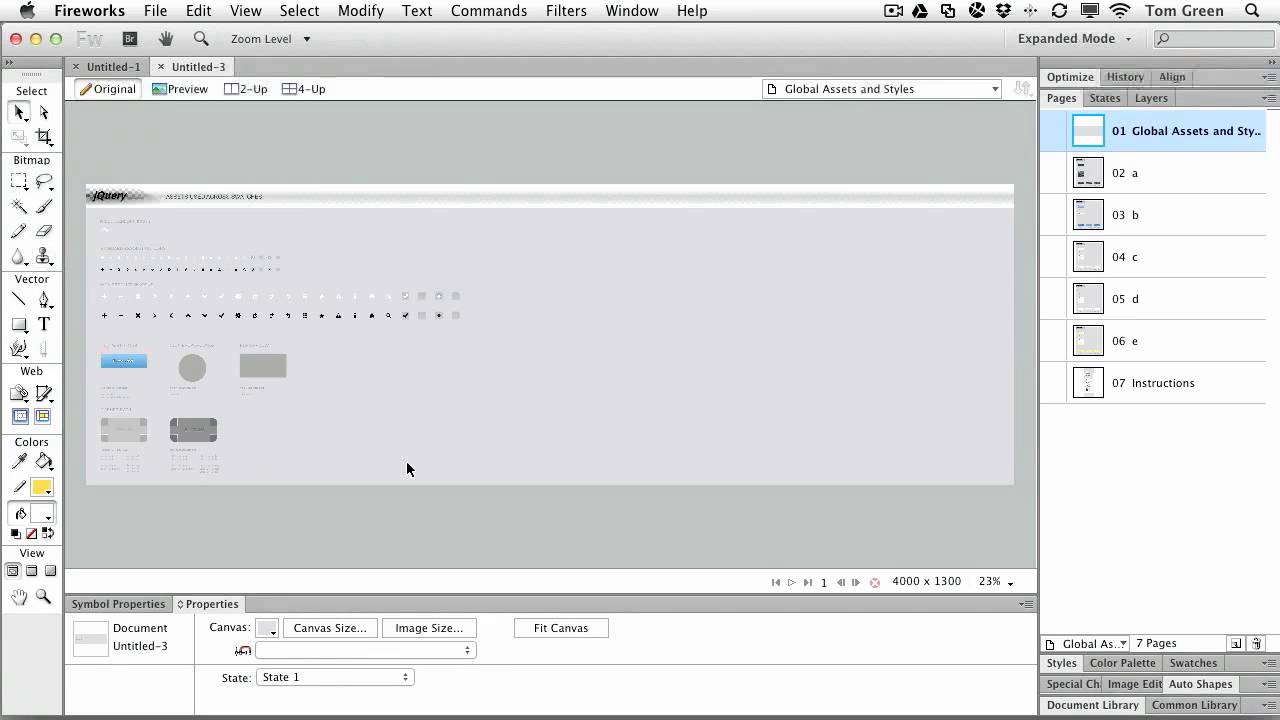
Duplicate swatch page e and rename the copy r.
left_click(1153, 340)
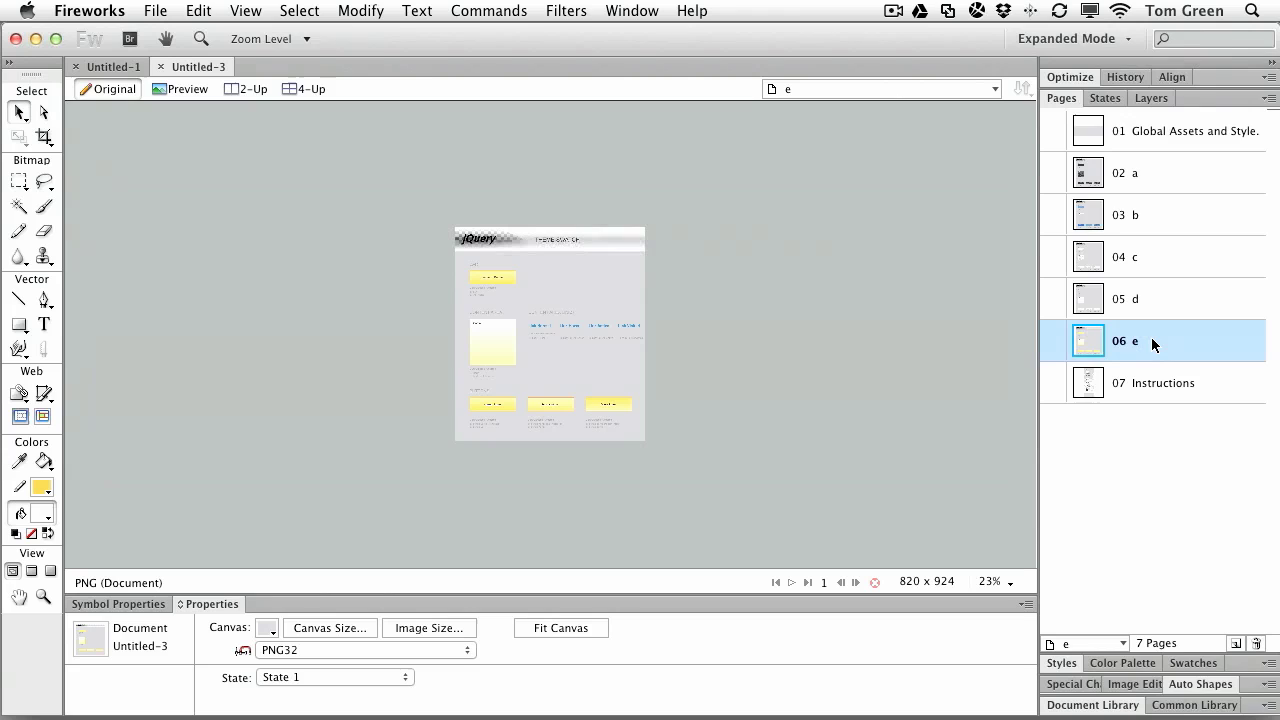
left_click(1237, 645)
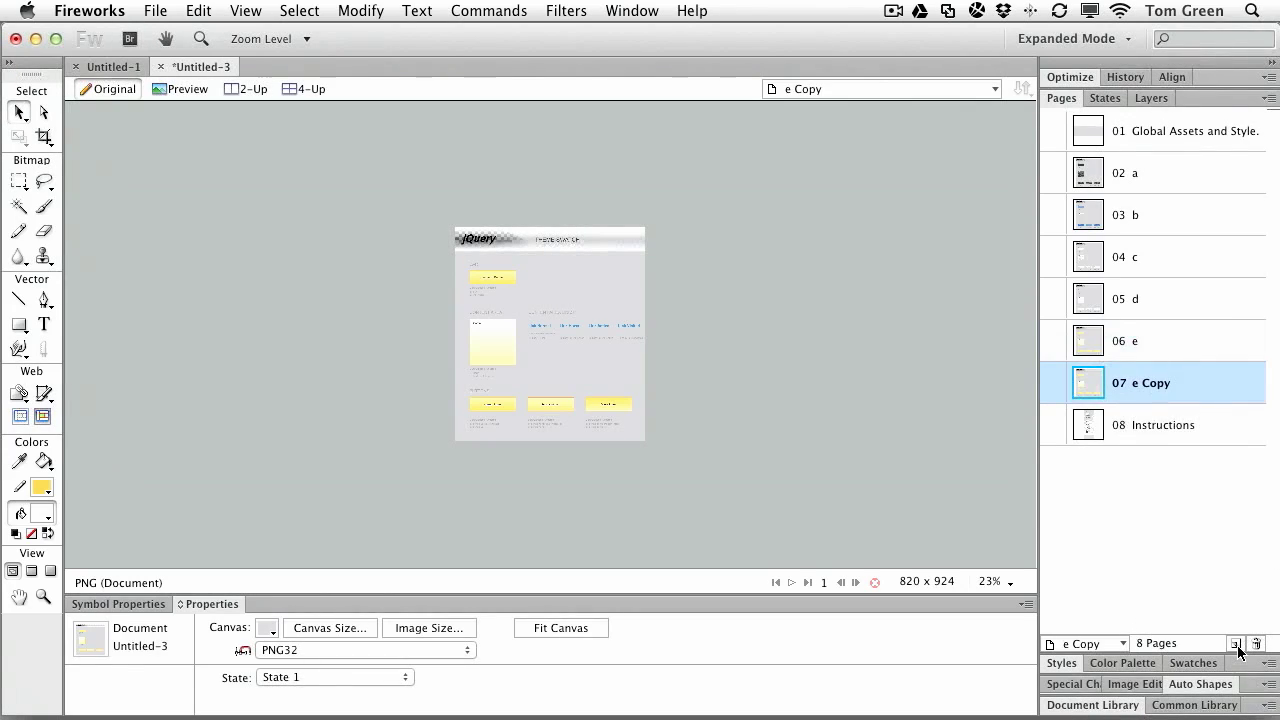
double_click(1150, 383)
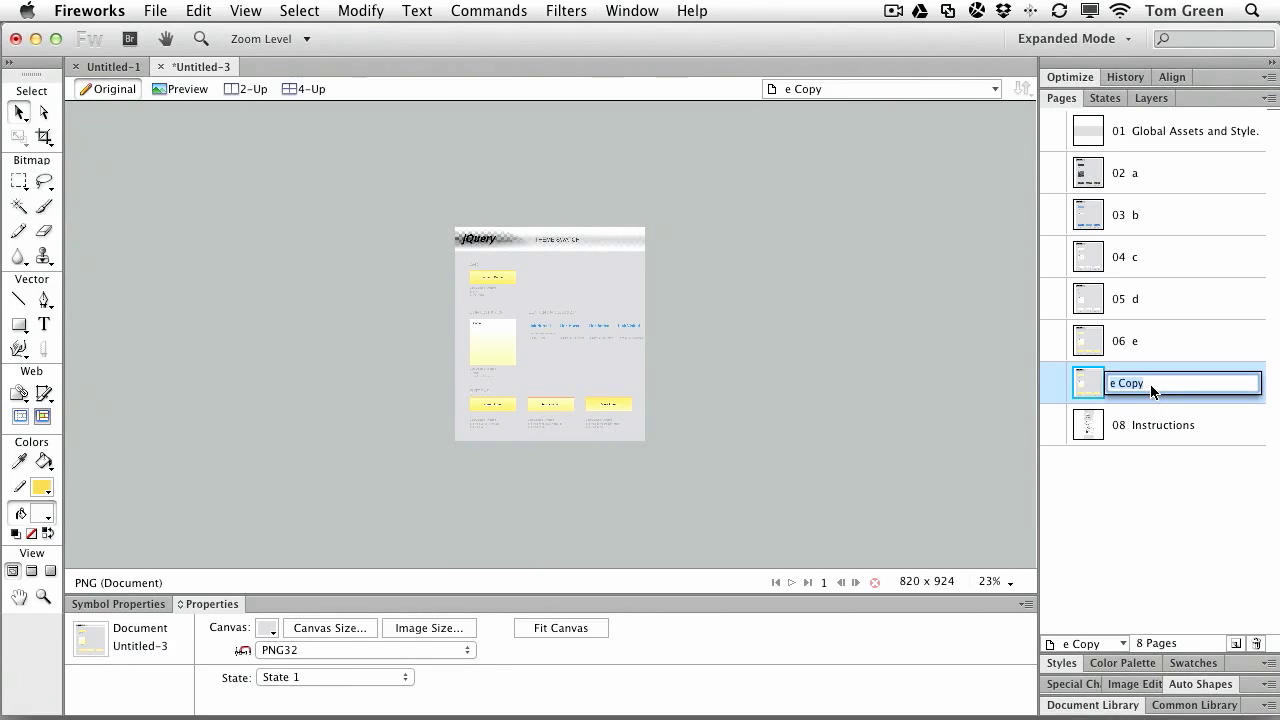
type("f")
key("Return")
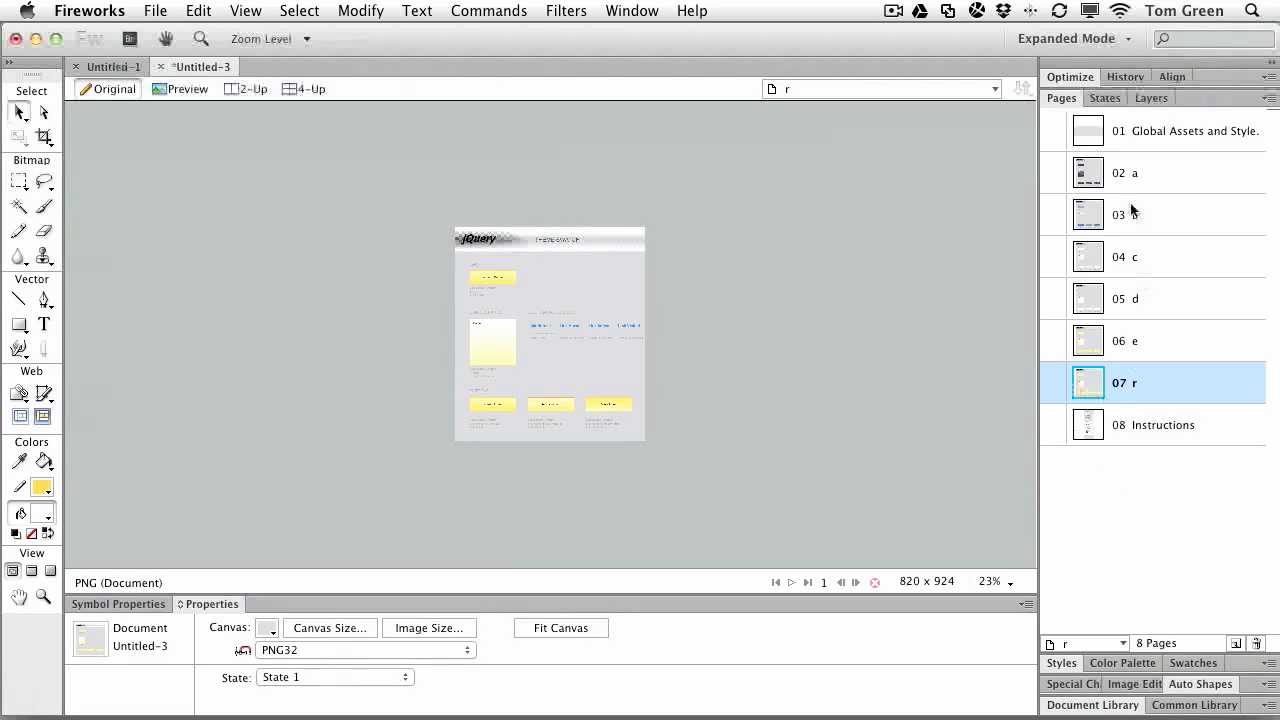
Delete swatch pages a through d.
left_click(1143, 300)
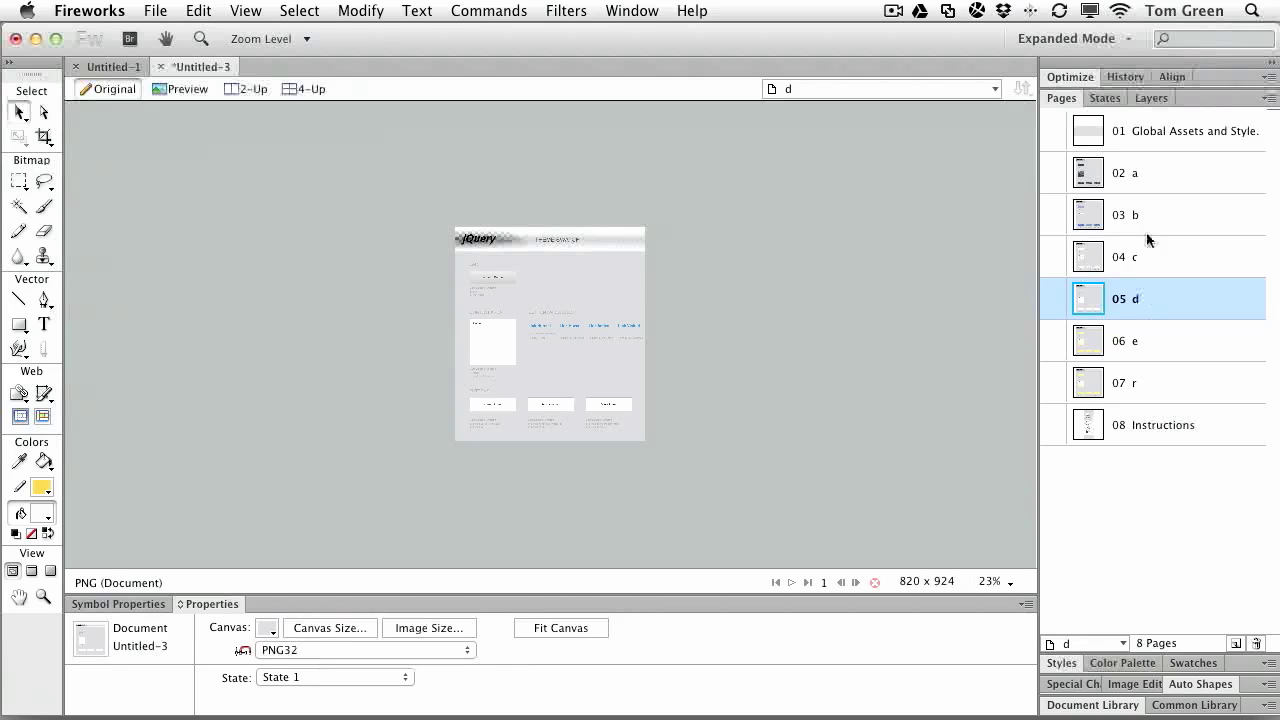
left_click(1136, 176, "shift")
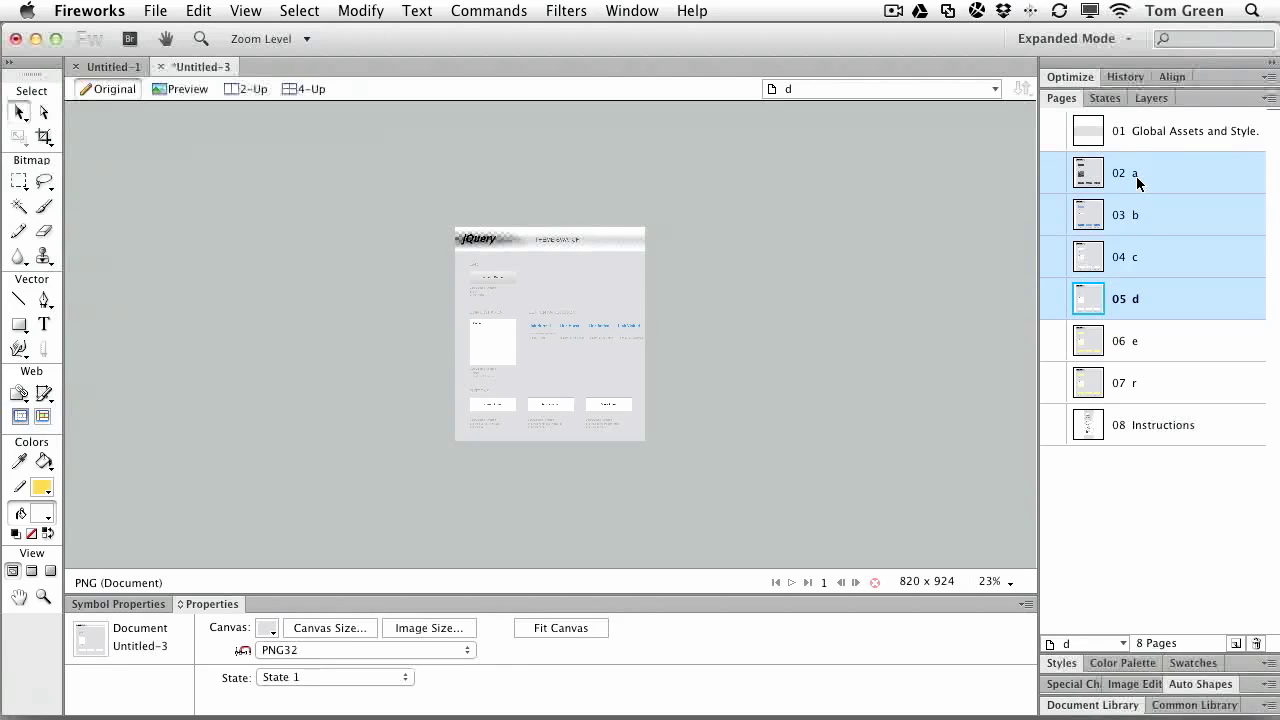
left_click(1257, 644)
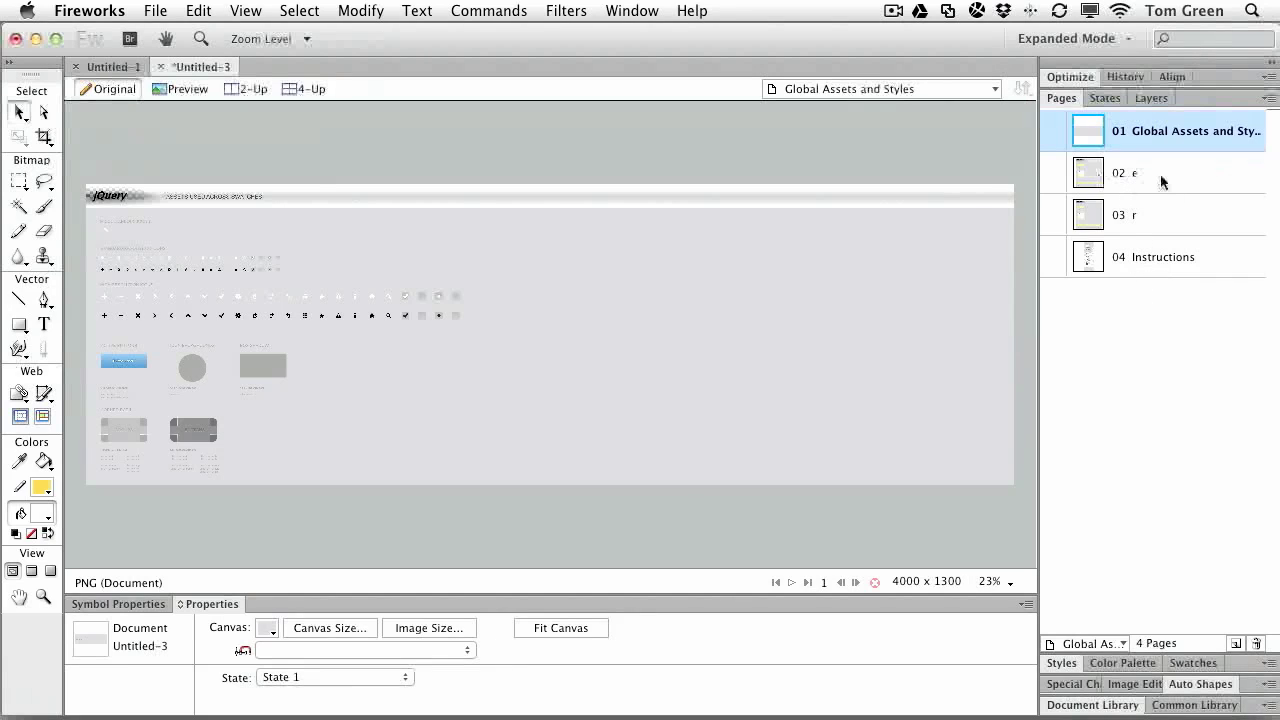
Switch to swatch page r and view it at 100% zoom.
left_click(1160, 173)
left_click(1138, 217)
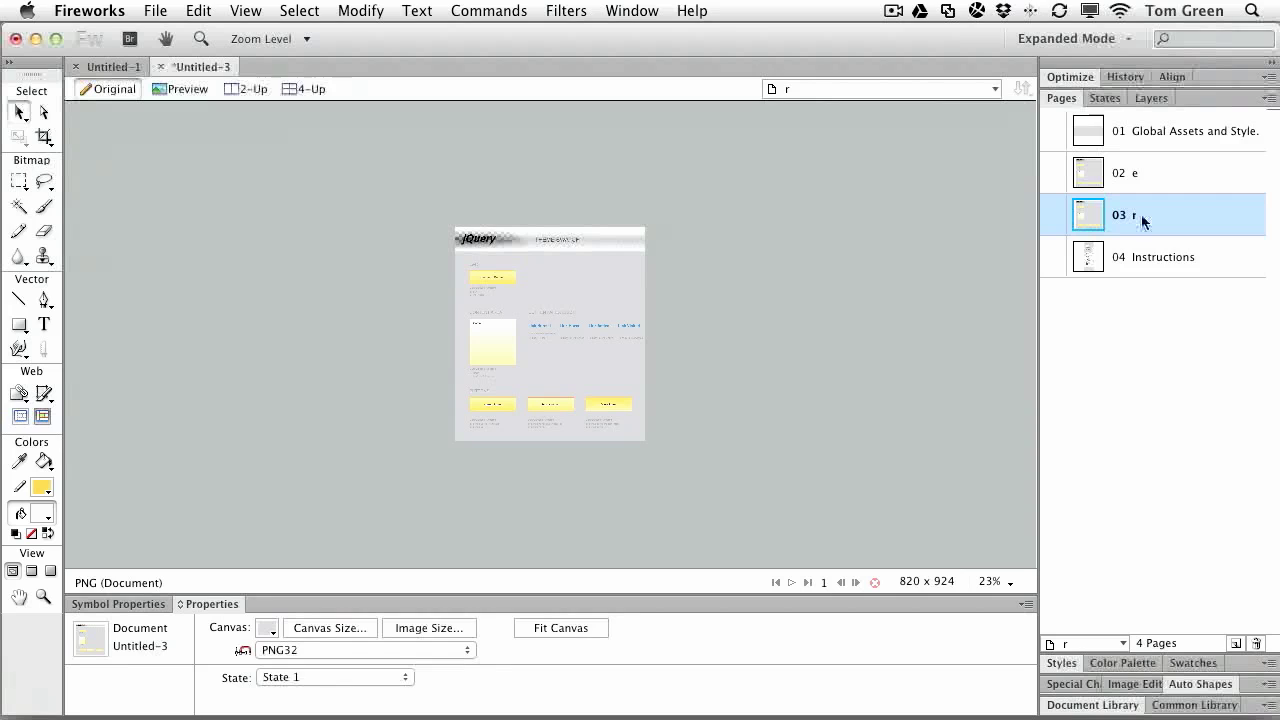
left_click(997, 586)
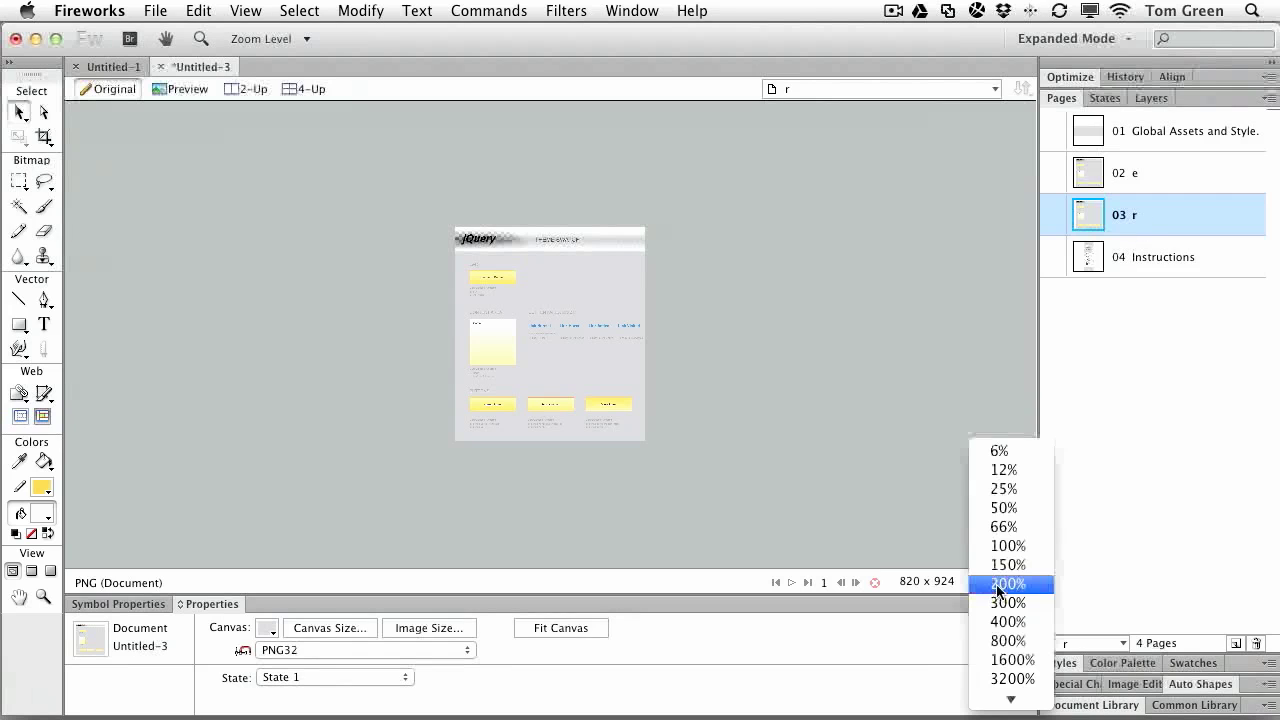
left_click(998, 546)
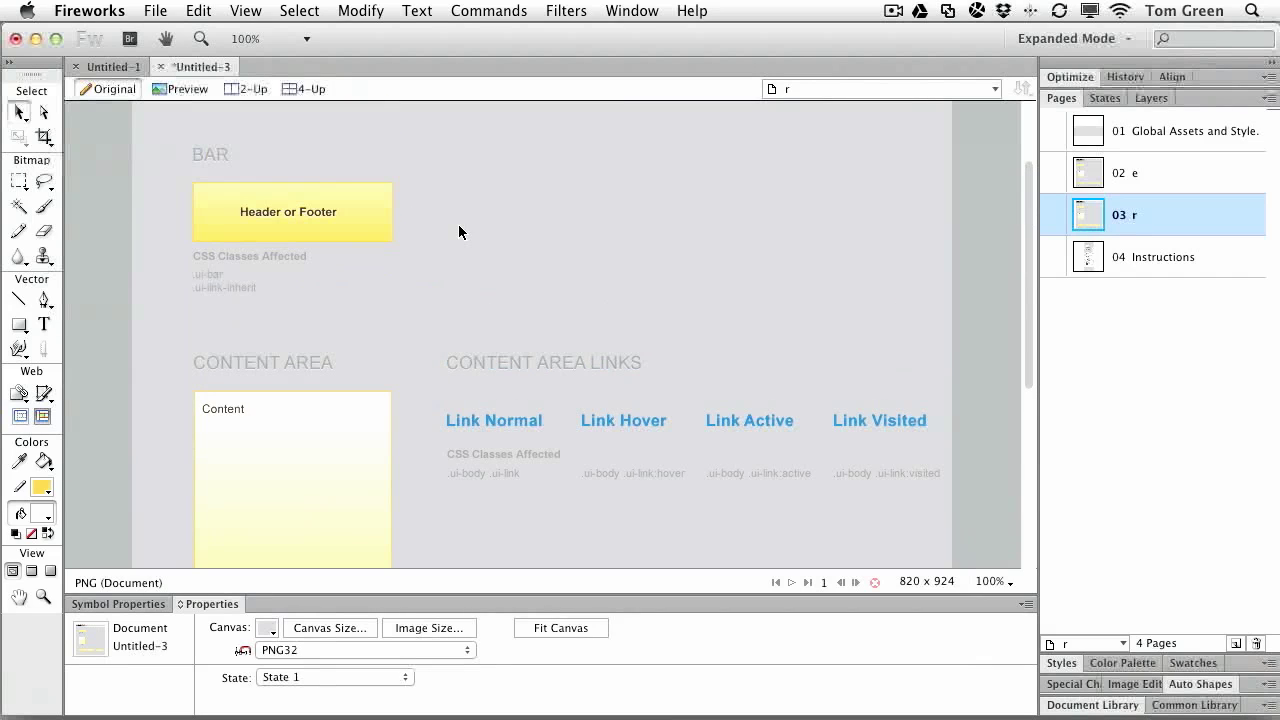
Give the Header or Footer bar a white-to-#004010 gradient and a #004010 stroke.
left_click(383, 214)
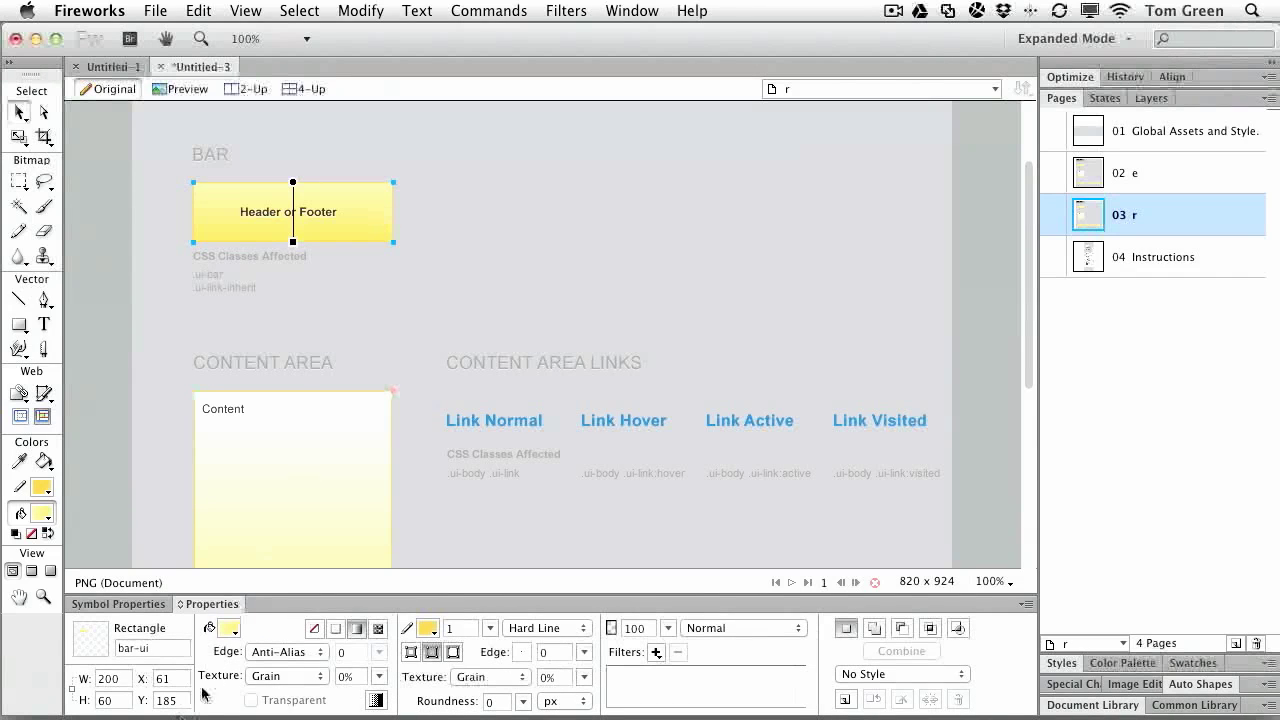
left_click(230, 628)
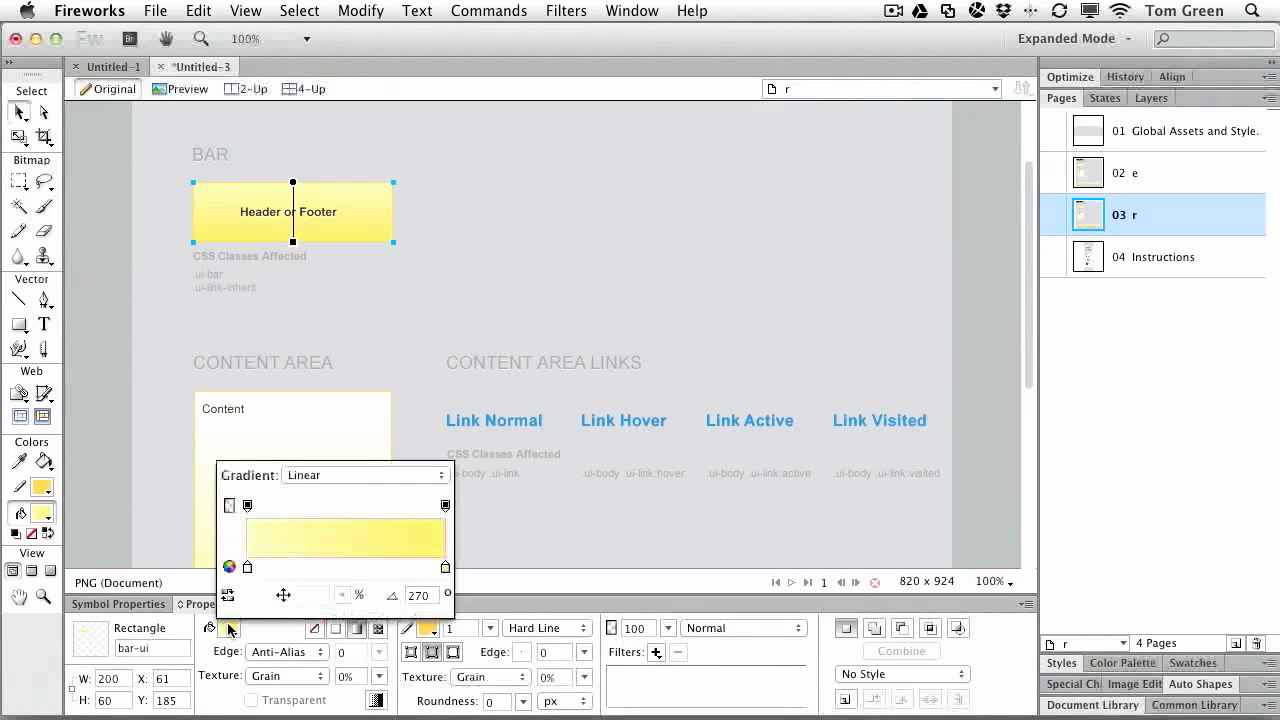
left_click(247, 567)
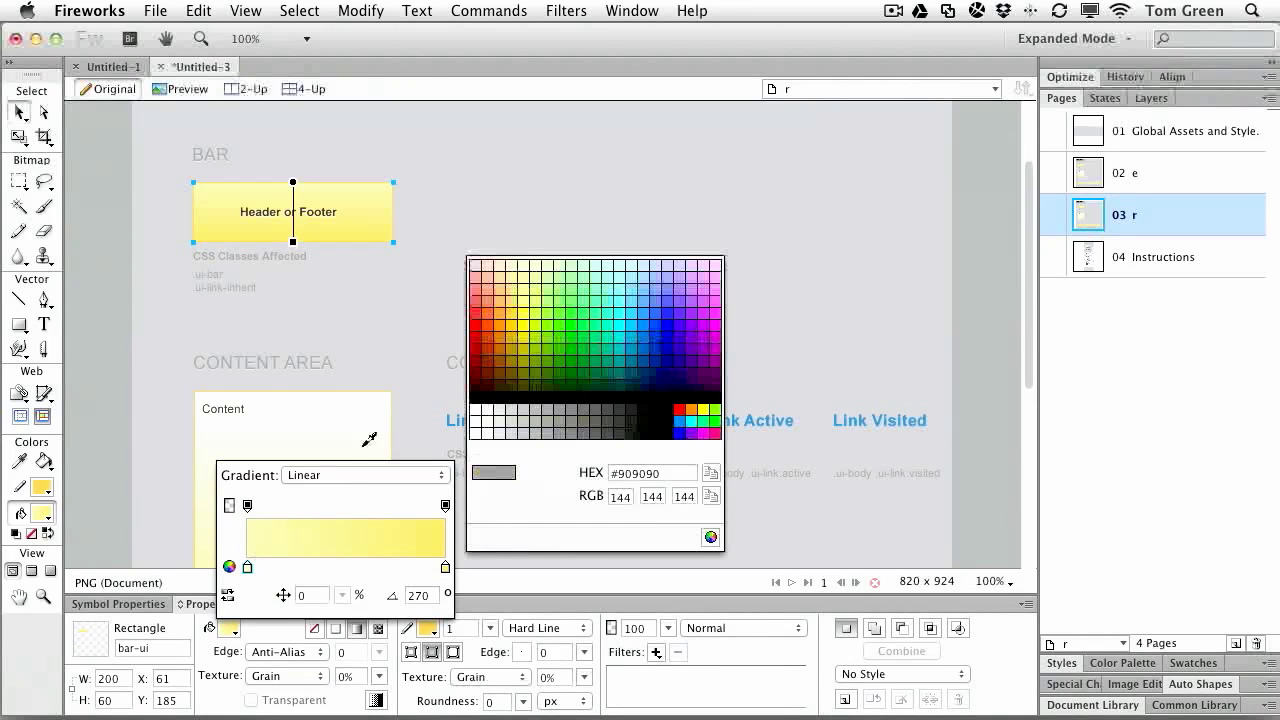
left_click(489, 402)
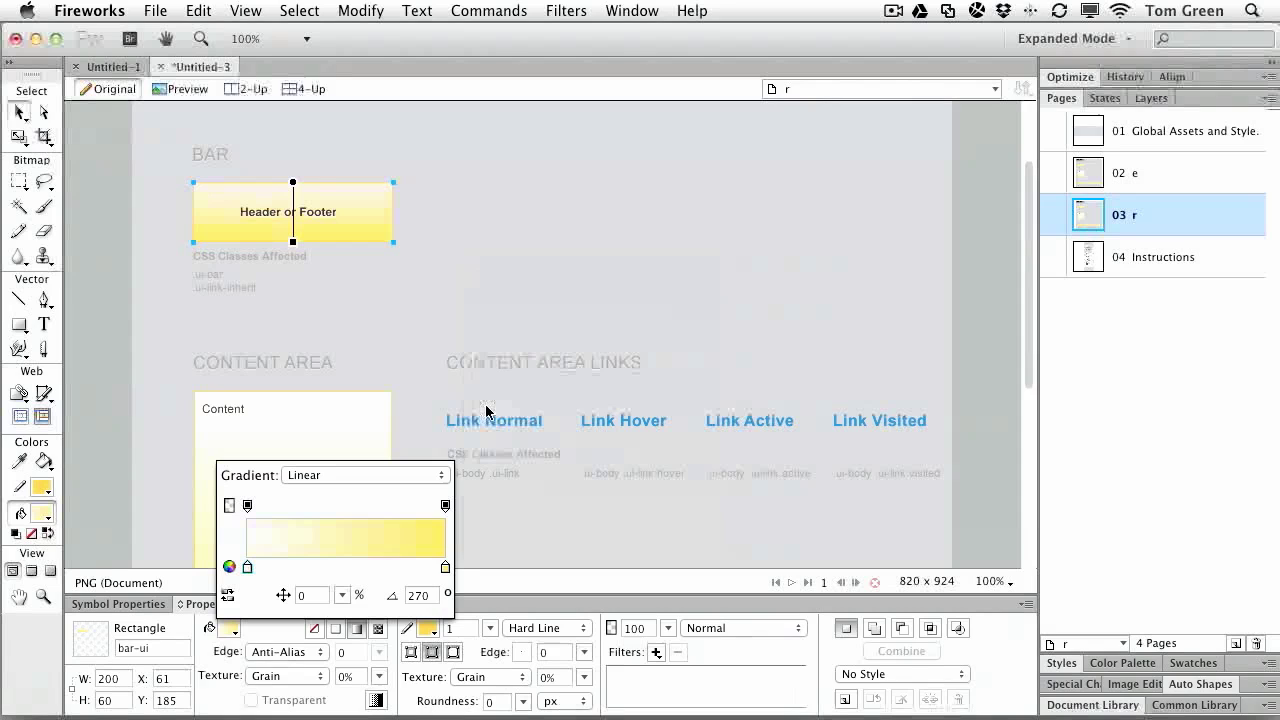
left_click(446, 567)
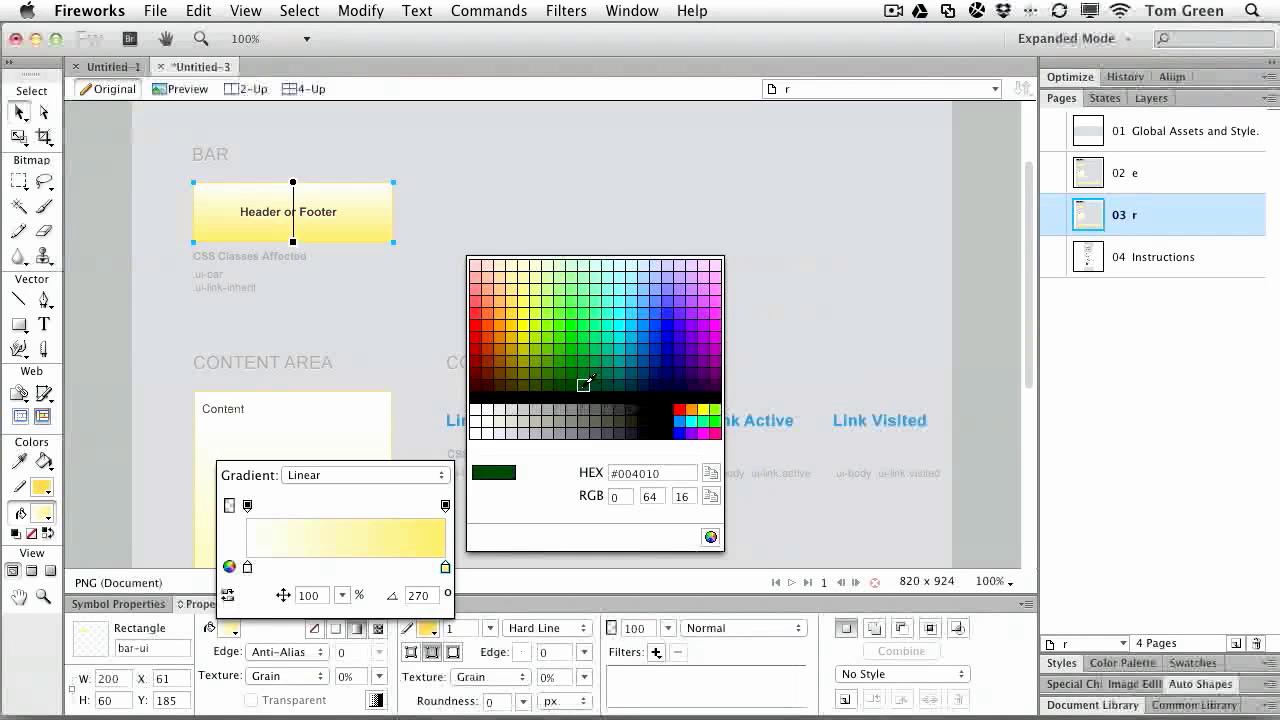
left_click(586, 382)
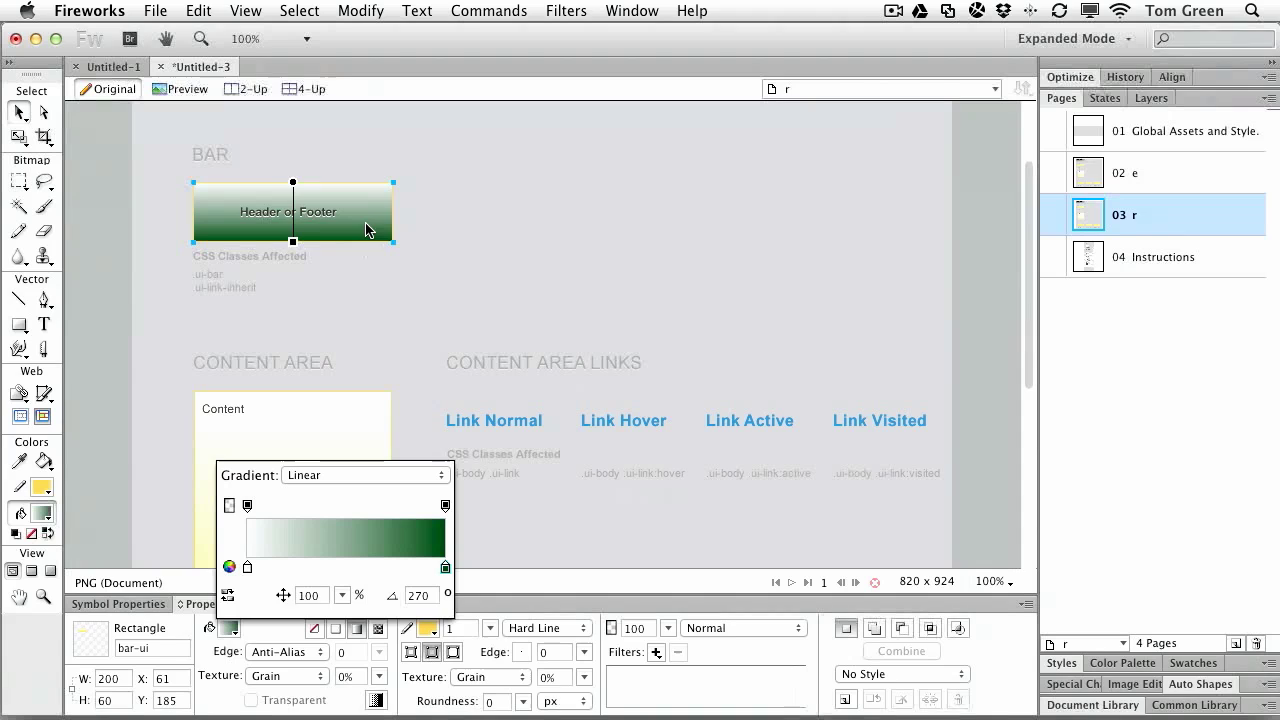
left_click(484, 502)
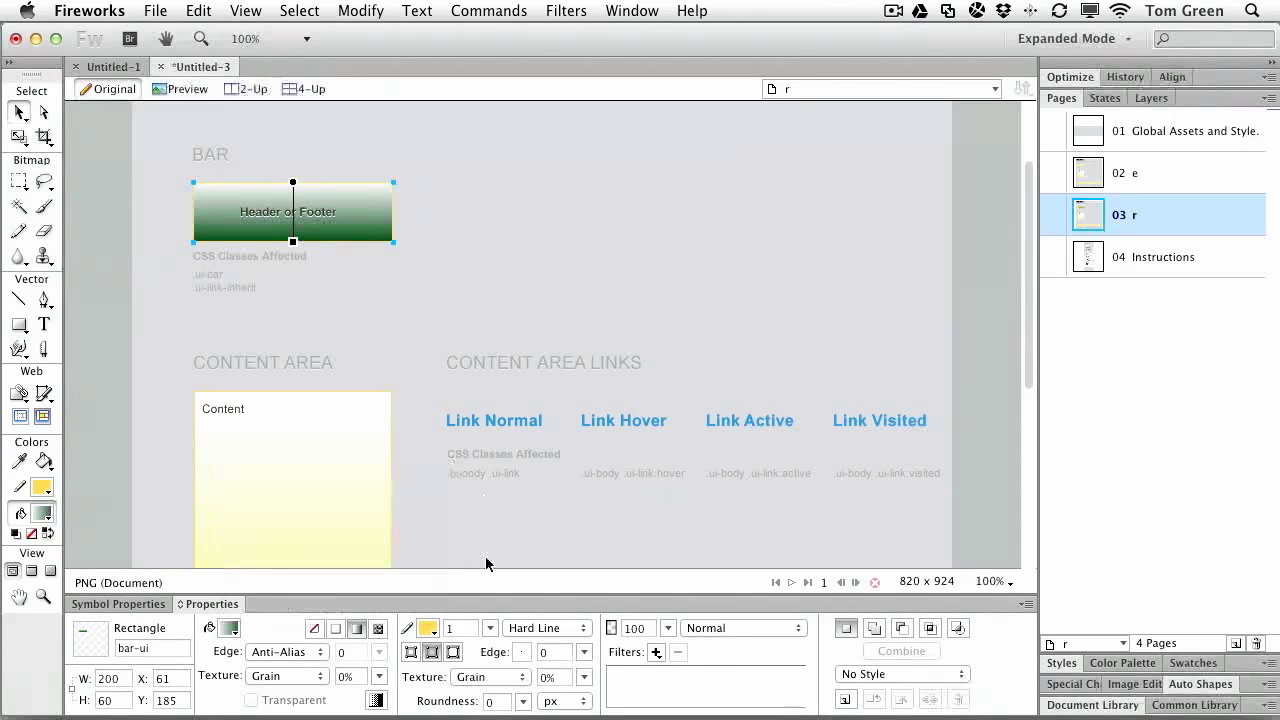
left_click(427, 627)
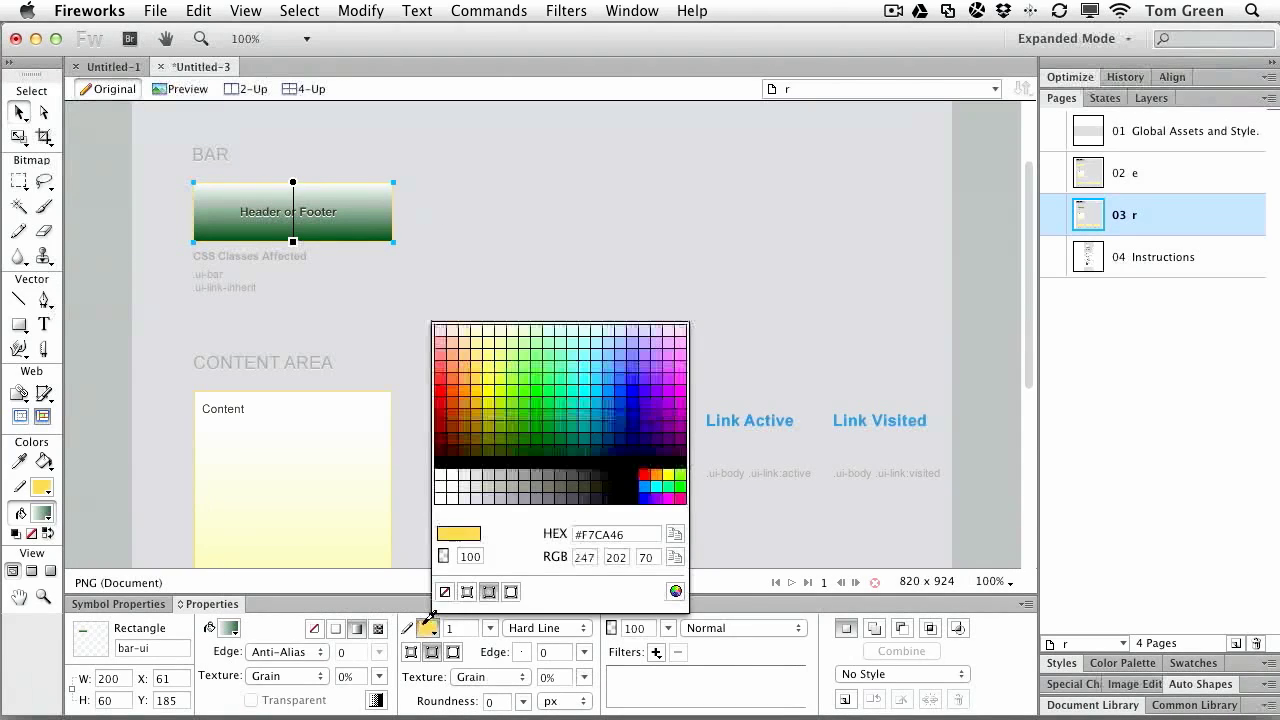
left_click(548, 449)
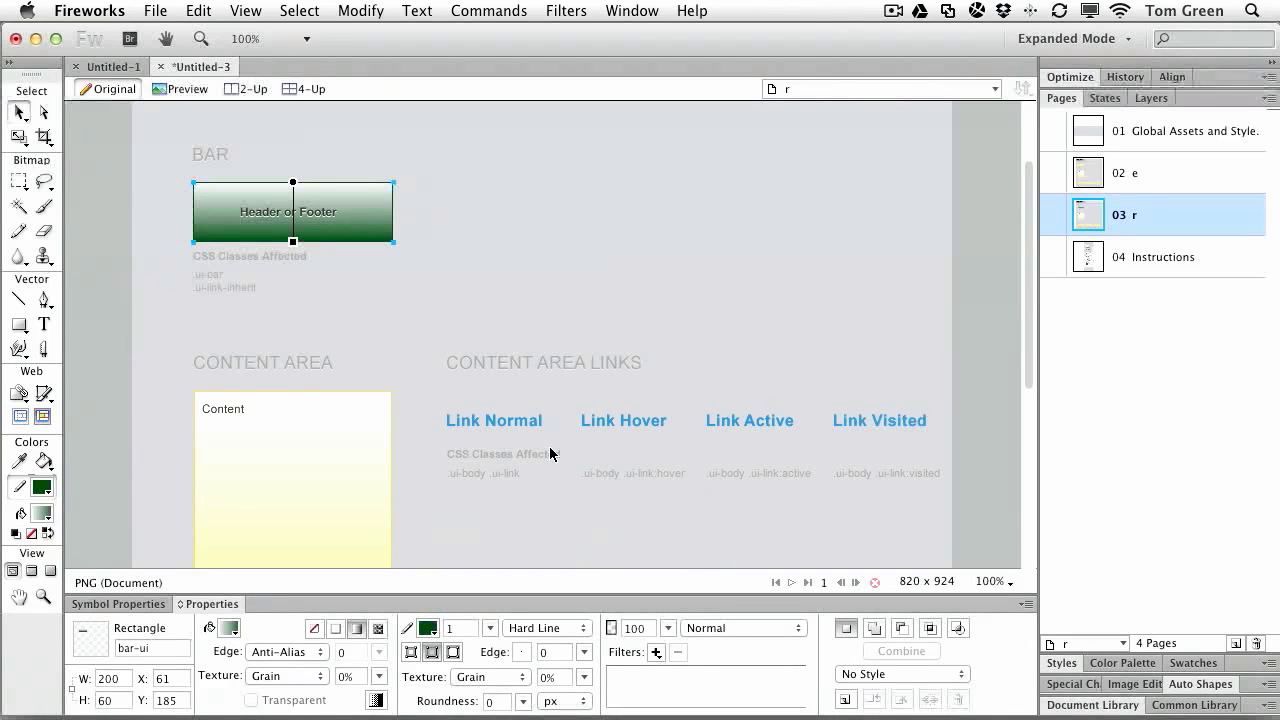
Remove the Drop Shadow filter from the Header or Footer label.
left_click(443, 214)
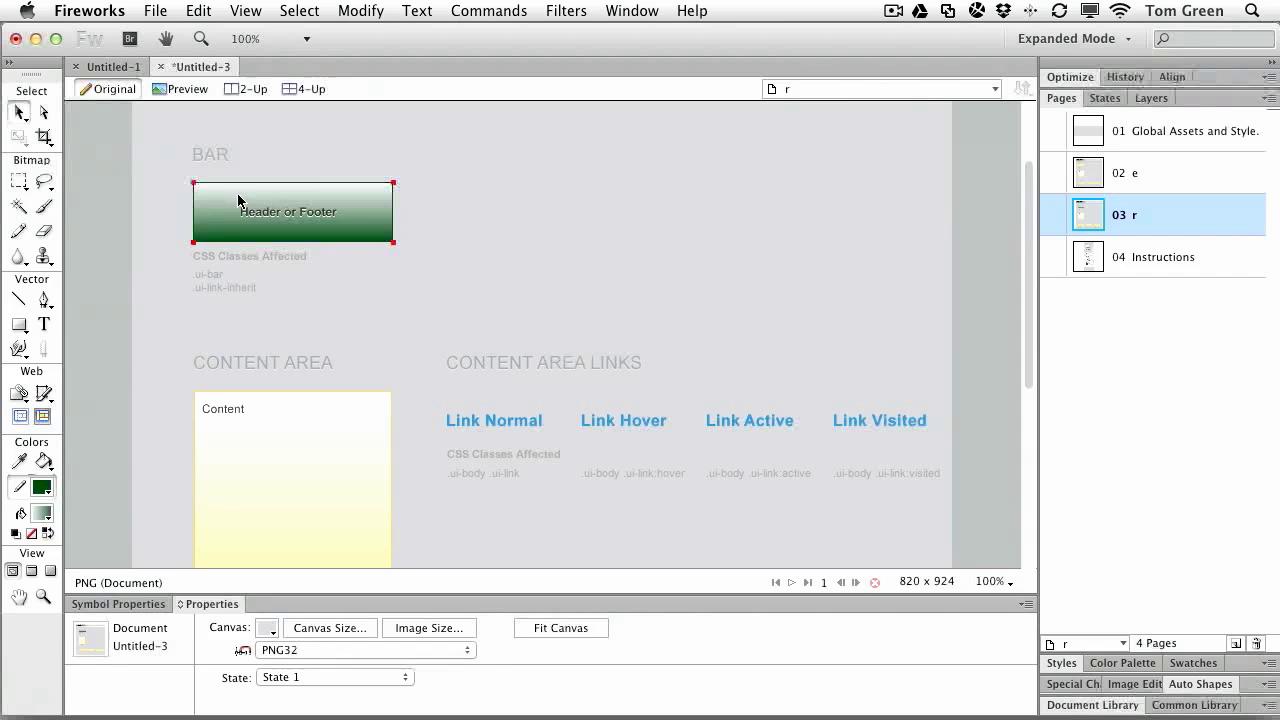
left_click(253, 213)
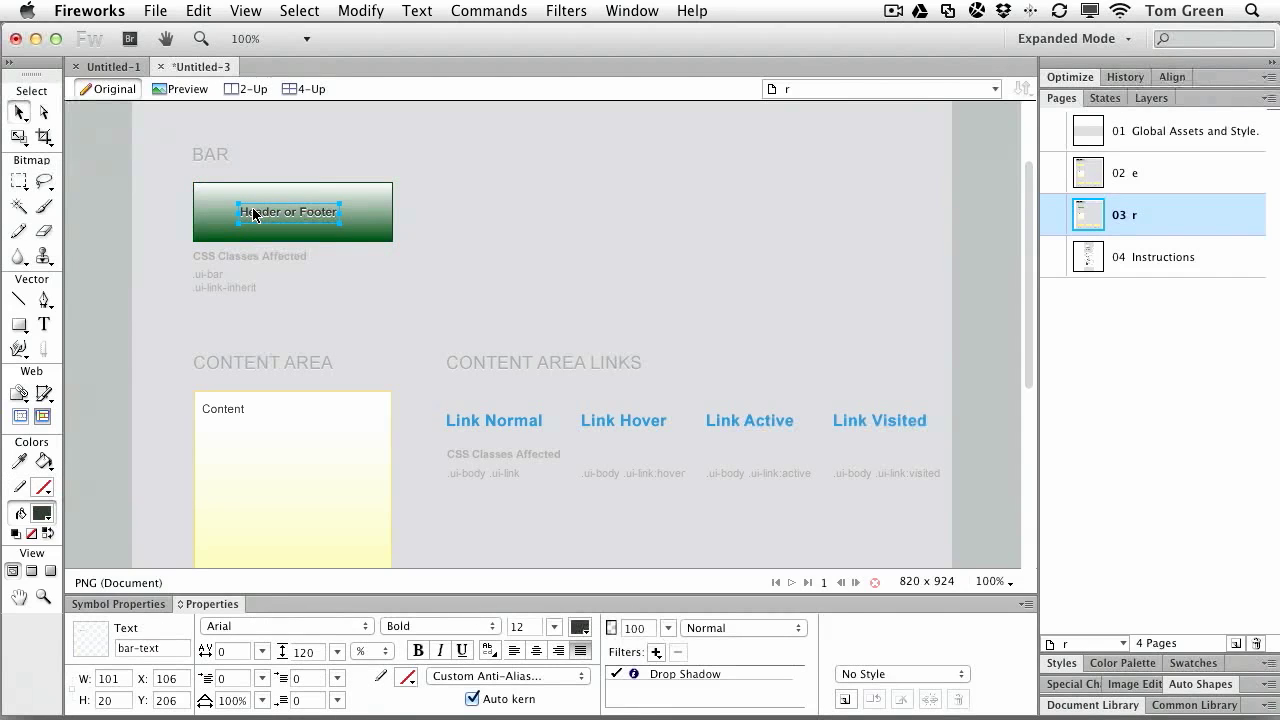
left_click(668, 674)
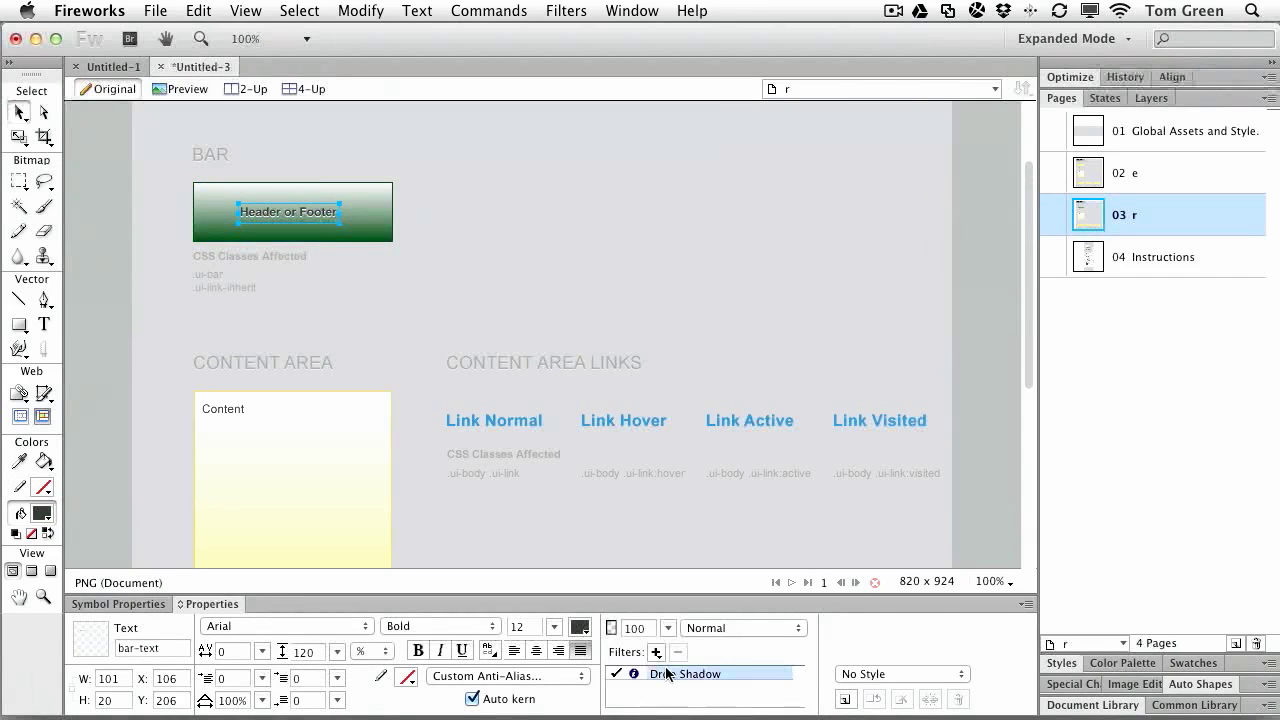
left_click(678, 651)
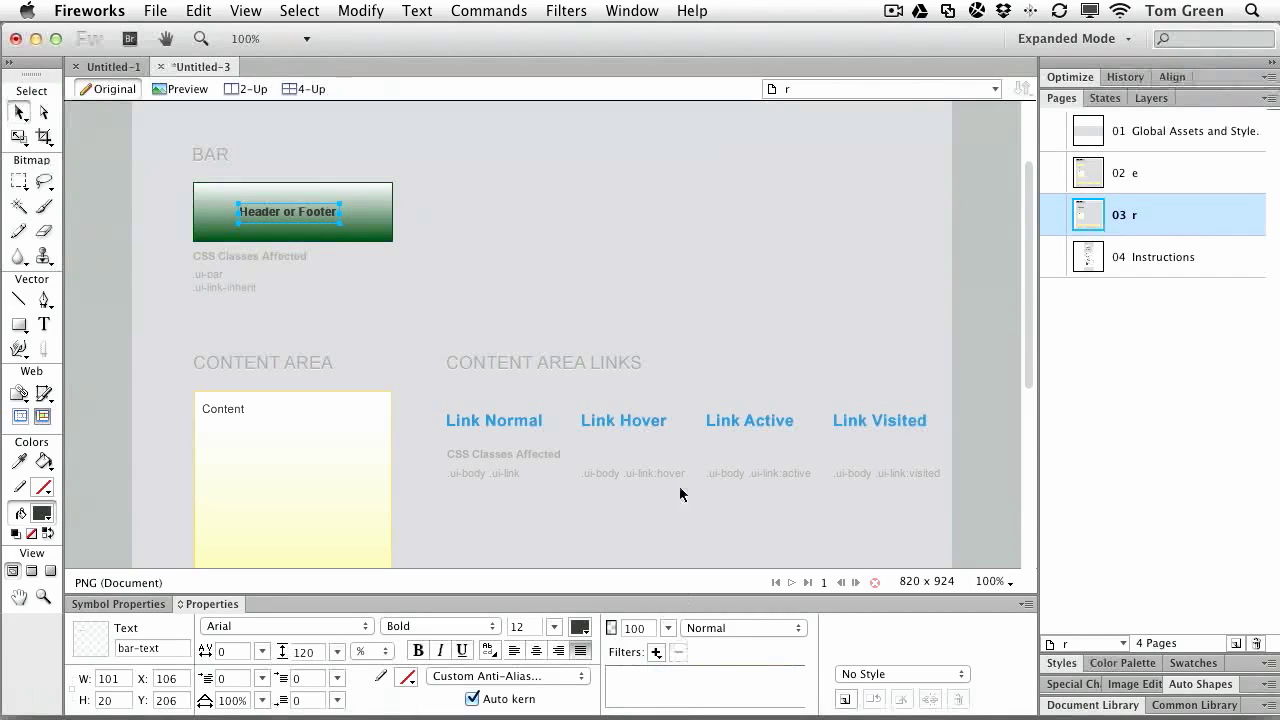
Set the Header or Footer label colour to light grey #EEEEEE.
left_click(443, 156)
left_click(288, 218)
left_click(579, 627)
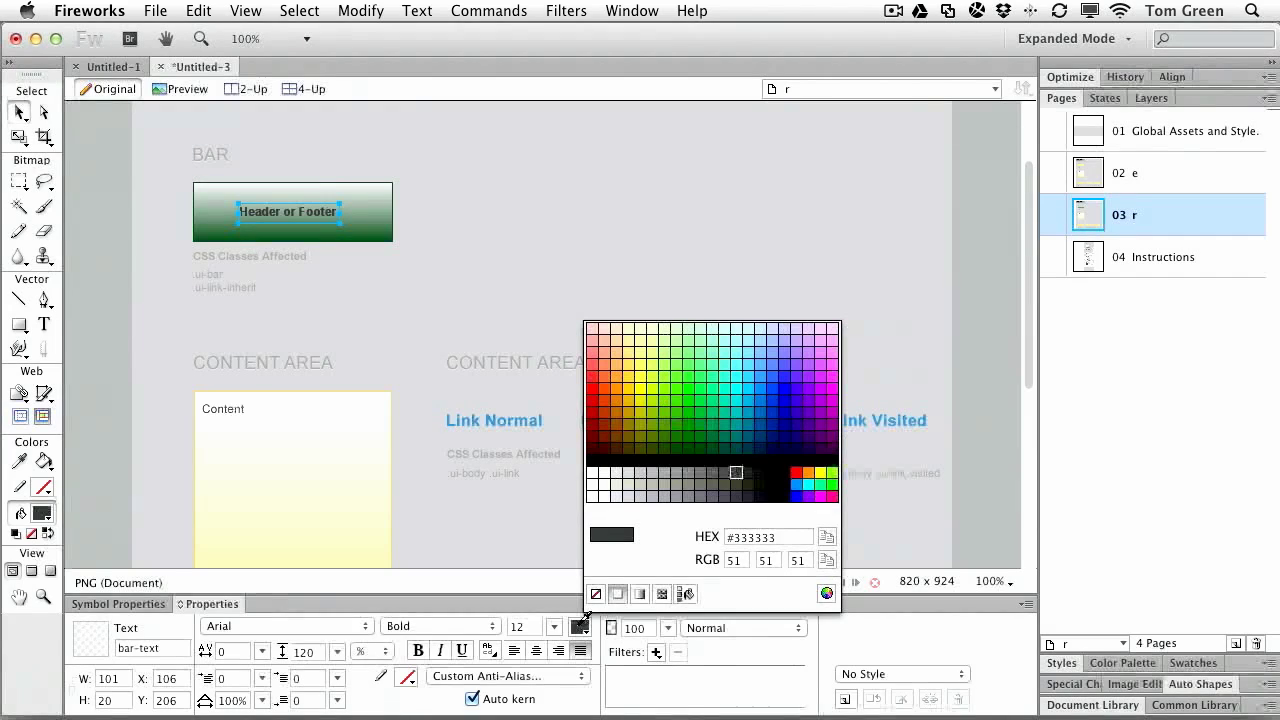
left_click(608, 476)
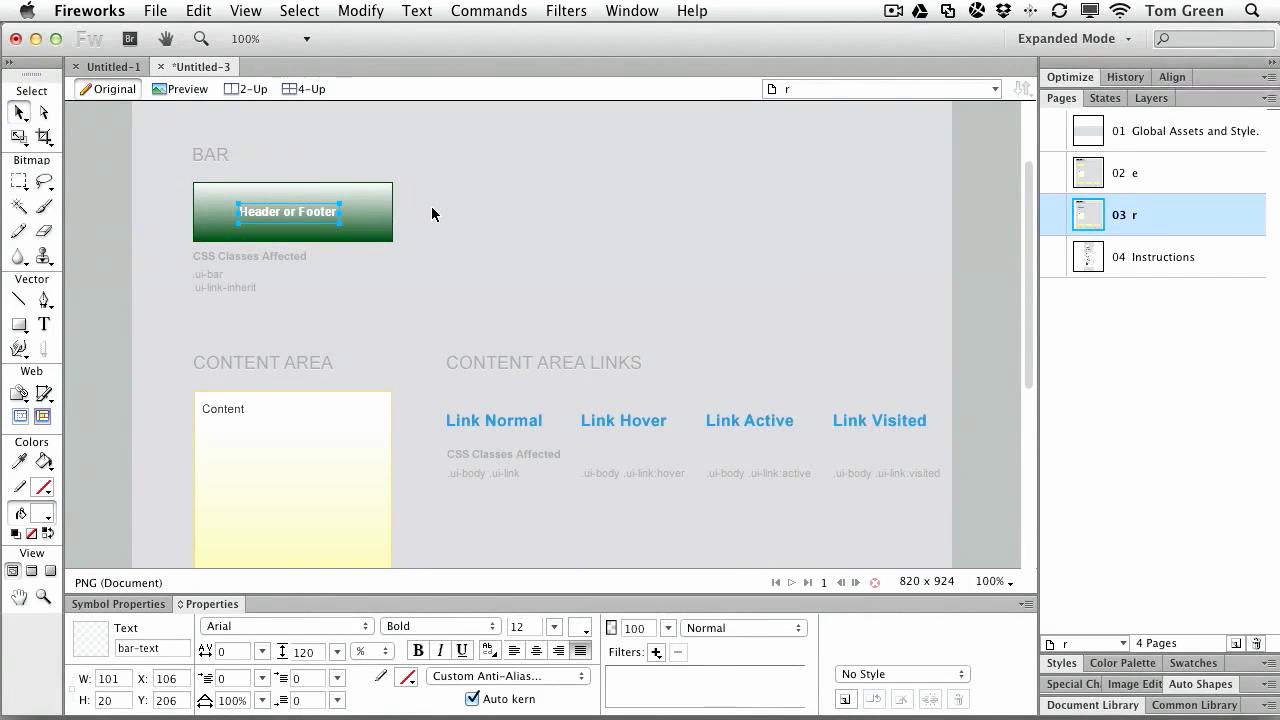
left_click(432, 214)
scroll(464, 202, "down", 3)
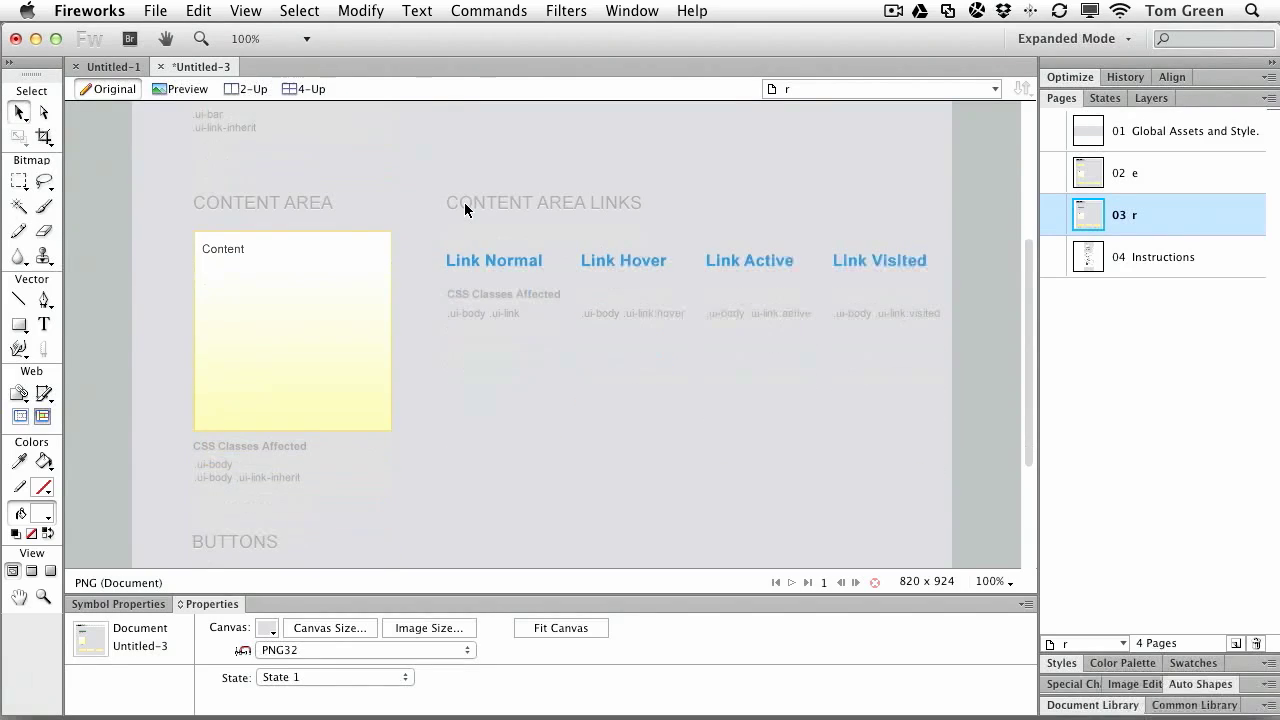
scroll(464, 202, "down", 4)
scroll(464, 202, "up", 7)
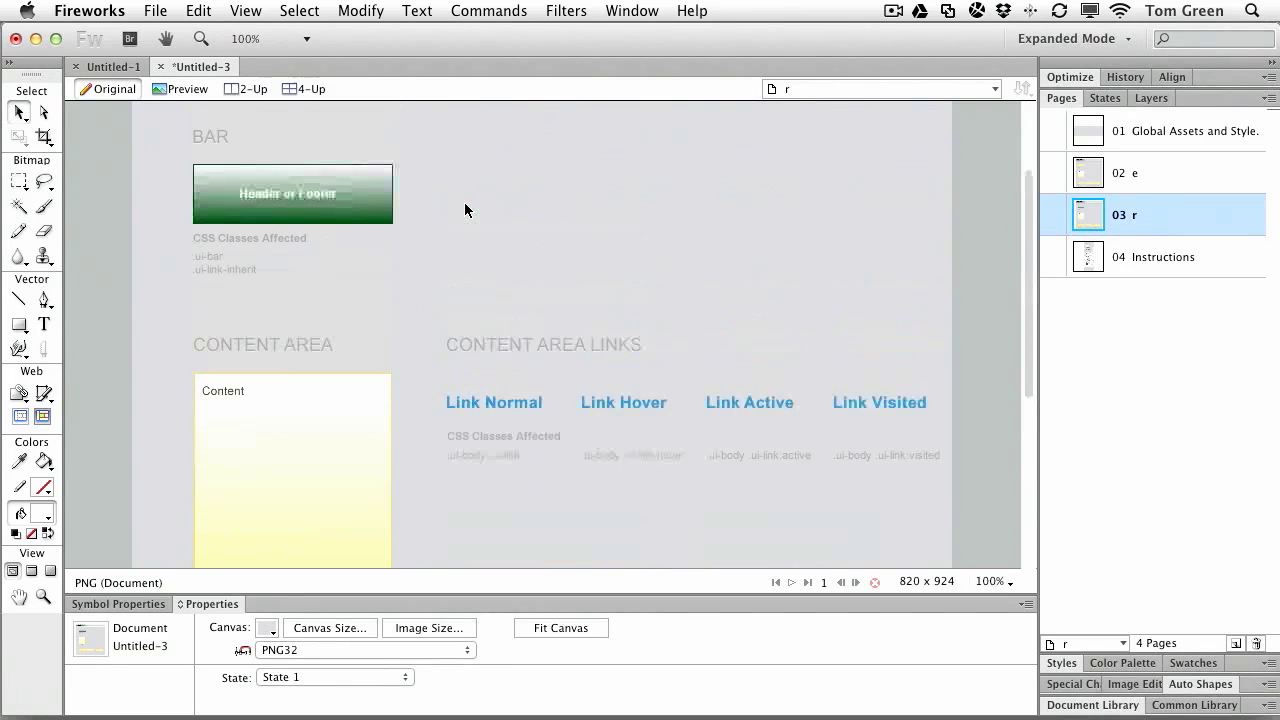
scroll(464, 203, "up", 1)
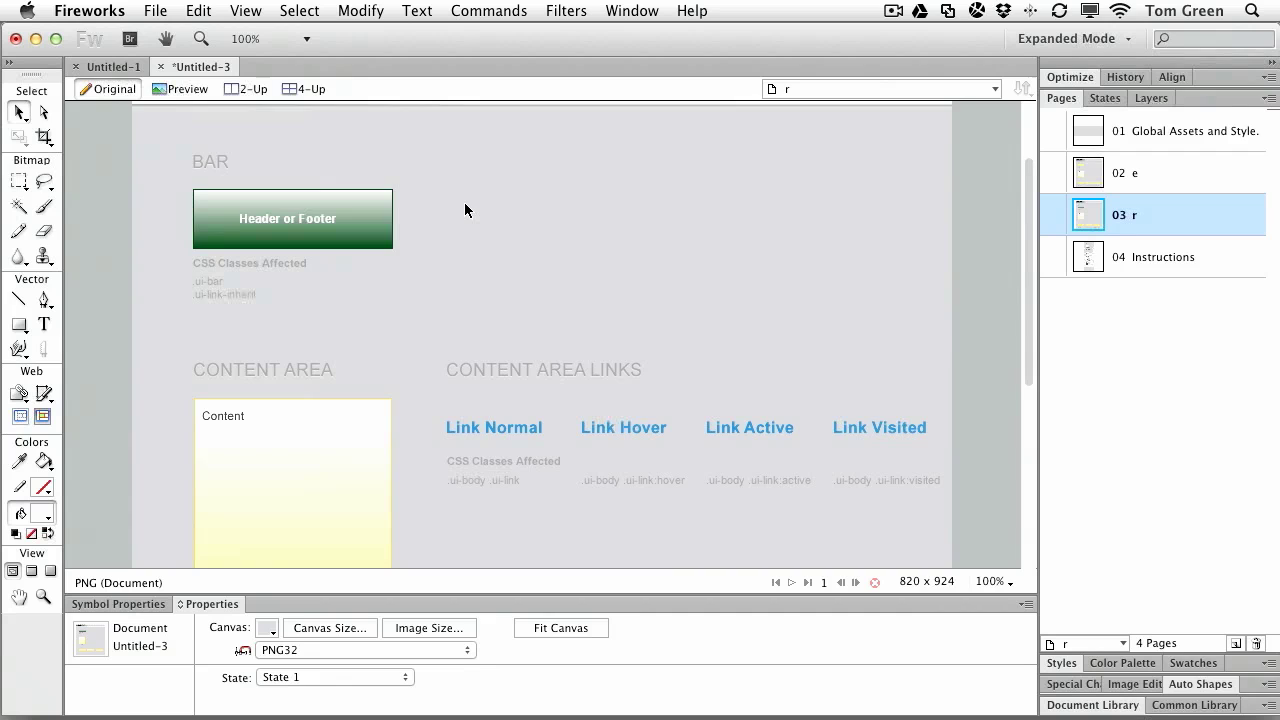
scroll(464, 202, "down", 4)
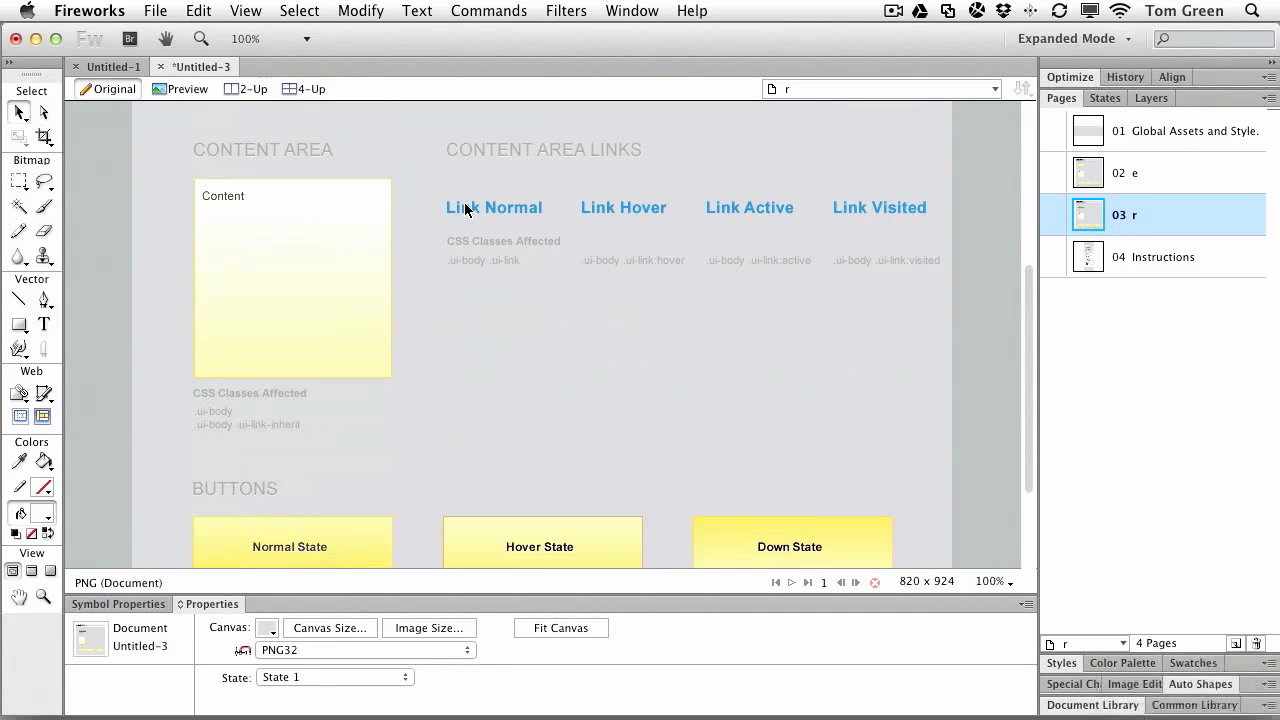
scroll(464, 207, "down", 1)
scroll(464, 202, "up", 4)
scroll(464, 202, "down", 4)
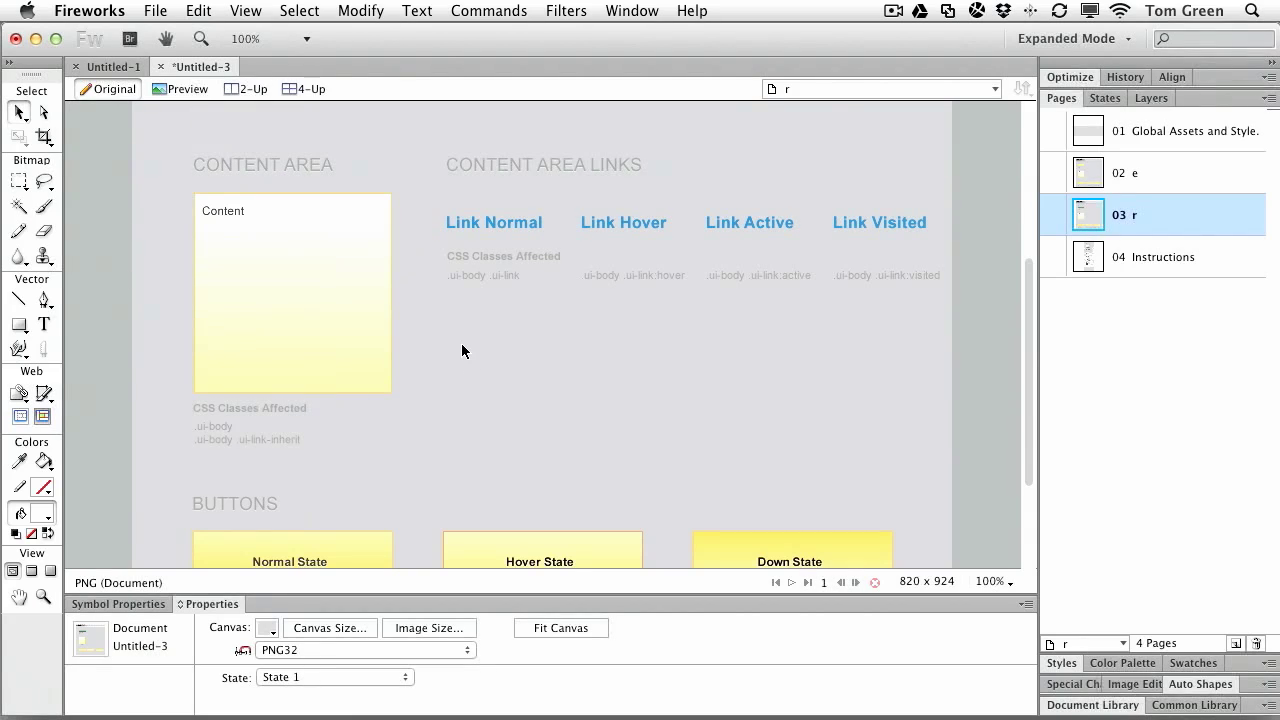
scroll(462, 350, "down", 1)
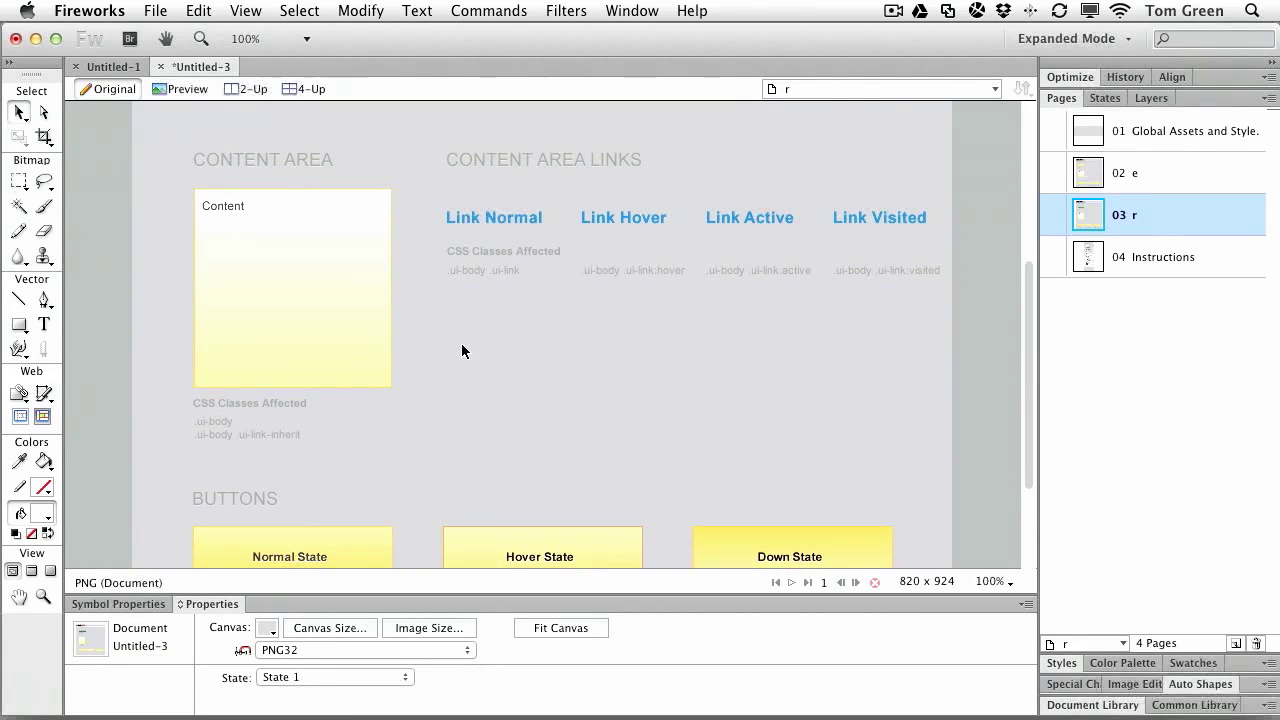
scroll(462, 350, "down", 2)
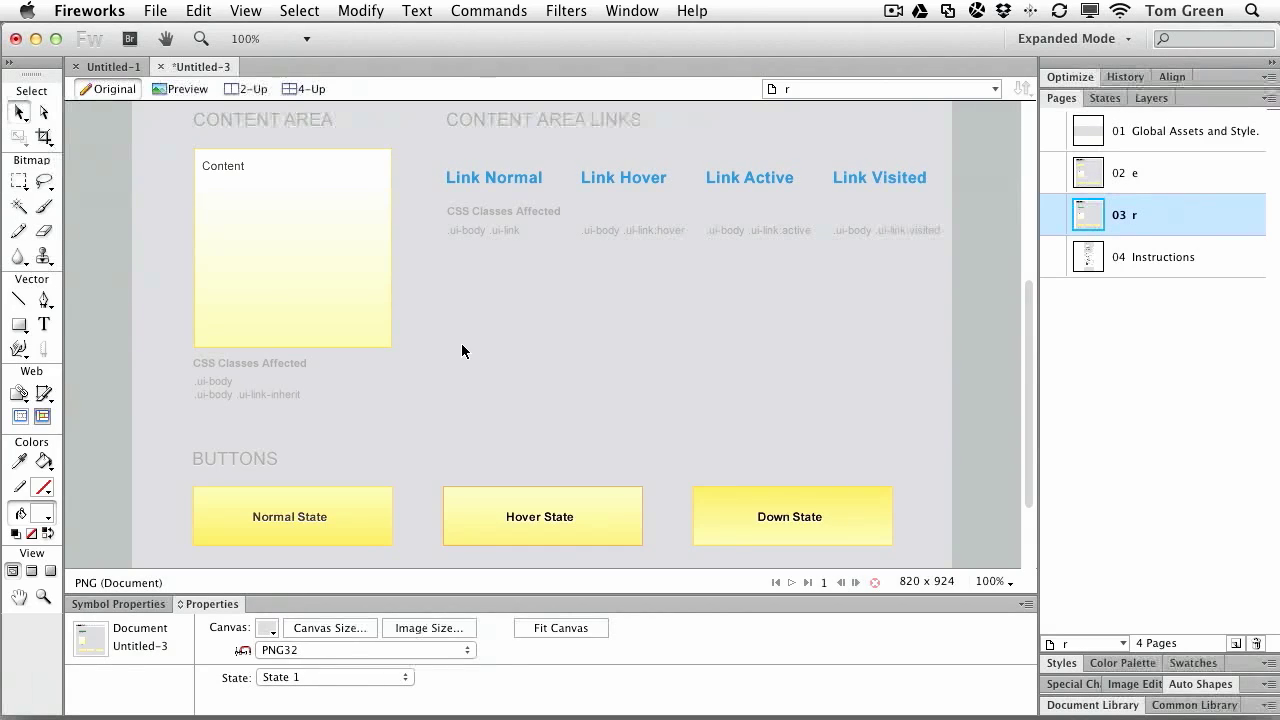
scroll(461, 350, "up", 5)
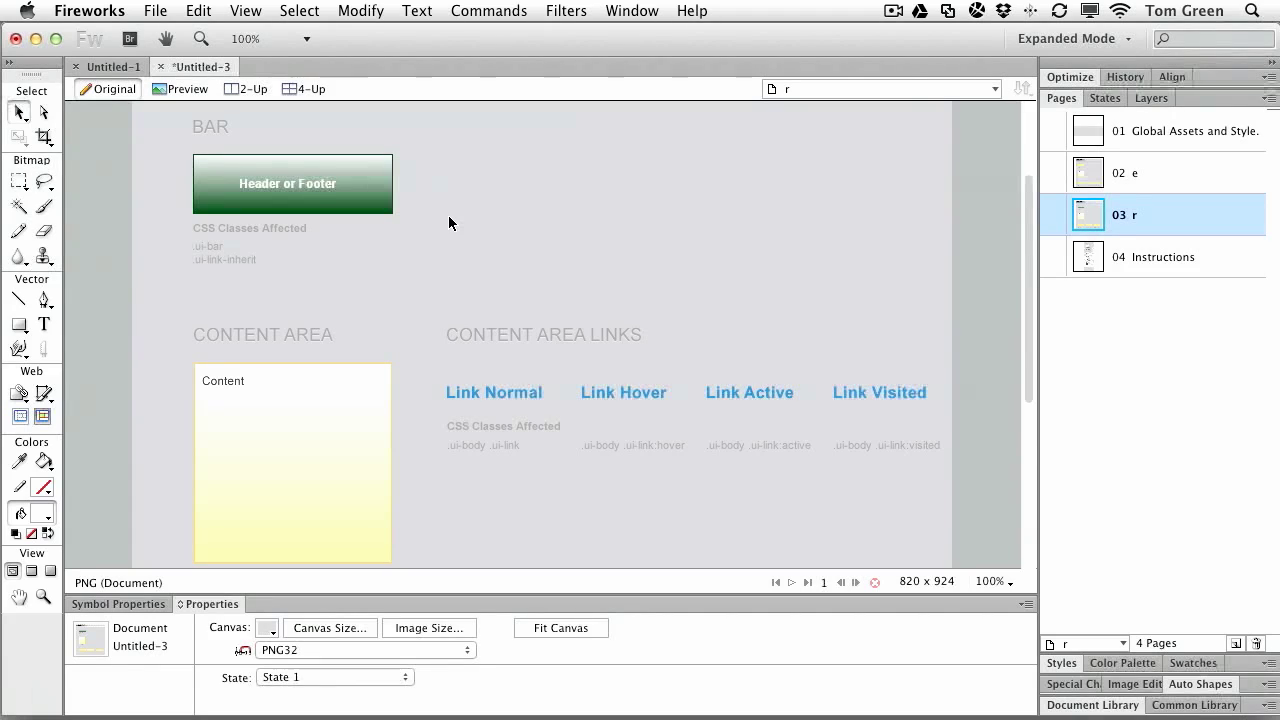
Paste the header bar's gradient attributes onto the Content, Normal, Hover and Down State rectangles.
left_click(382, 184)
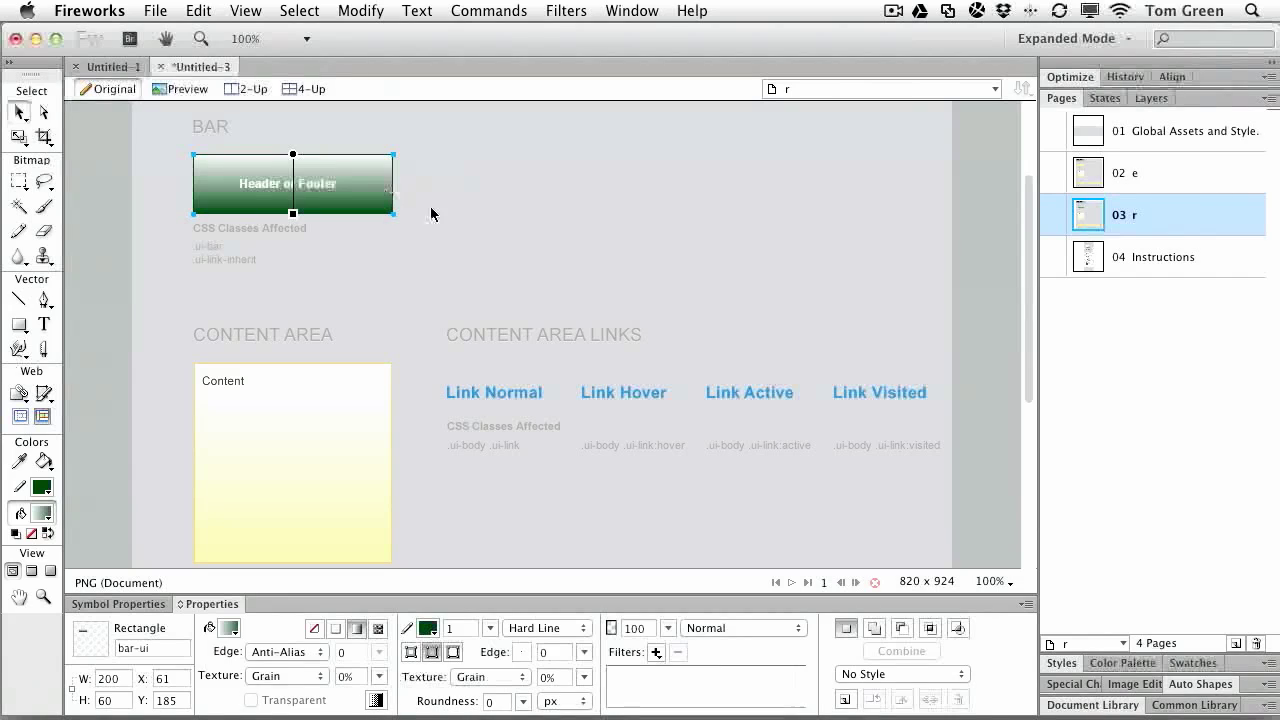
scroll(399, 258, "down", 5)
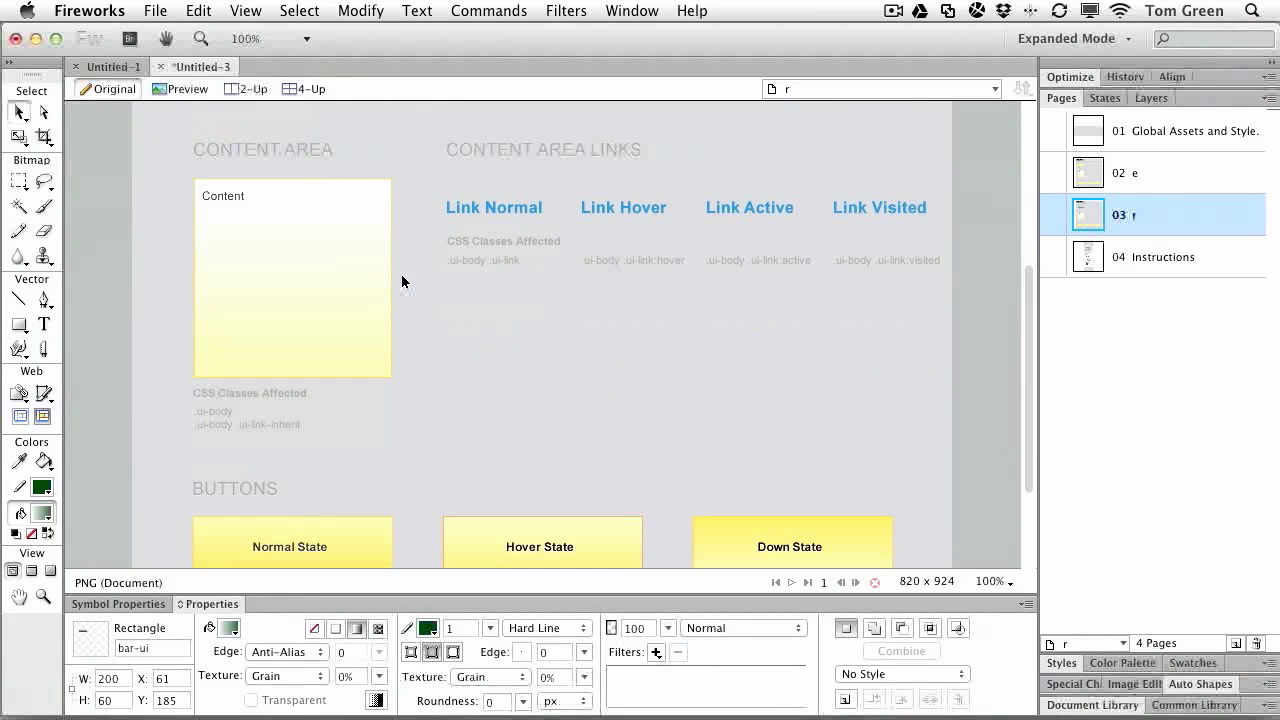
left_click(368, 265)
left_click(382, 544, "shift")
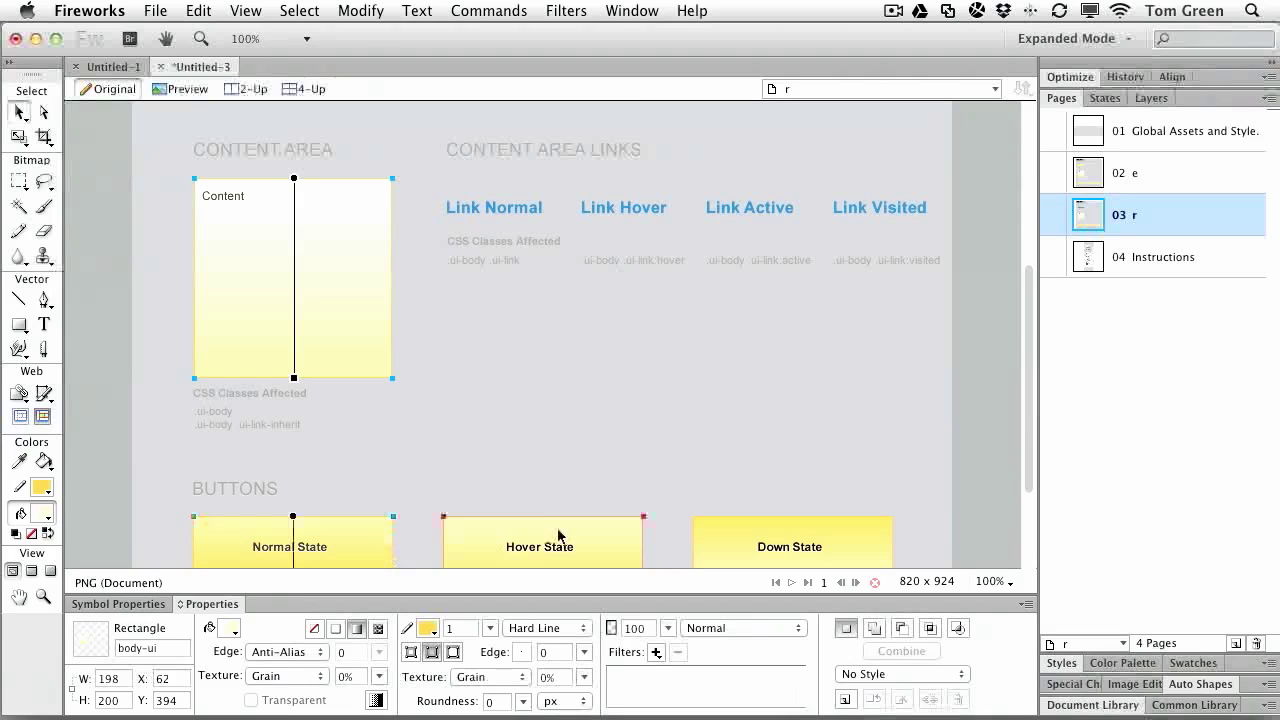
left_click(558, 536, "shift")
left_click(858, 533, "shift")
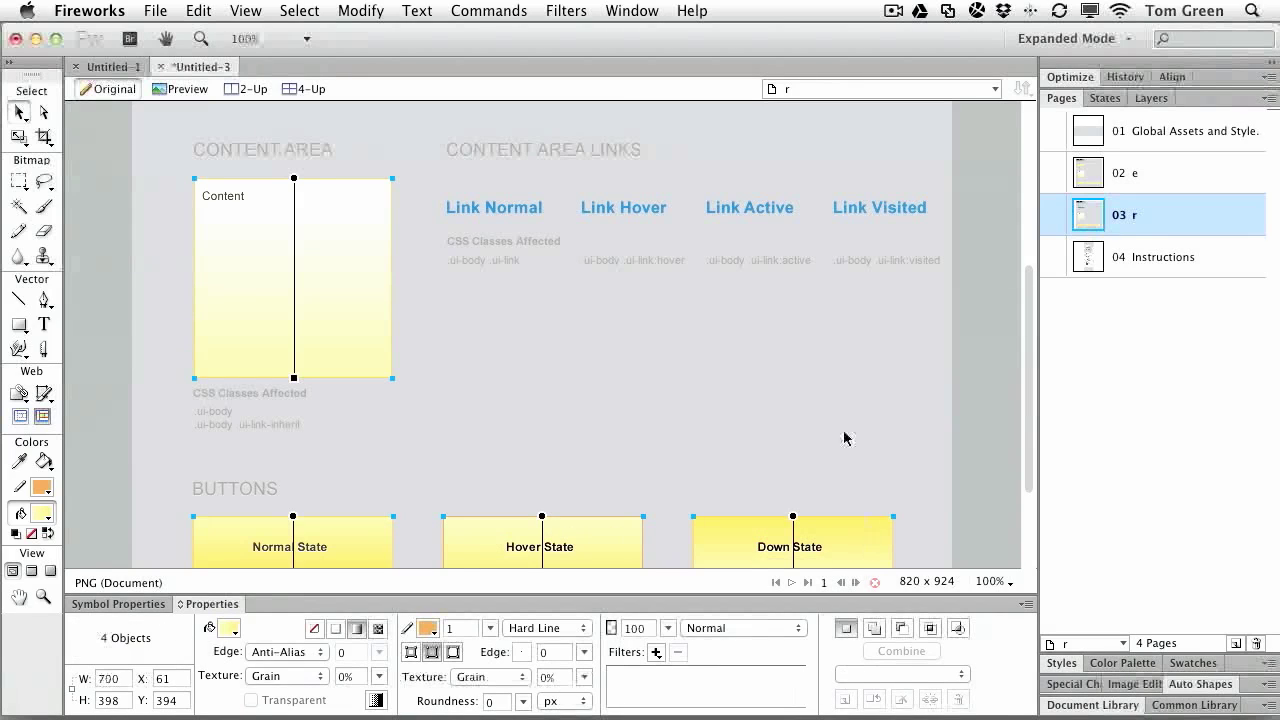
left_click(199, 11)
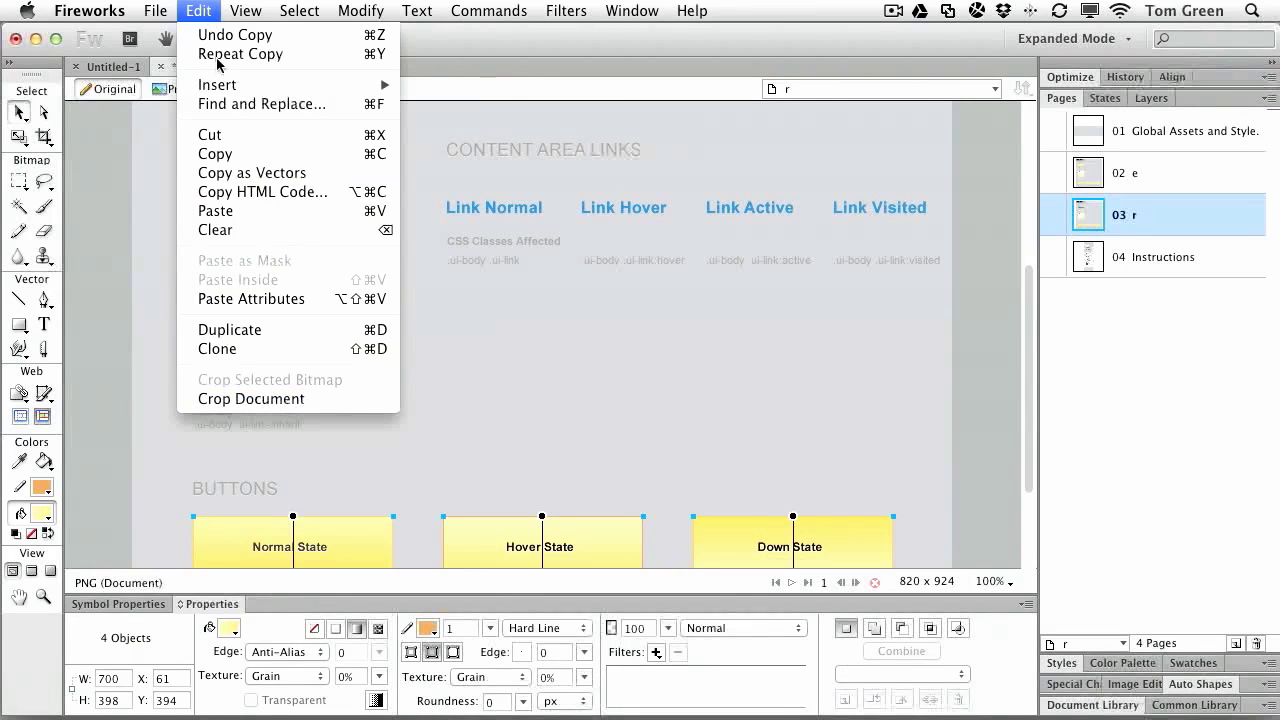
left_click(241, 298)
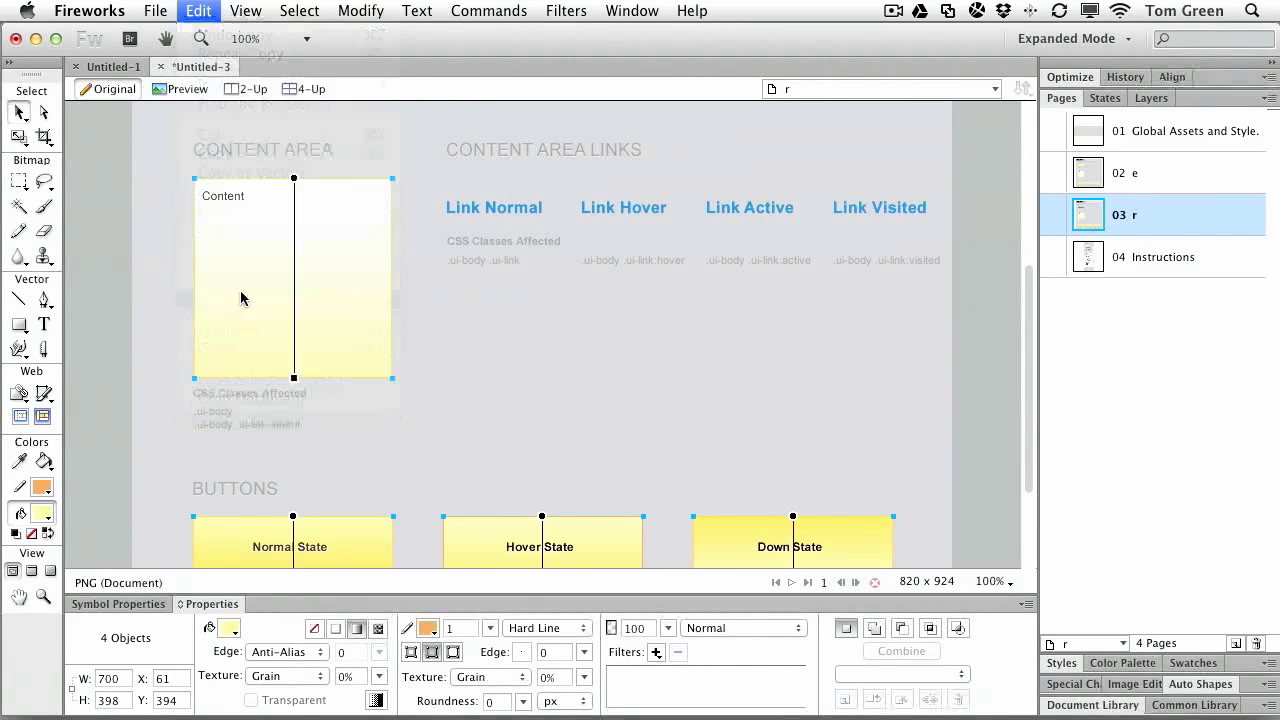
left_click(477, 384)
Lower the Content rectangle's dark-green gradient stop to 24% opacity.
left_click(302, 322)
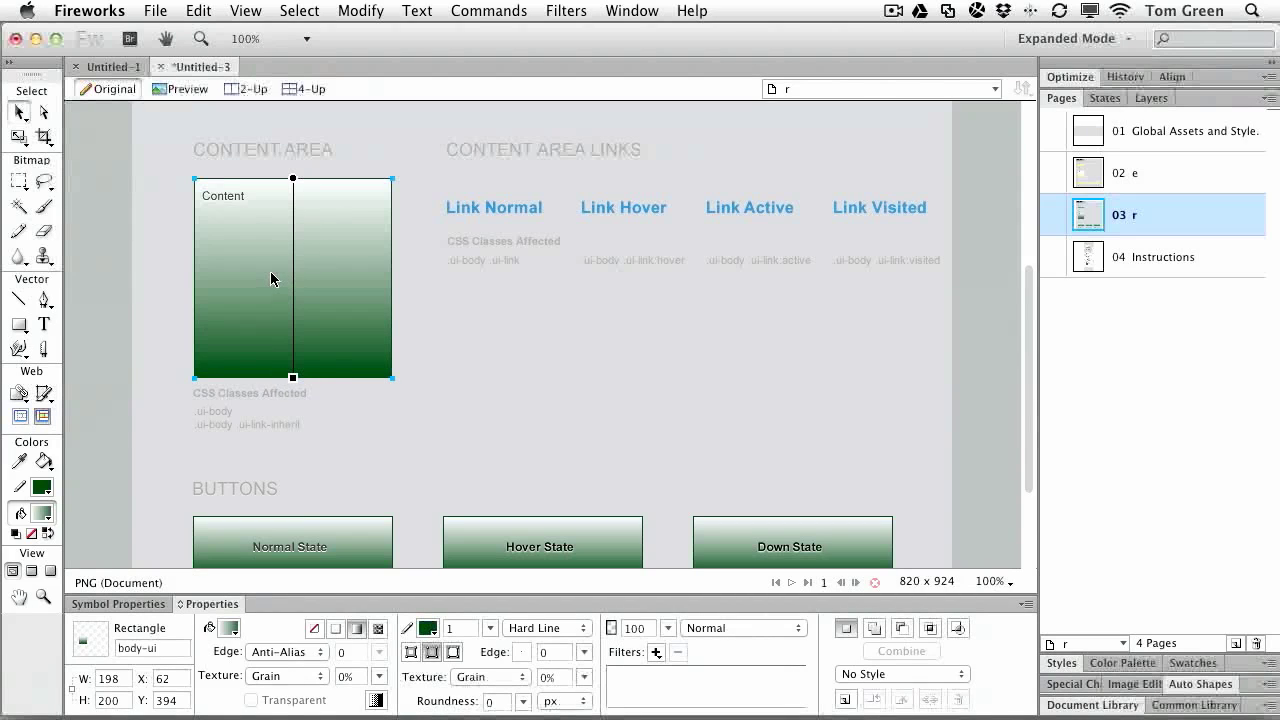
left_click(229, 628)
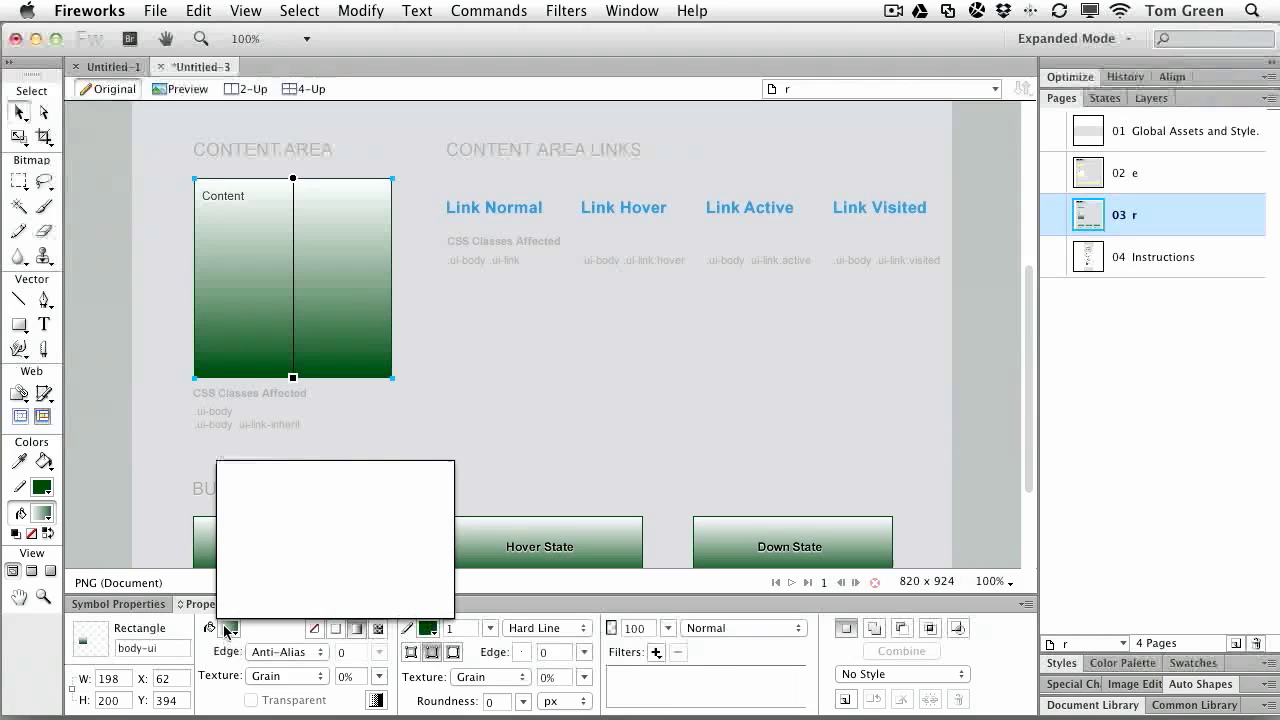
left_click(446, 506)
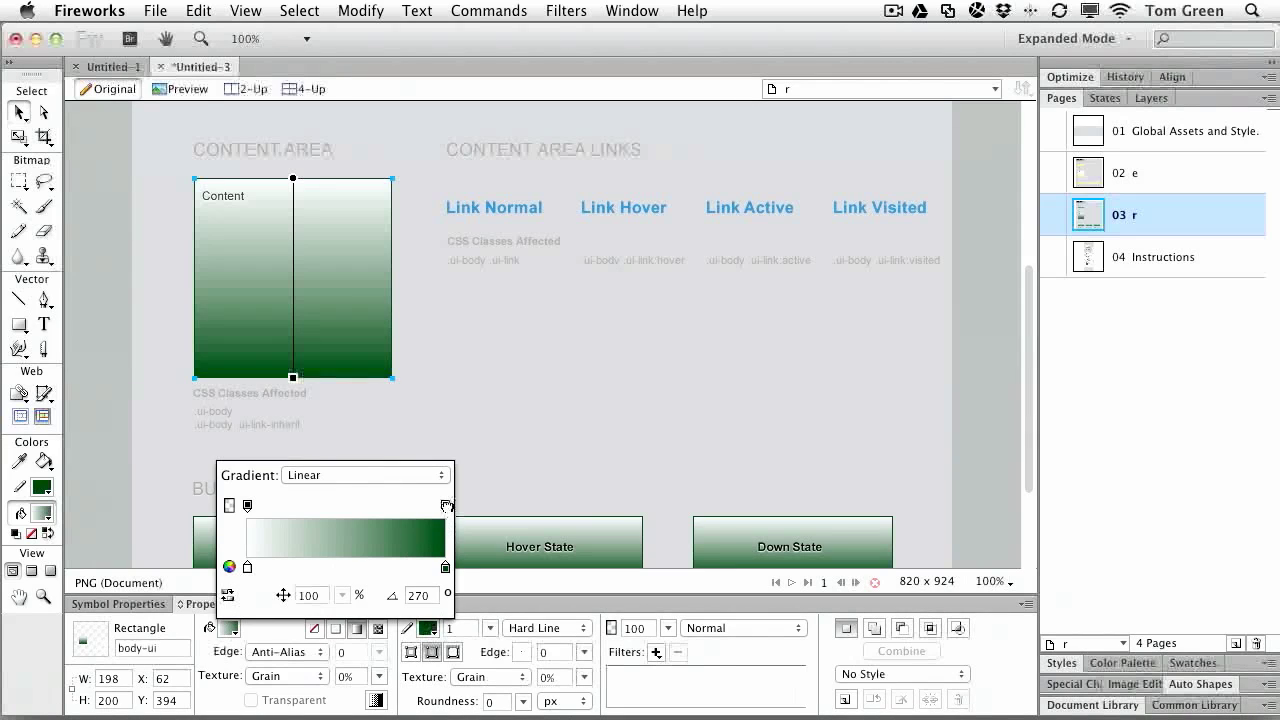
left_click_drag(599, 484, 491, 486)
left_click(464, 379)
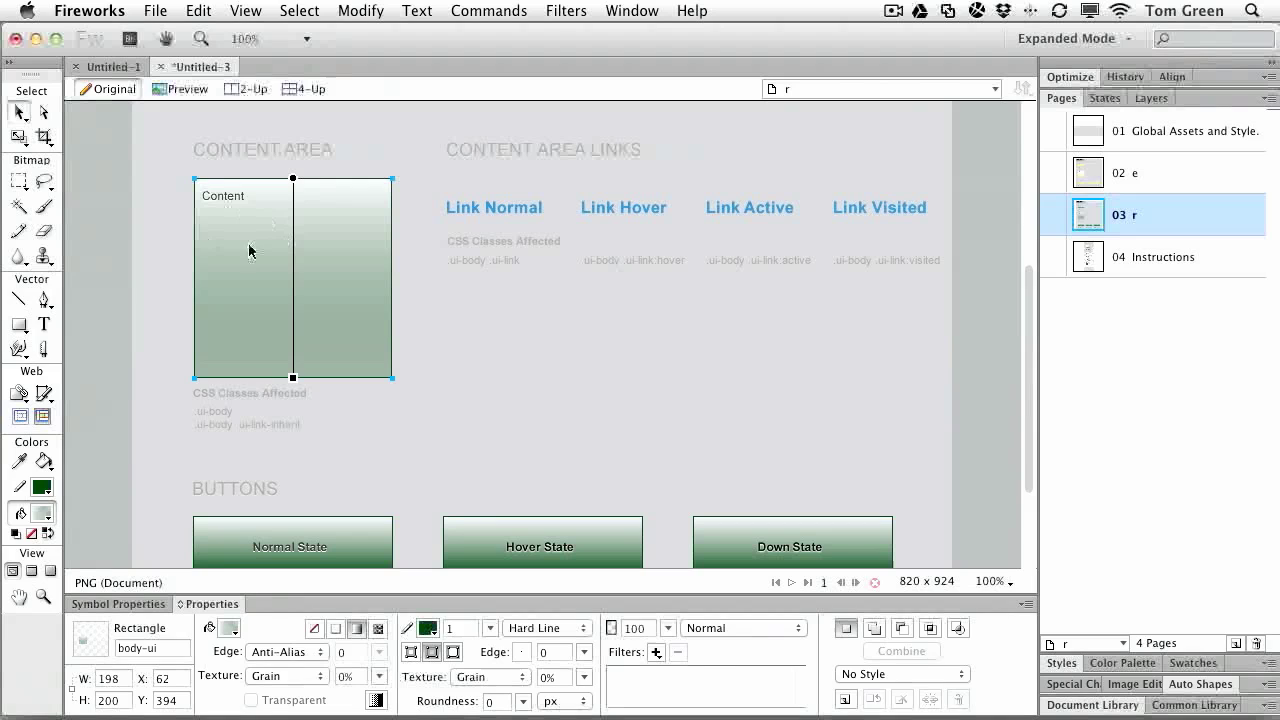
left_click(447, 368)
Remove the drop shadows from the Normal, Hover and Down State button labels.
scroll(448, 368, "down", 3)
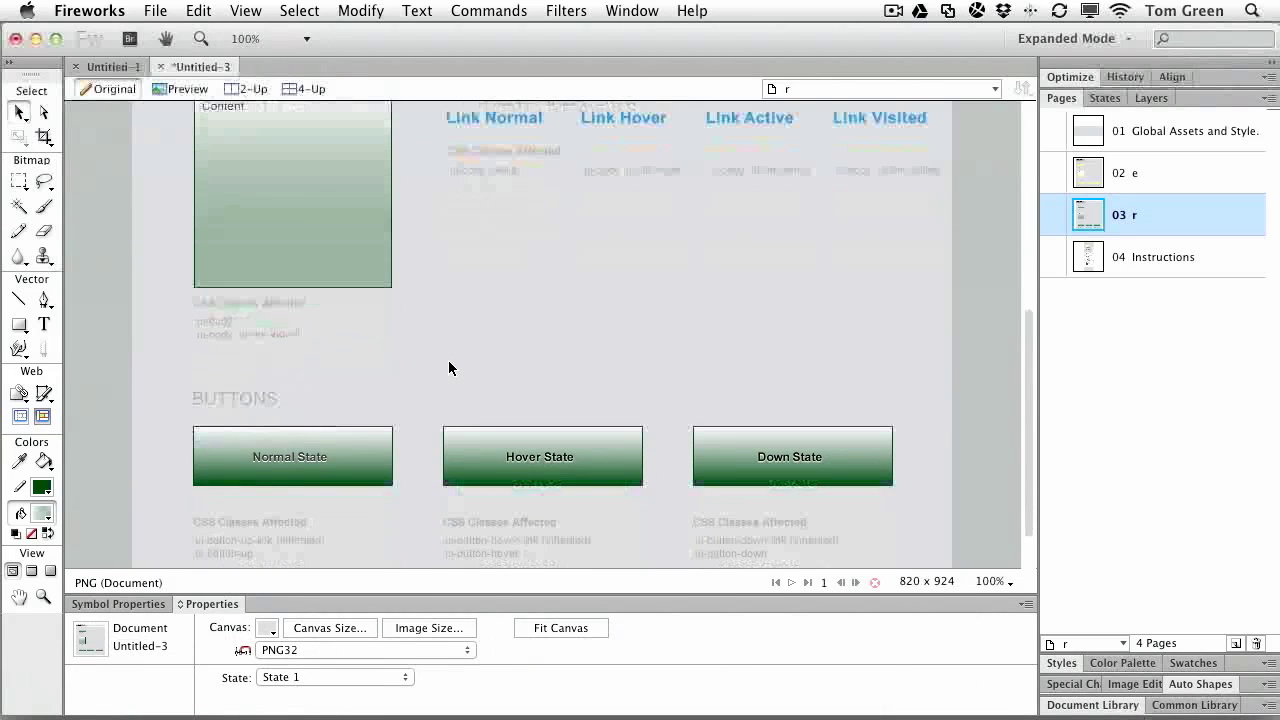
left_click(270, 460)
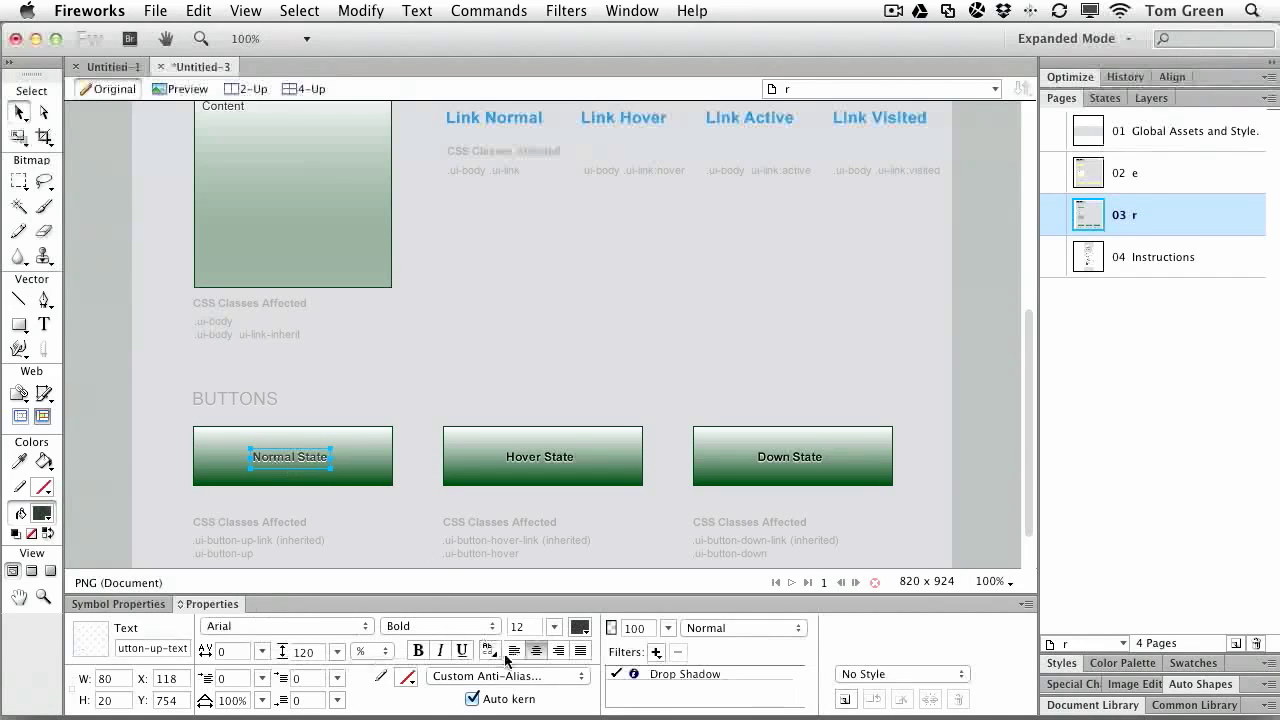
left_click(680, 675)
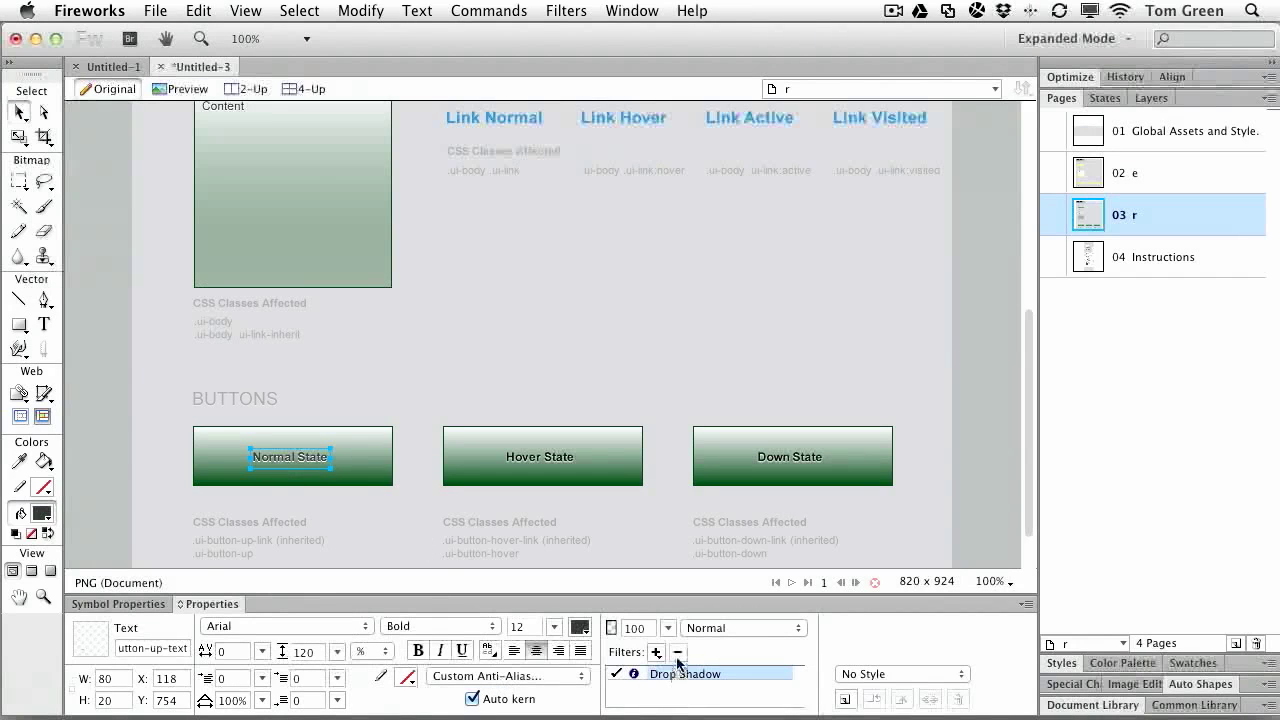
left_click(678, 652)
left_click(545, 458)
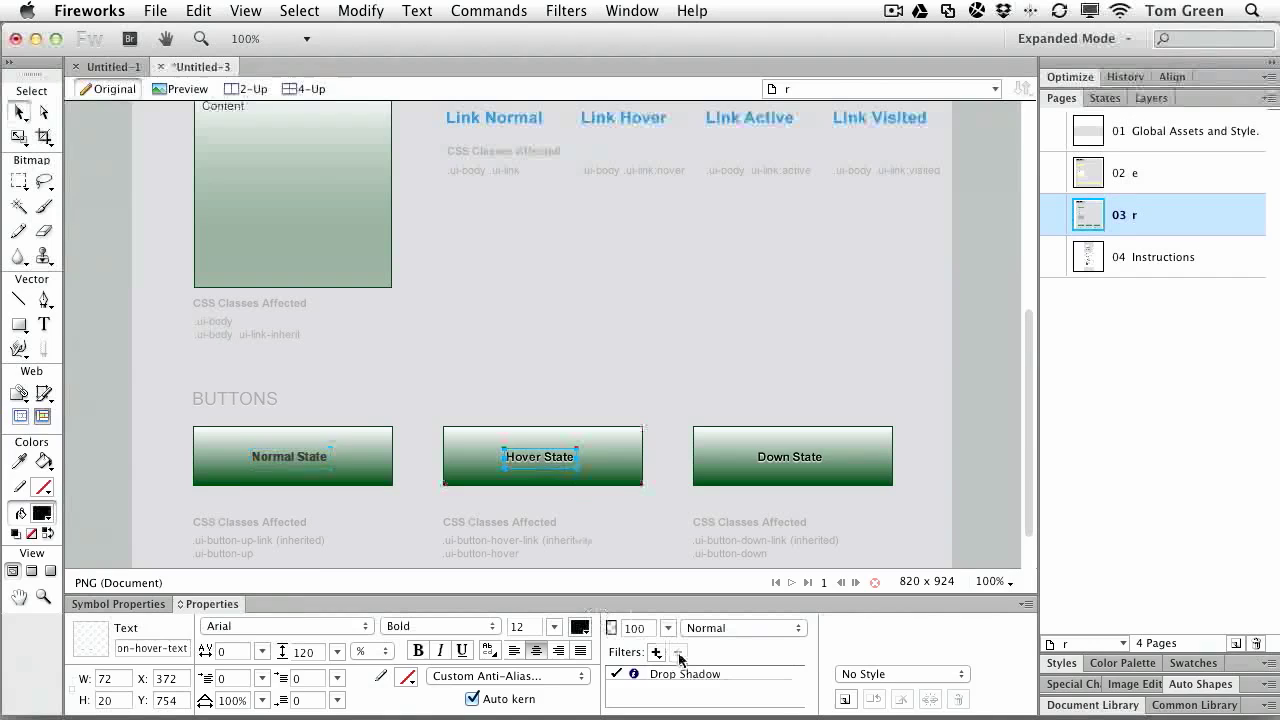
left_click(680, 674)
left_click(678, 652)
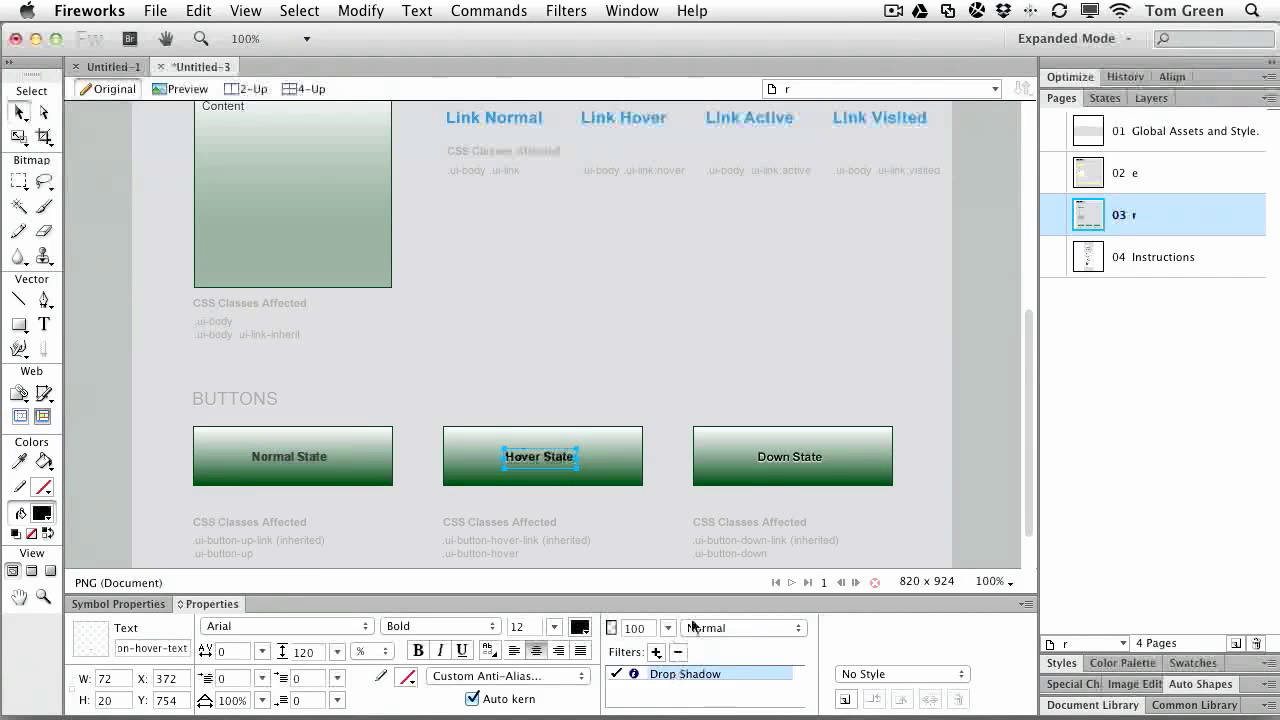
left_click(767, 469)
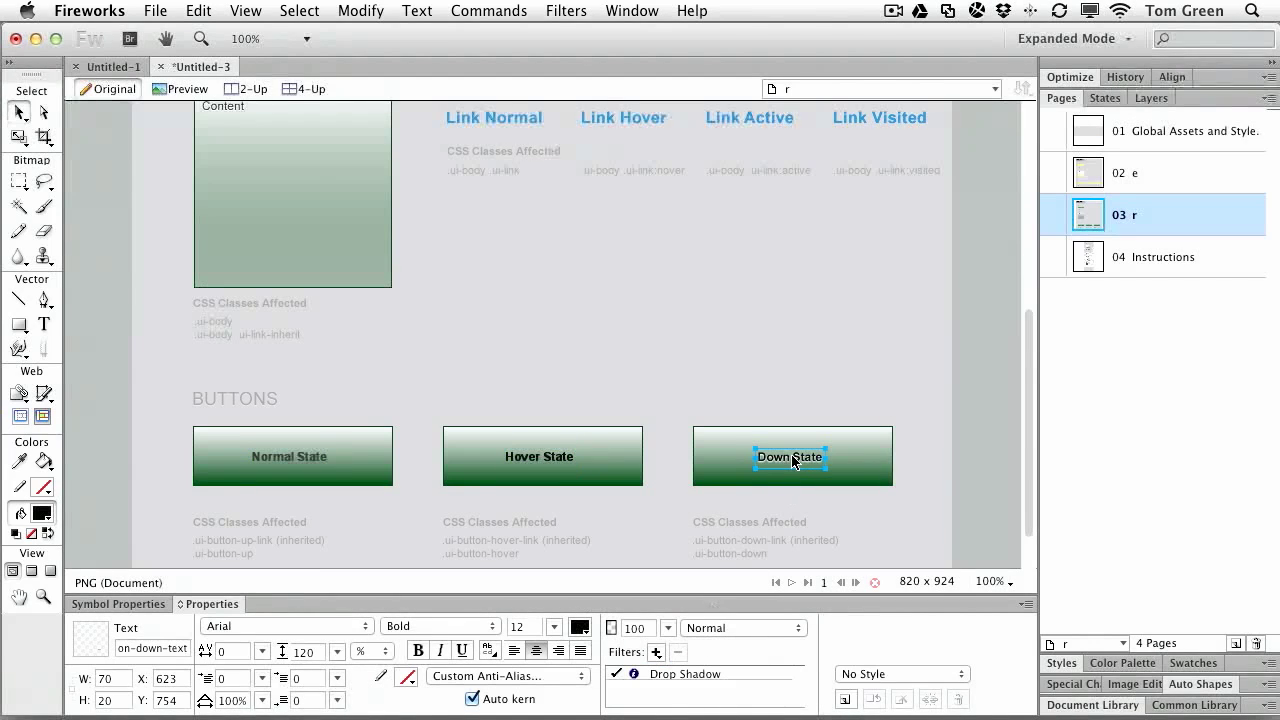
left_click(688, 674)
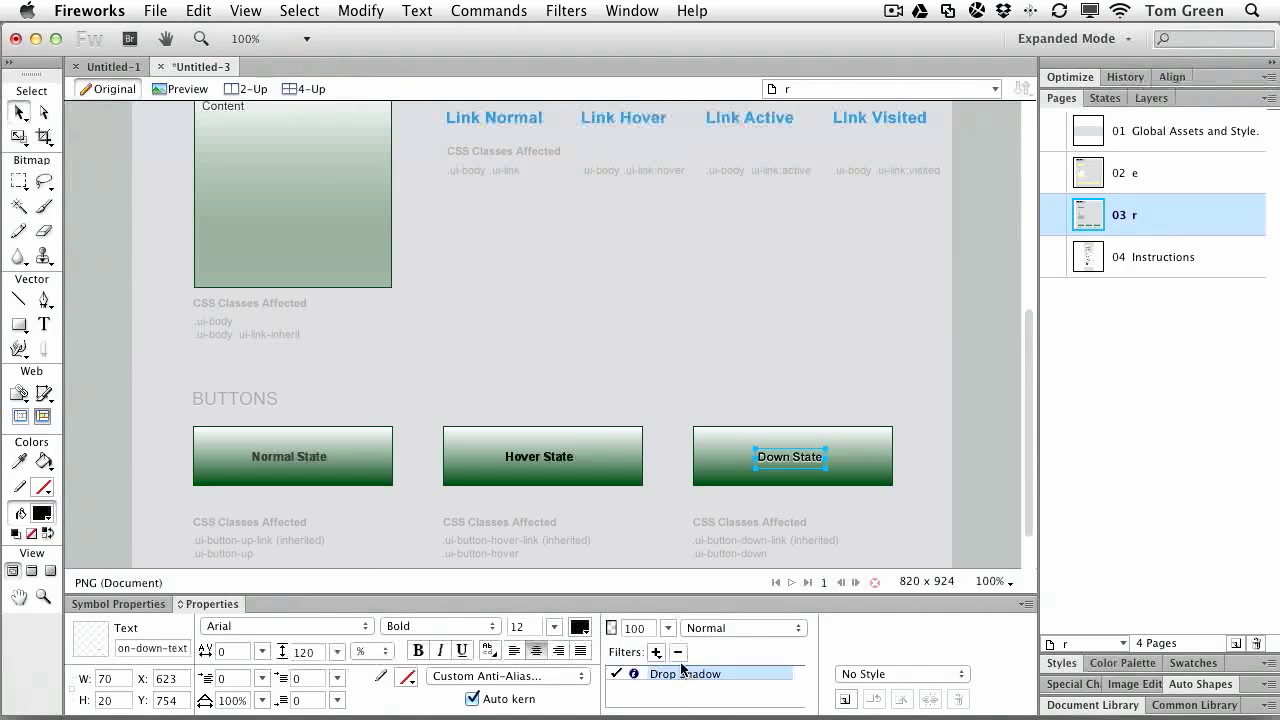
left_click(678, 652)
left_click(516, 313)
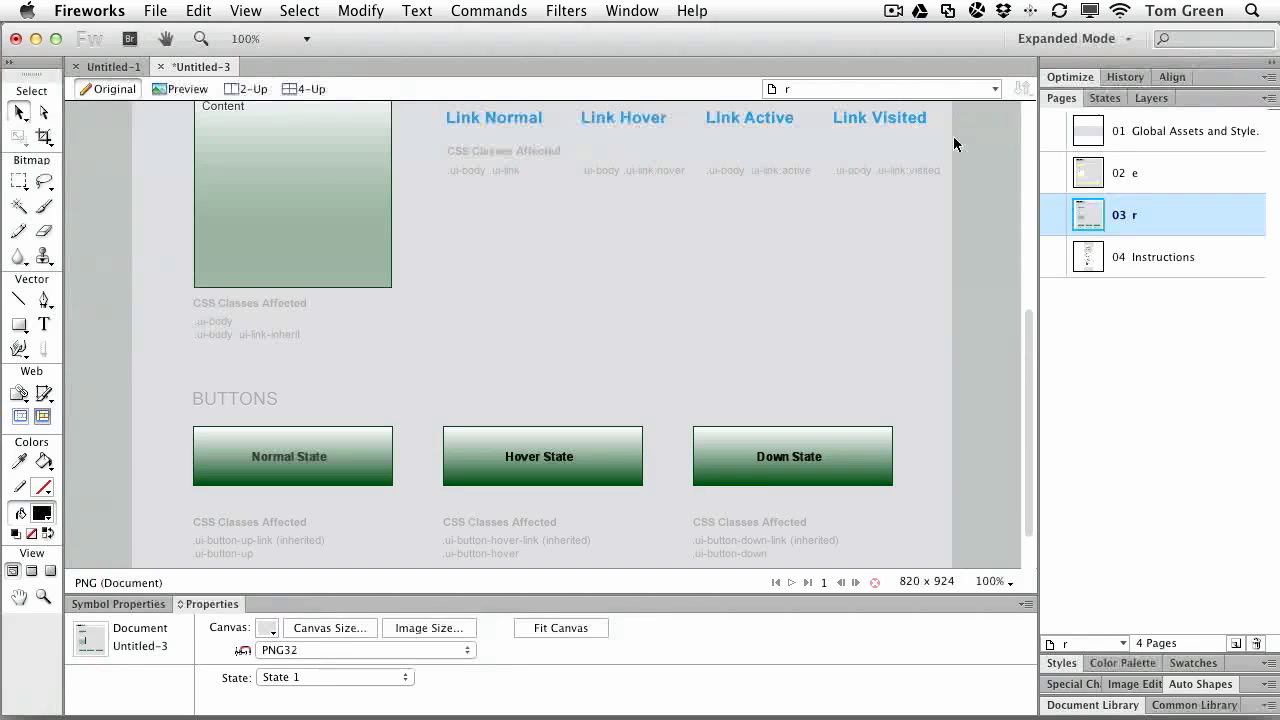
On Global Assets and Styles, paste the green gradient attributes onto the active button.
left_click(1125, 133)
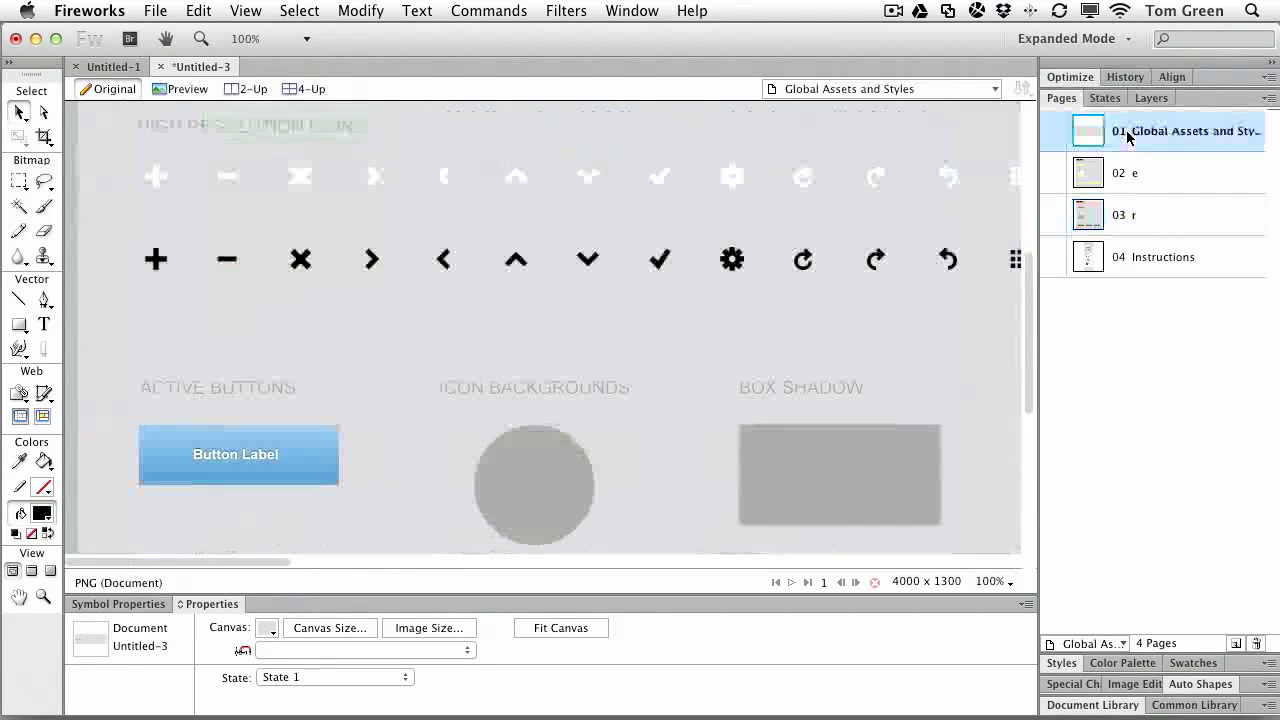
left_click(317, 474)
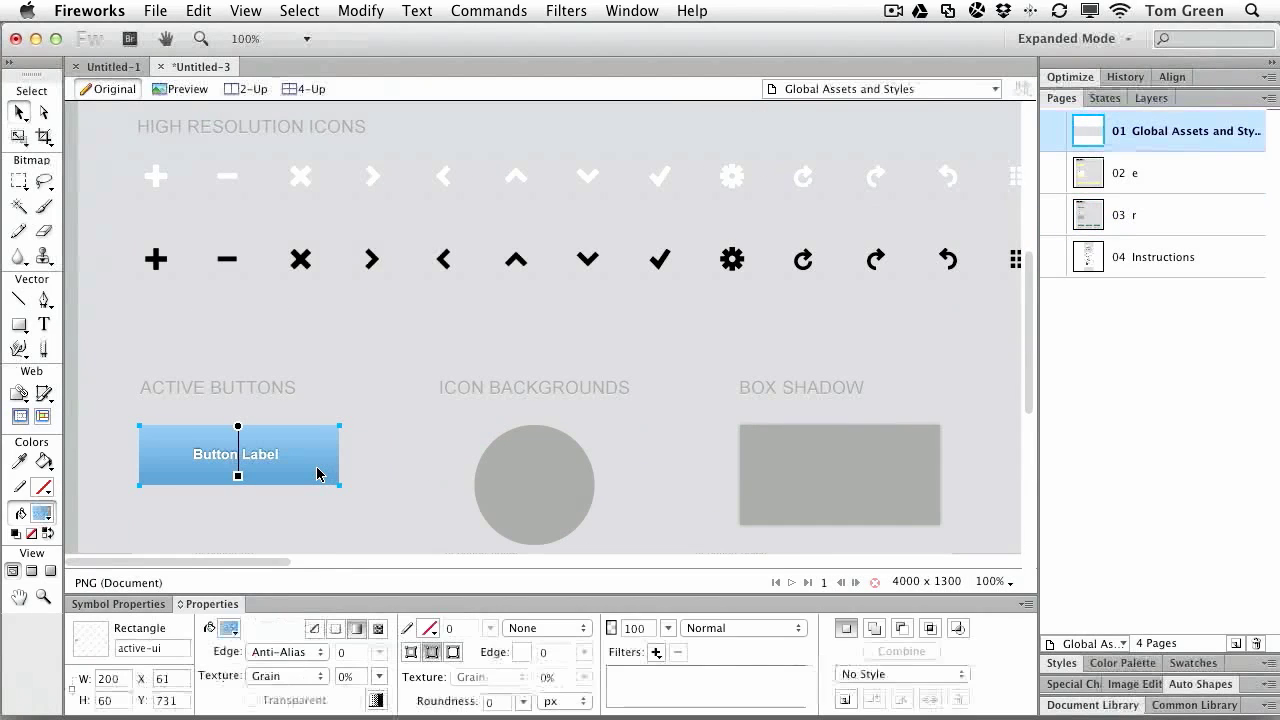
left_click(199, 11)
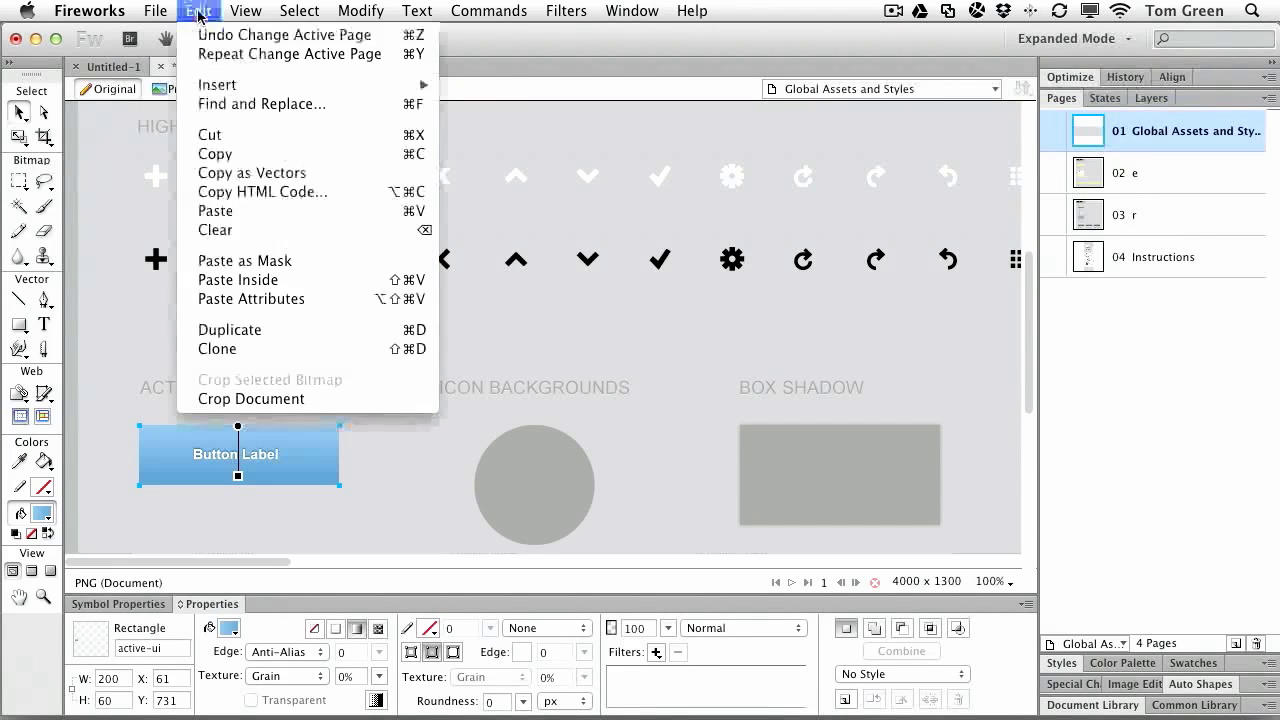
left_click(250, 303)
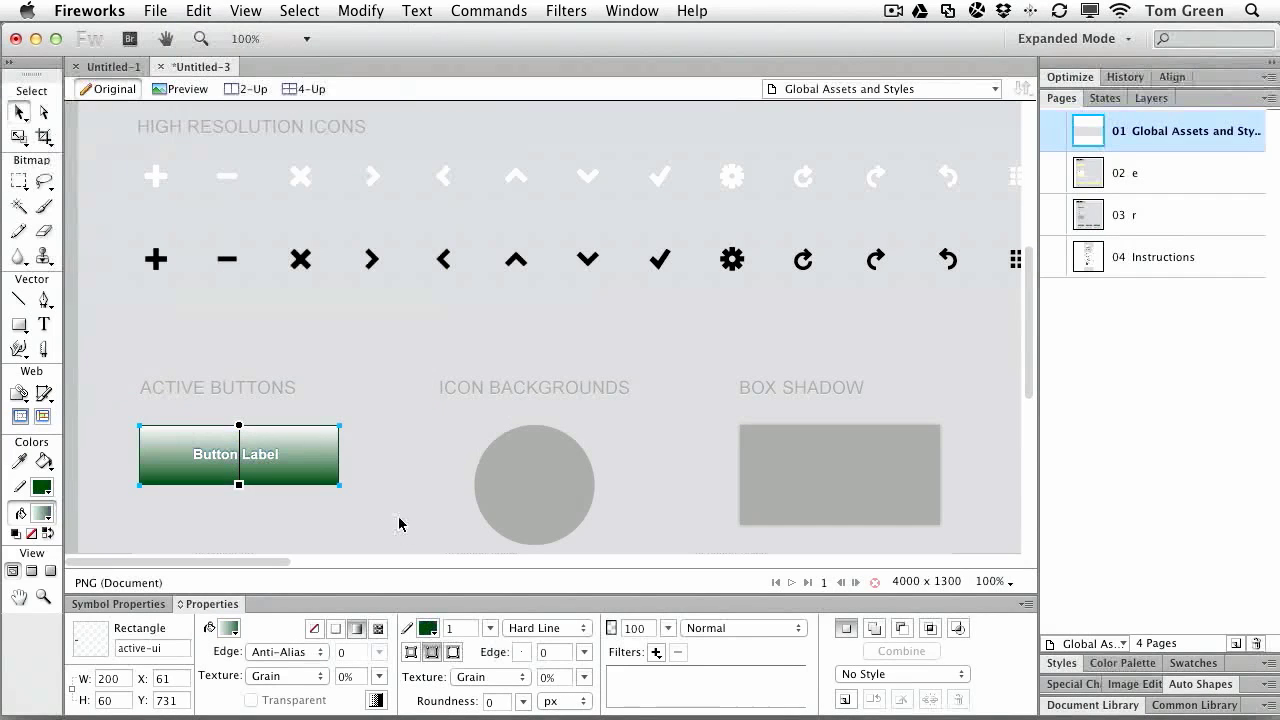
Remove the Drop Shadow filter from the active button's label.
left_click(240, 458)
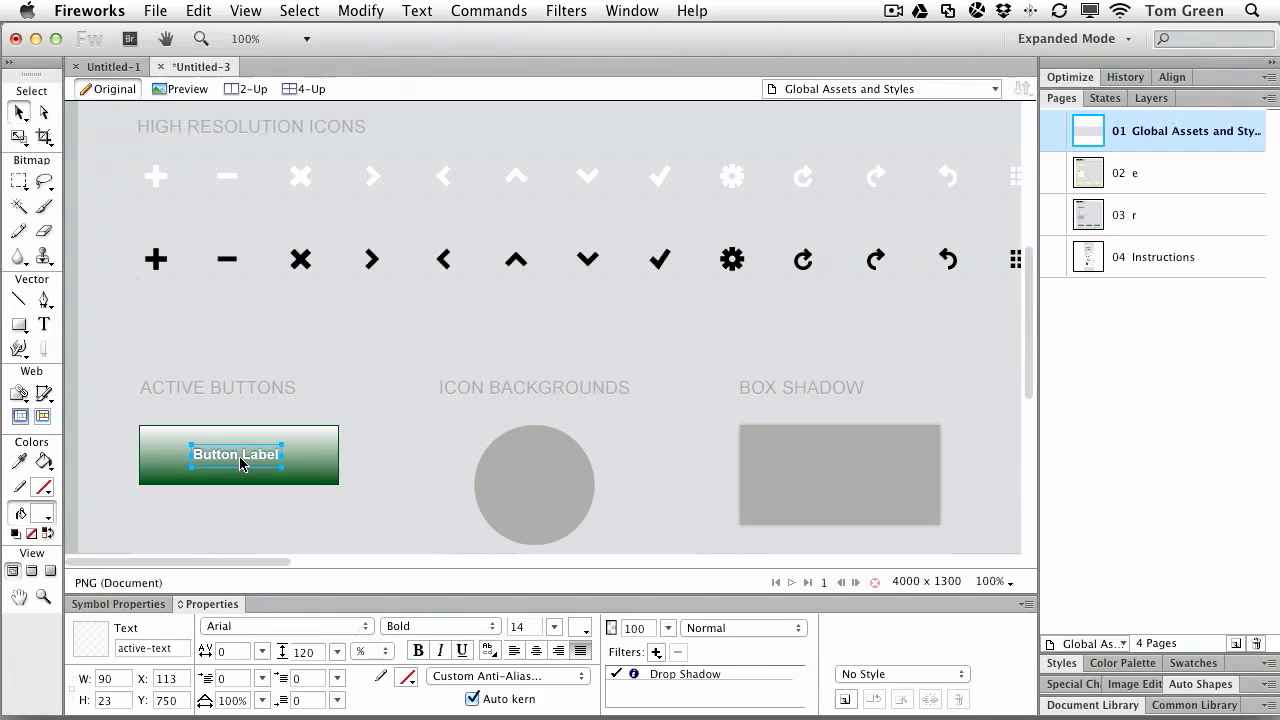
left_click(655, 676)
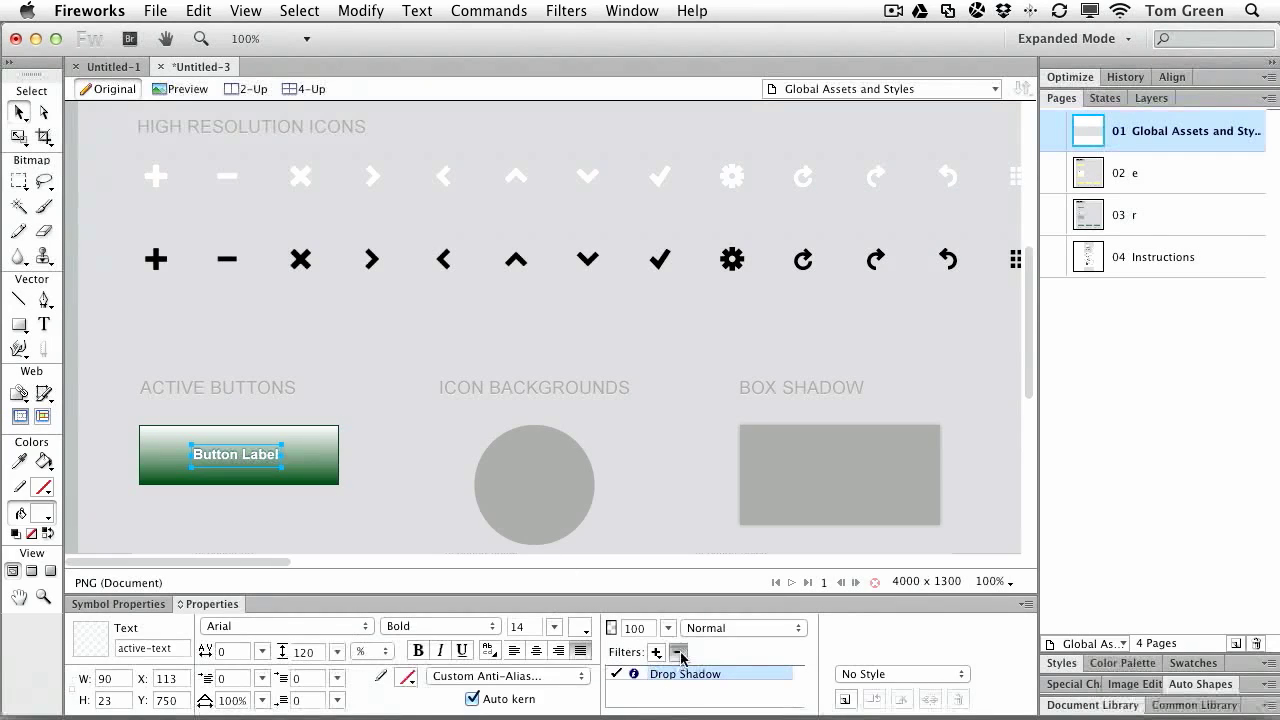
left_click(680, 653)
left_click(338, 365)
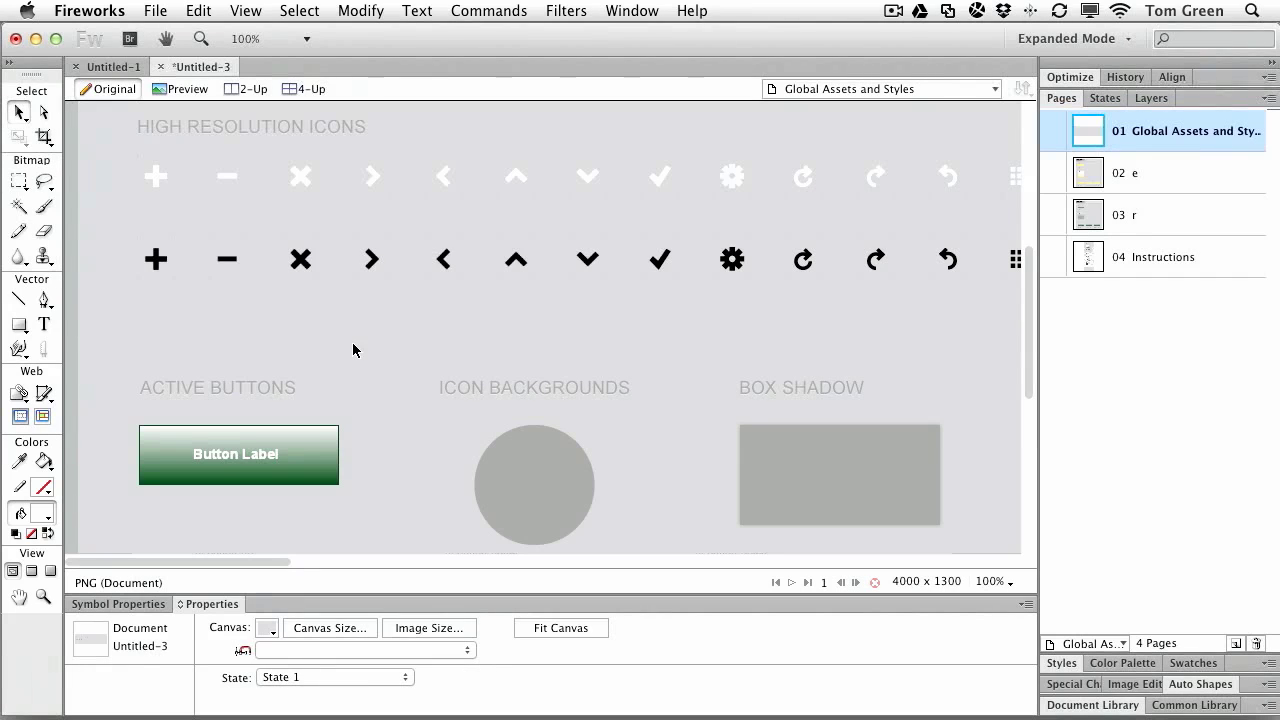
Run Export Theme, saving the CSS file as r in the Theme folder.
left_click(470, 16)
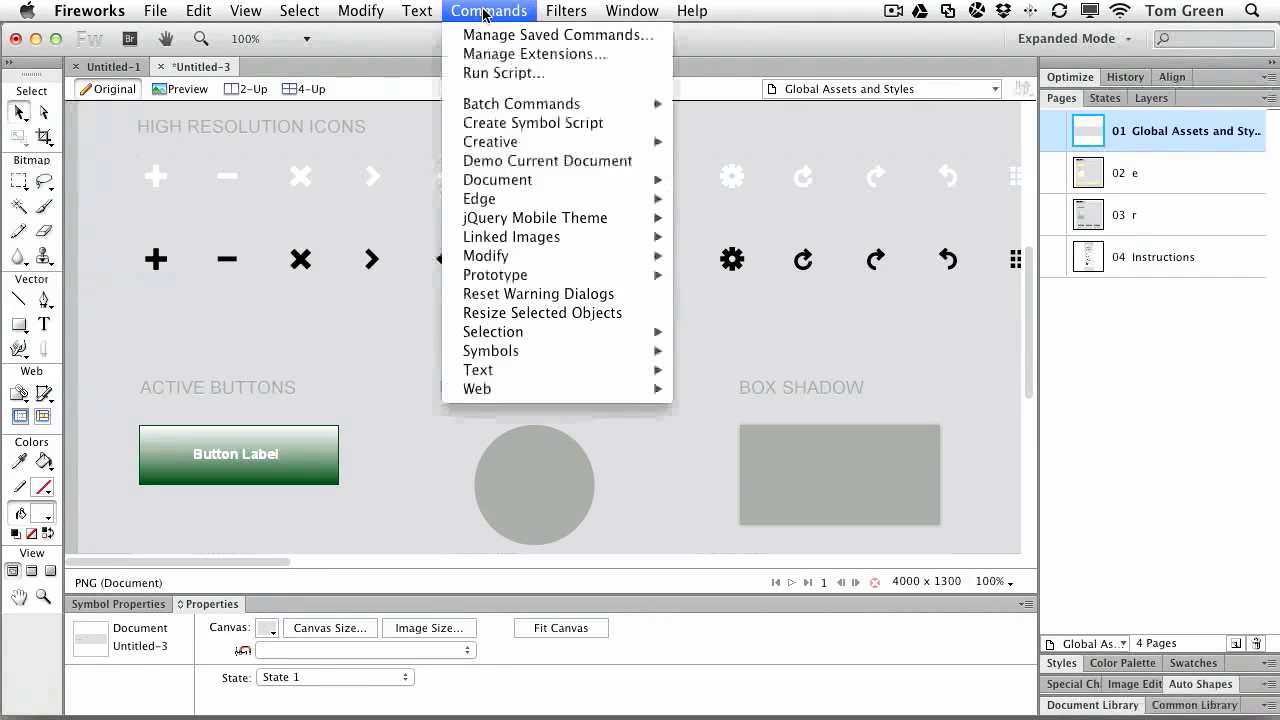
mouse_move(620, 222)
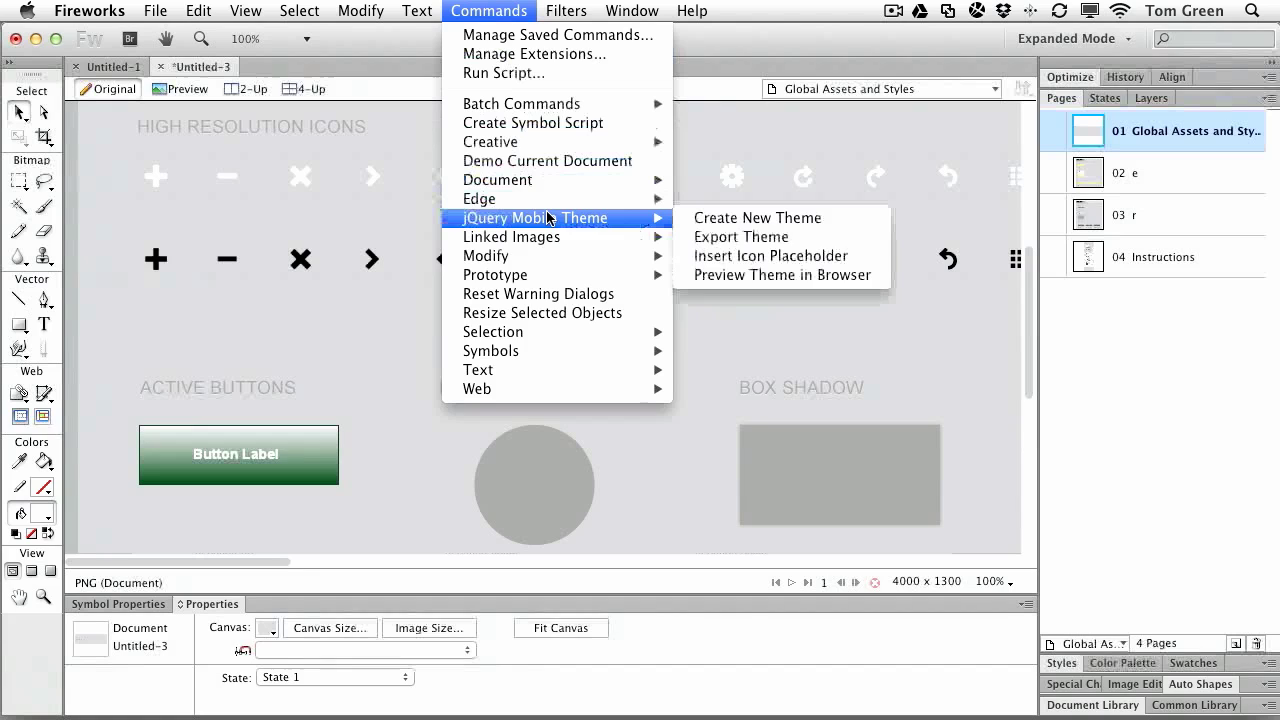
left_click(728, 240)
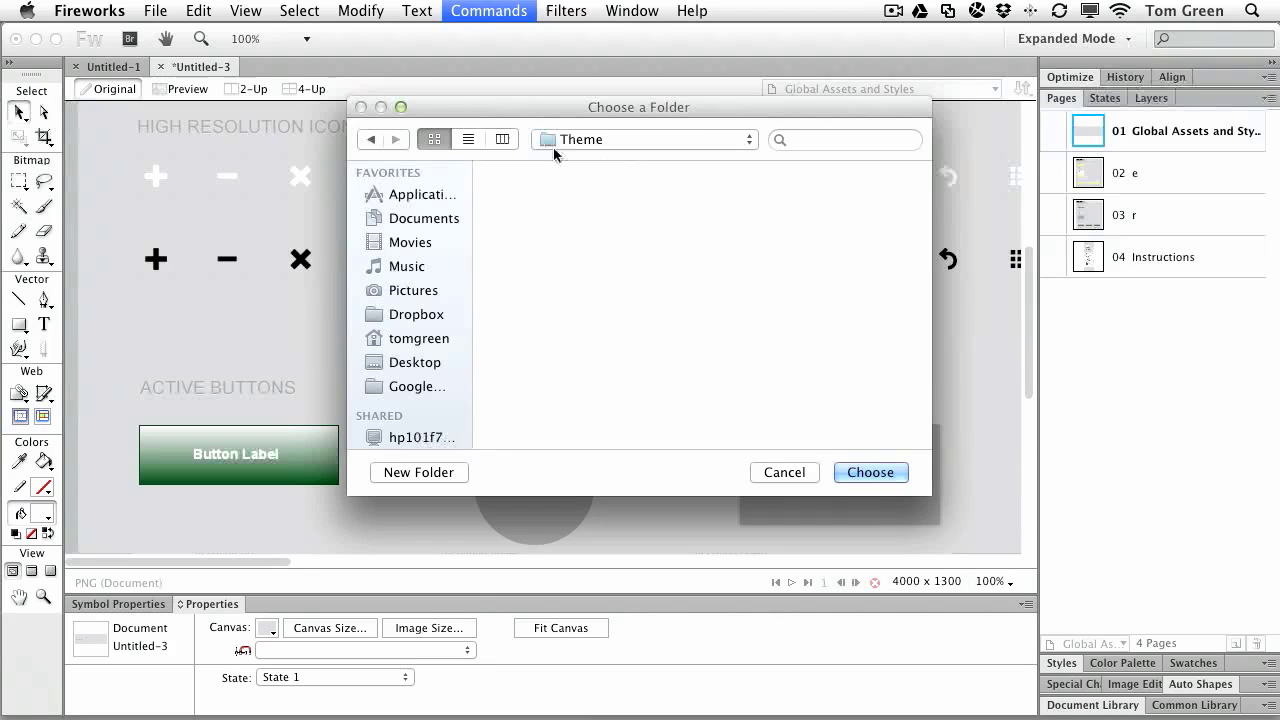
left_click(887, 474)
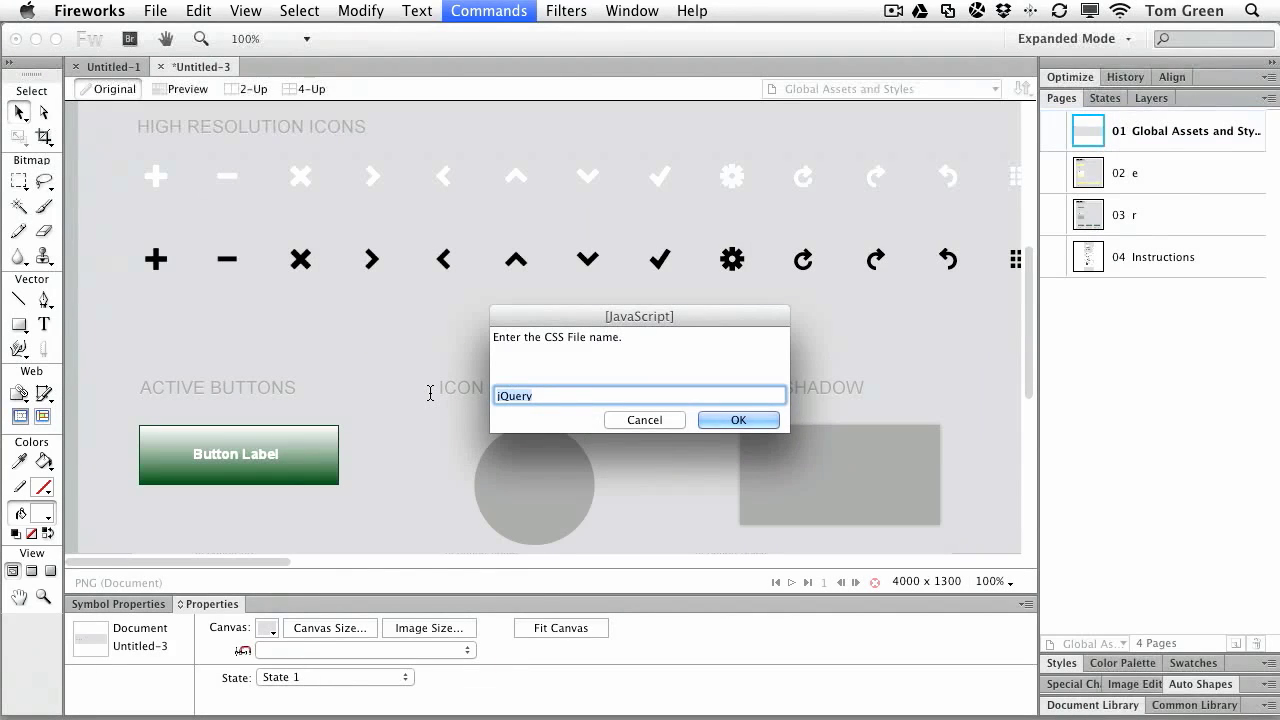
type("r.")
key("BackSpace")
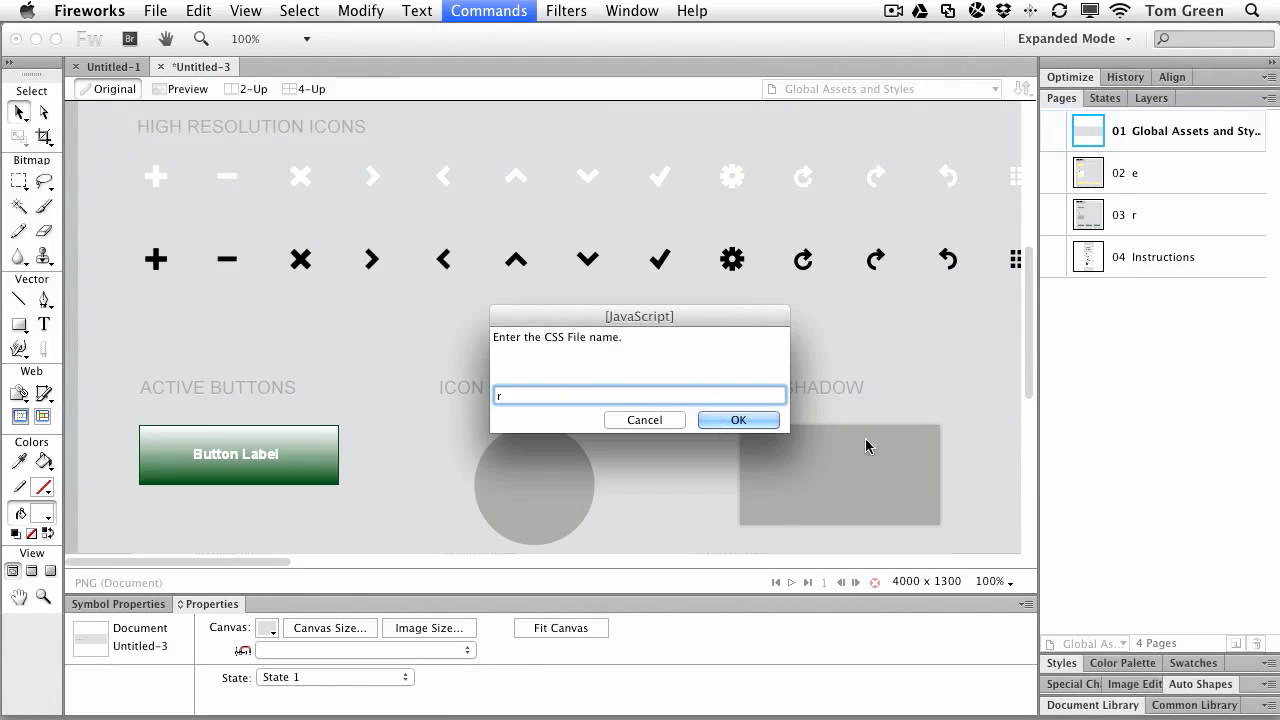
left_click(728, 420)
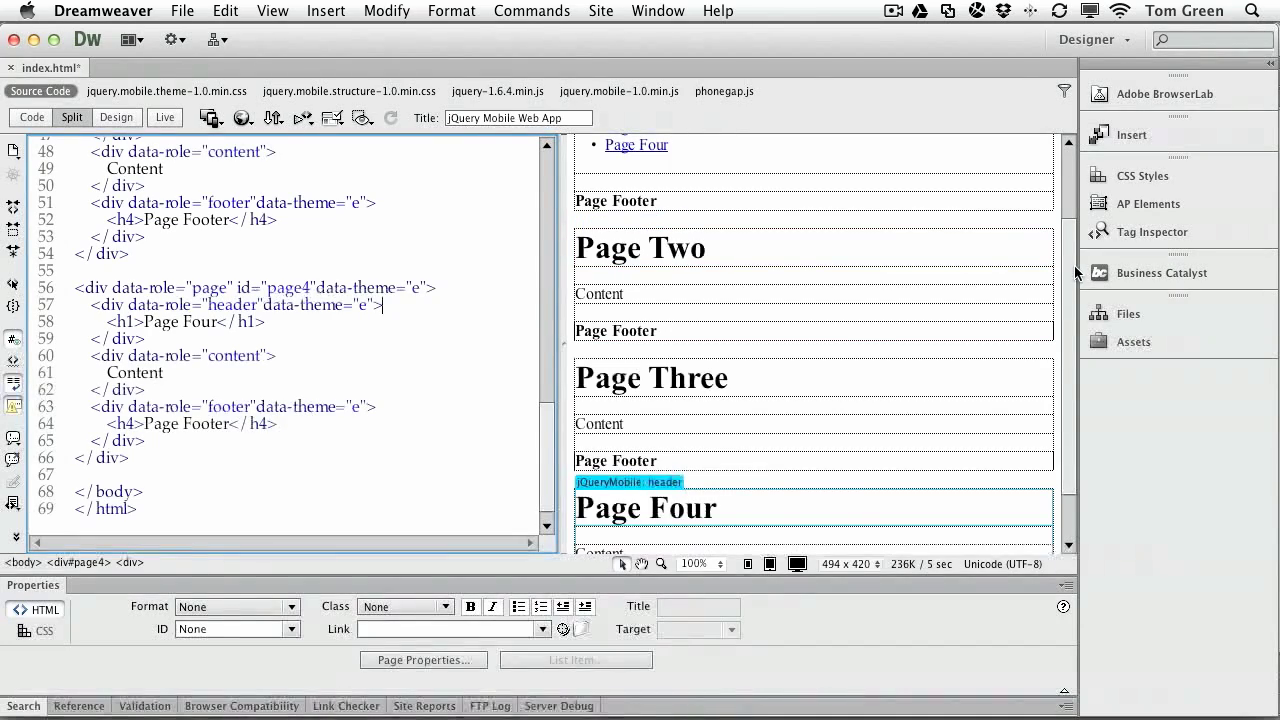
Locate the footer's data-theme="e" attribute, then preview index.html in Live view.
left_click_drag(1071, 272, 1071, 147)
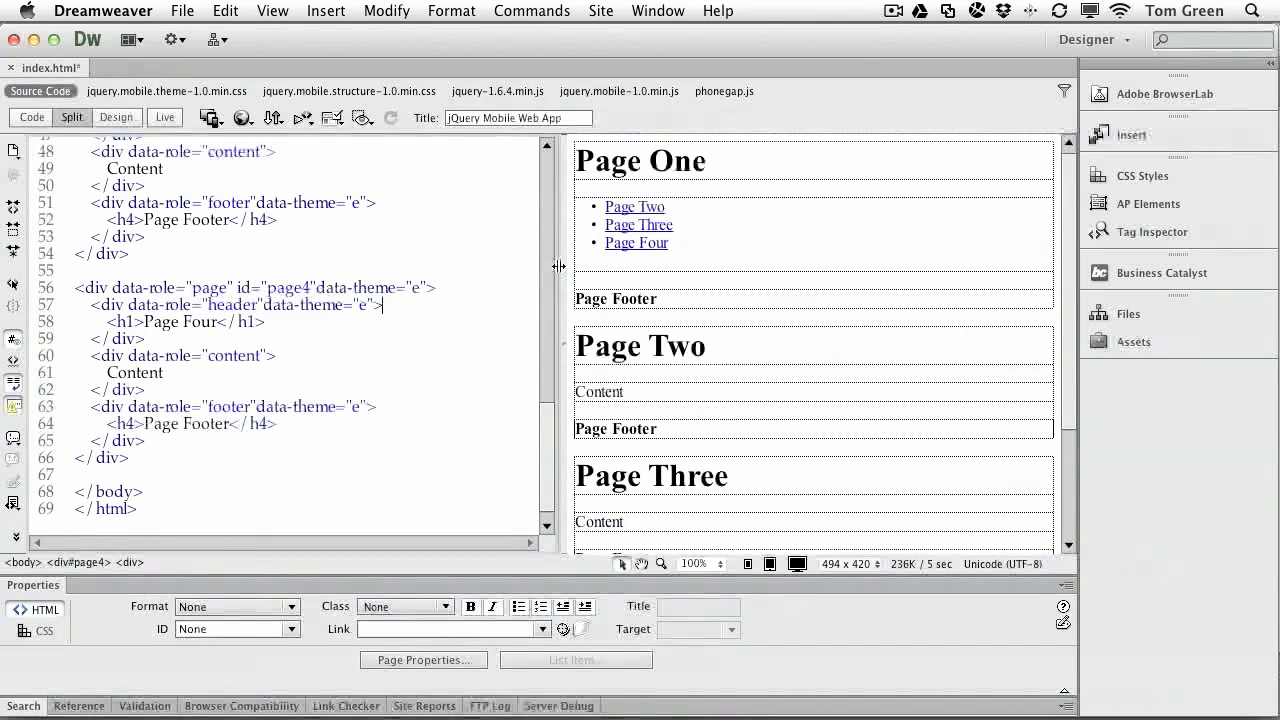
scroll(414, 226, "up", 5)
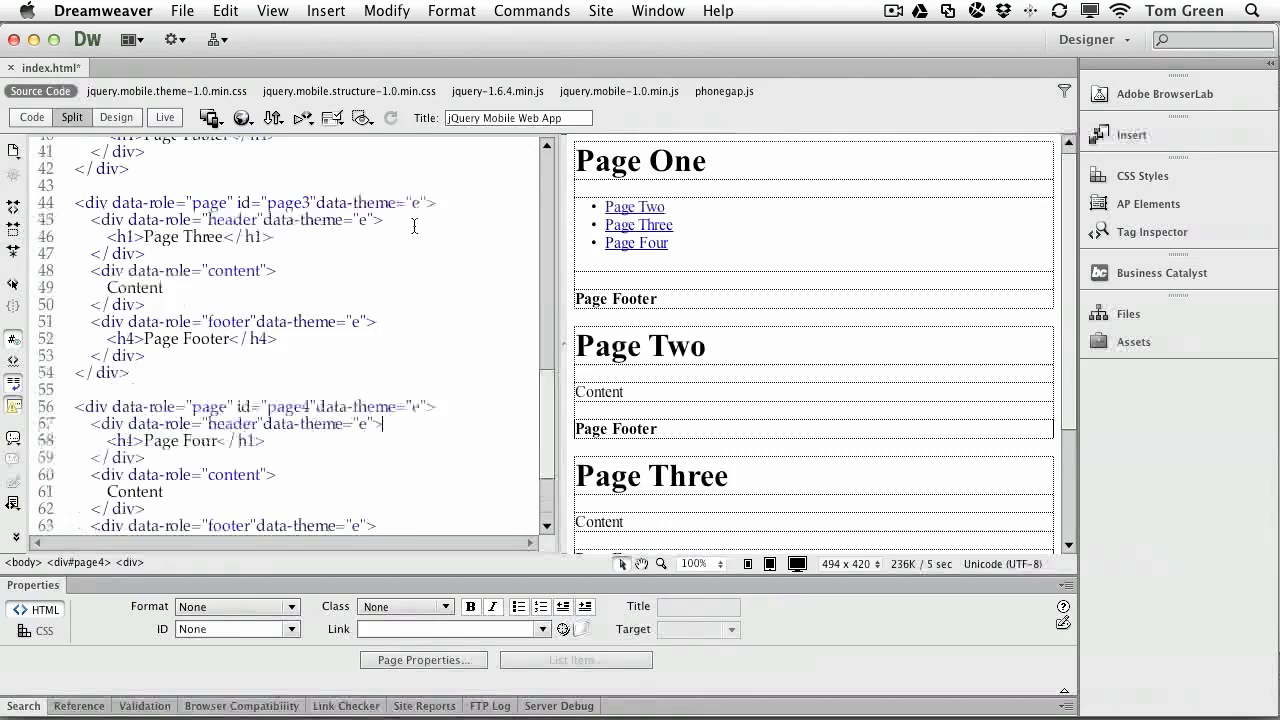
scroll(414, 226, "up", 3)
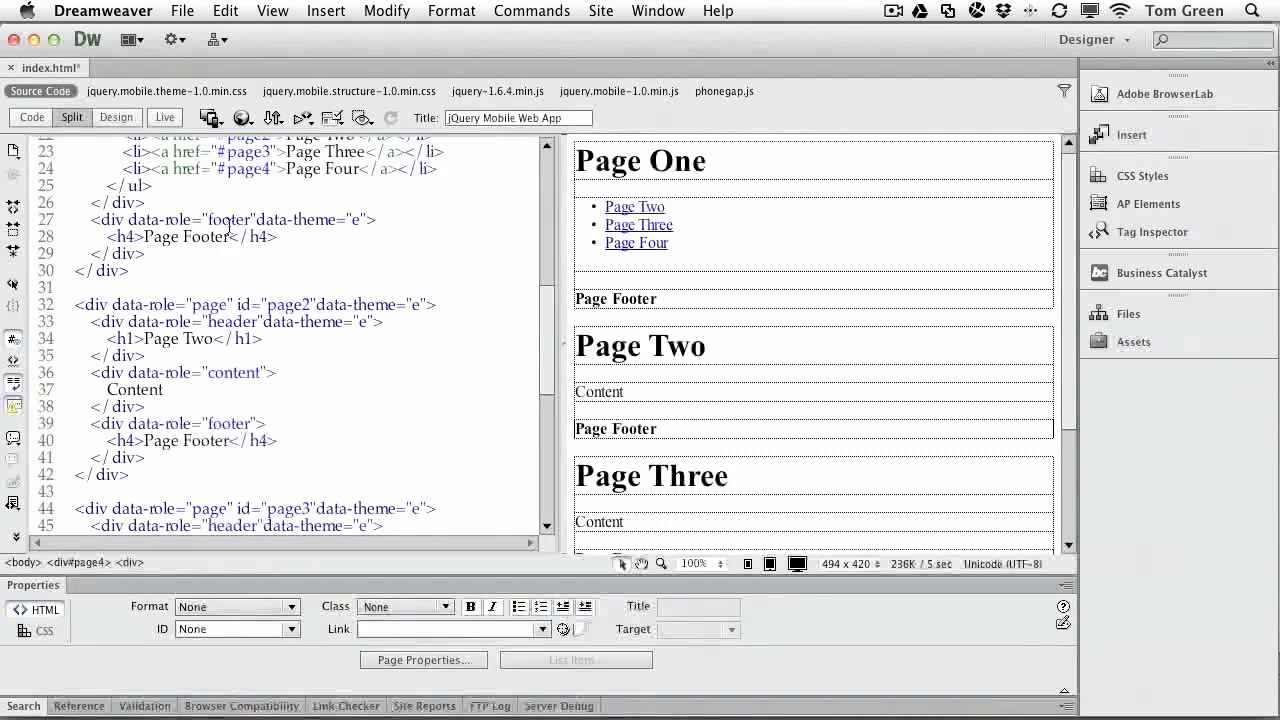
left_click_drag(257, 220, 367, 219)
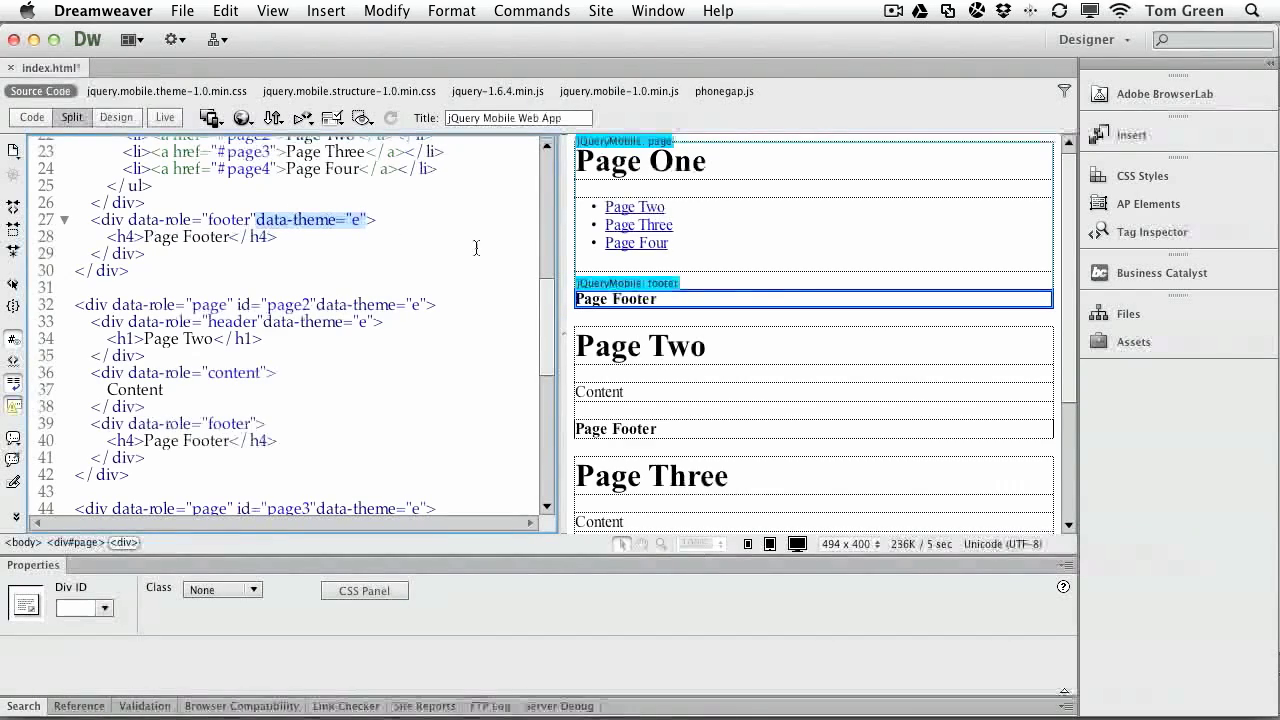
left_click(164, 119)
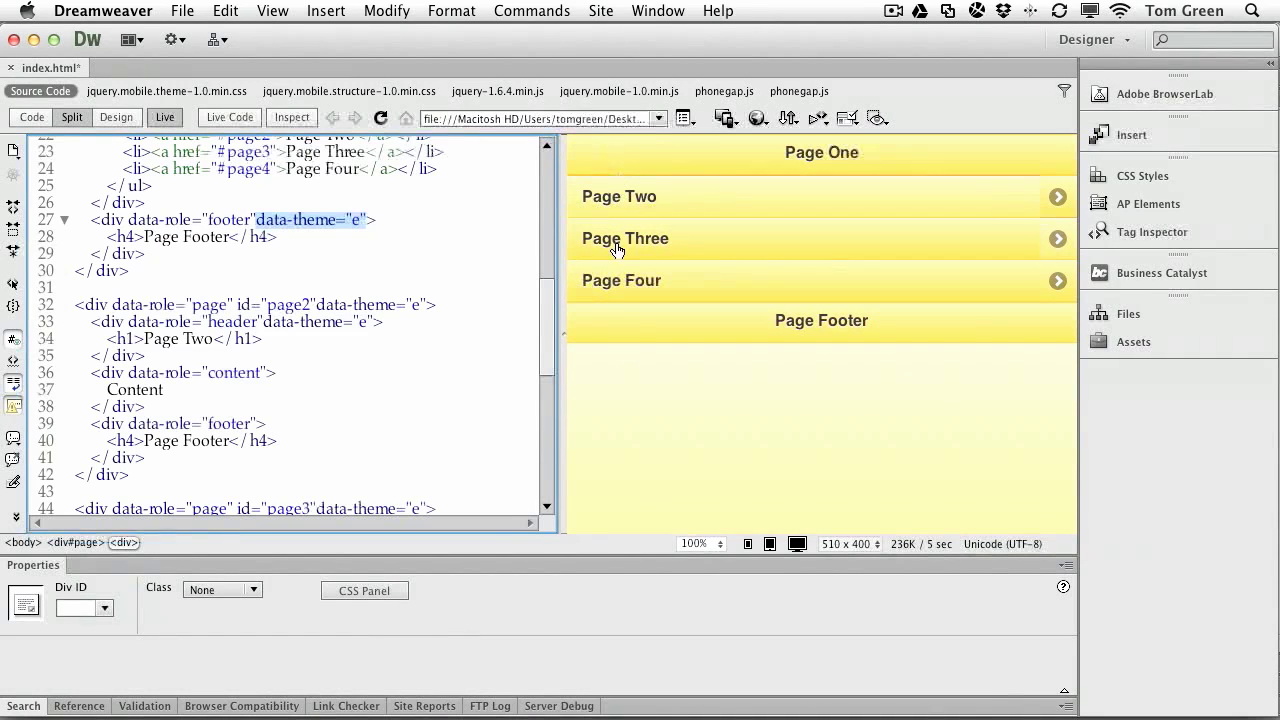
left_click(478, 273)
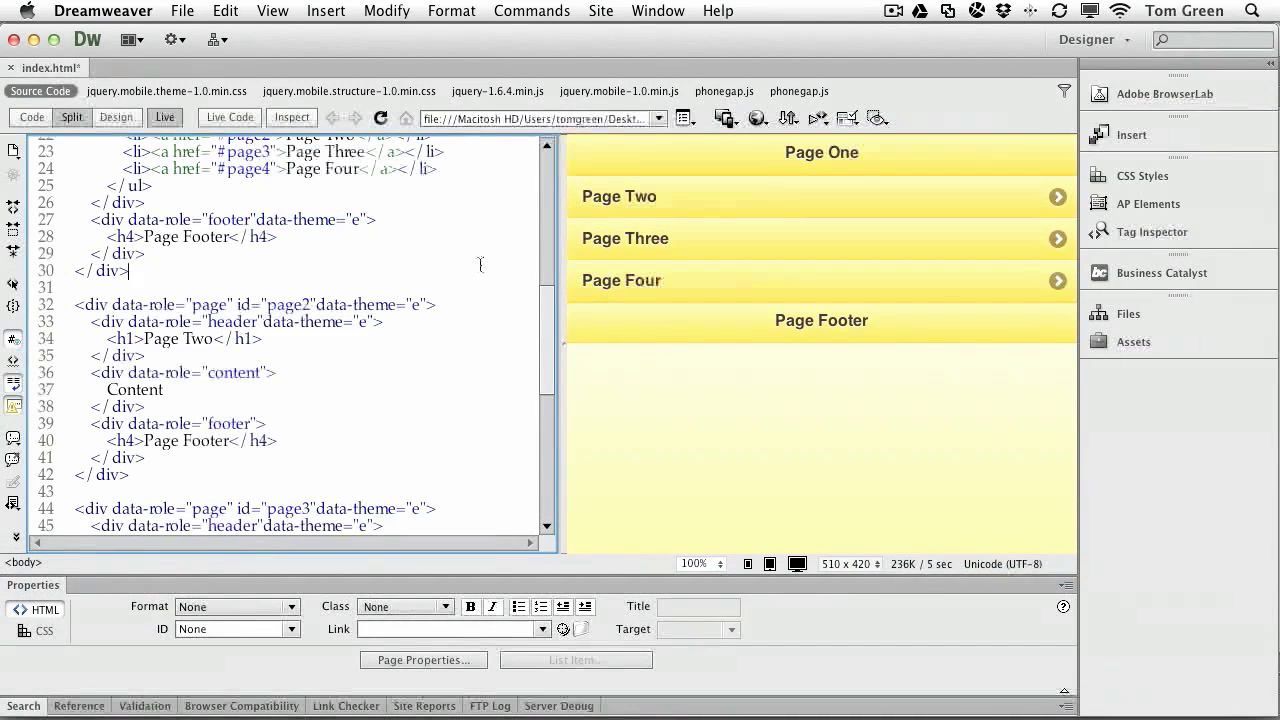
scroll(478, 265, "down", 6)
scroll(478, 265, "up", 13)
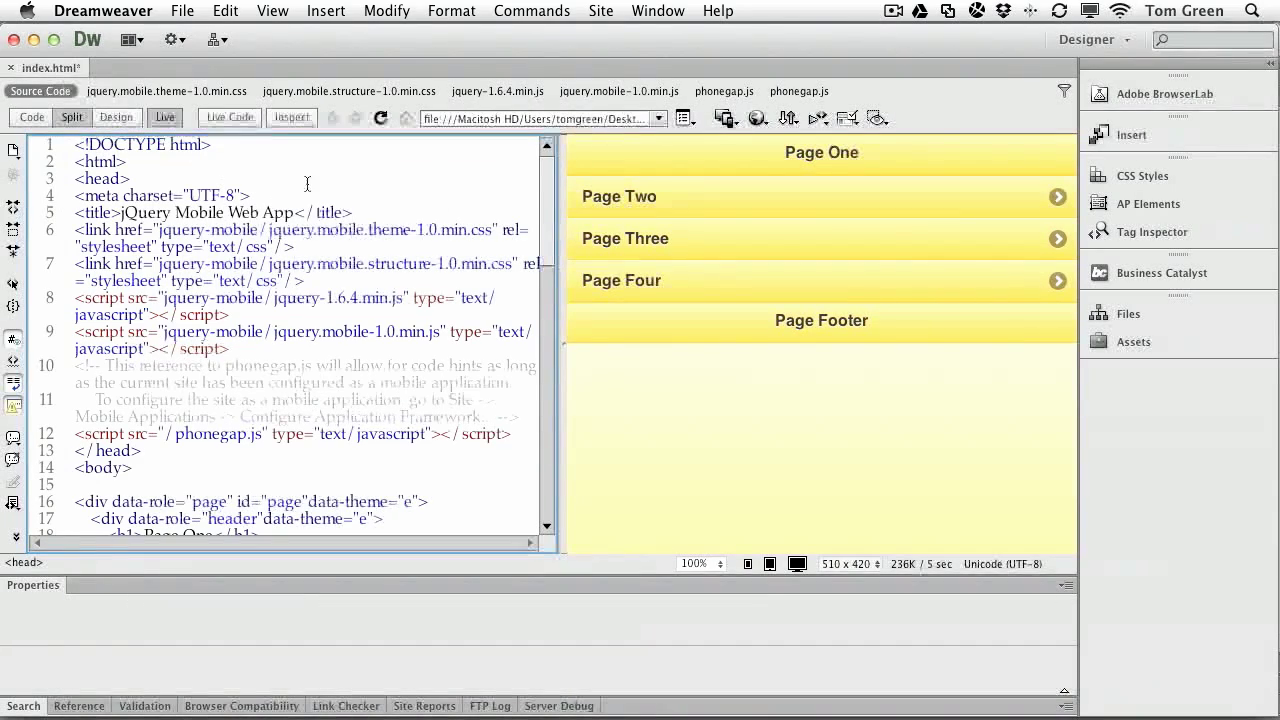
Open the exported r.css from the site files in Code view and select all its code.
left_click(32, 117)
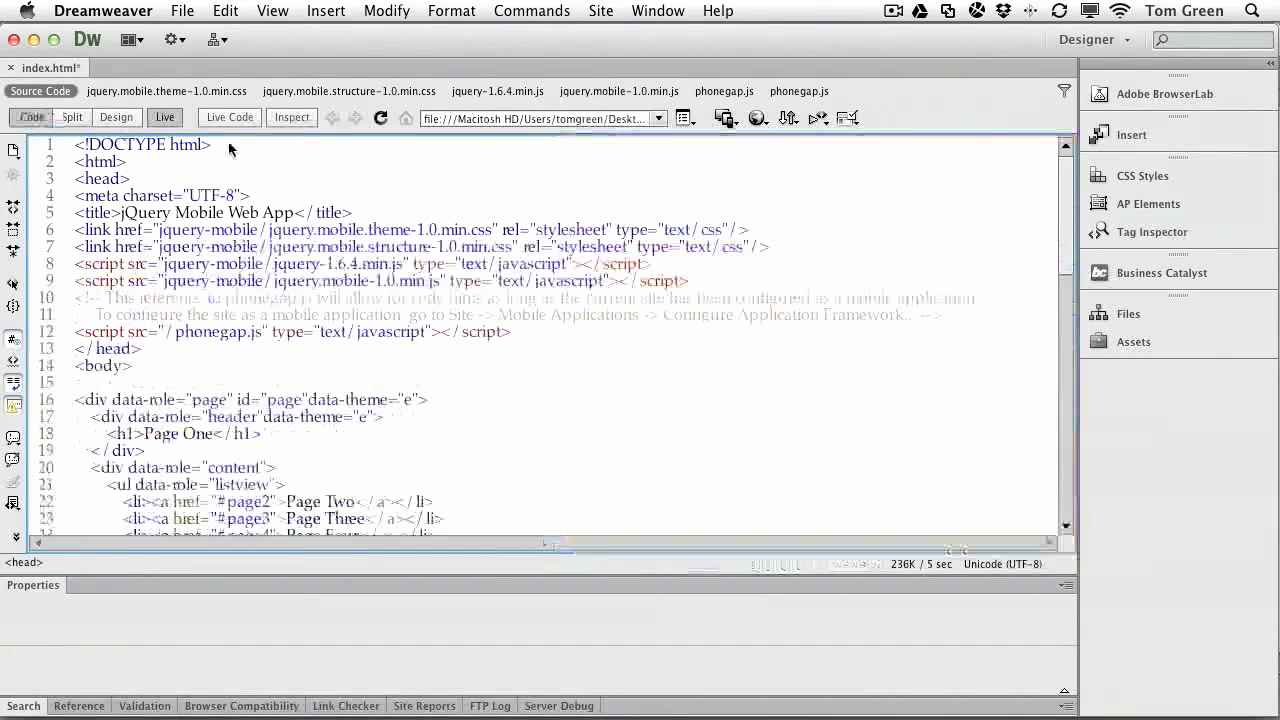
left_click(1100, 316)
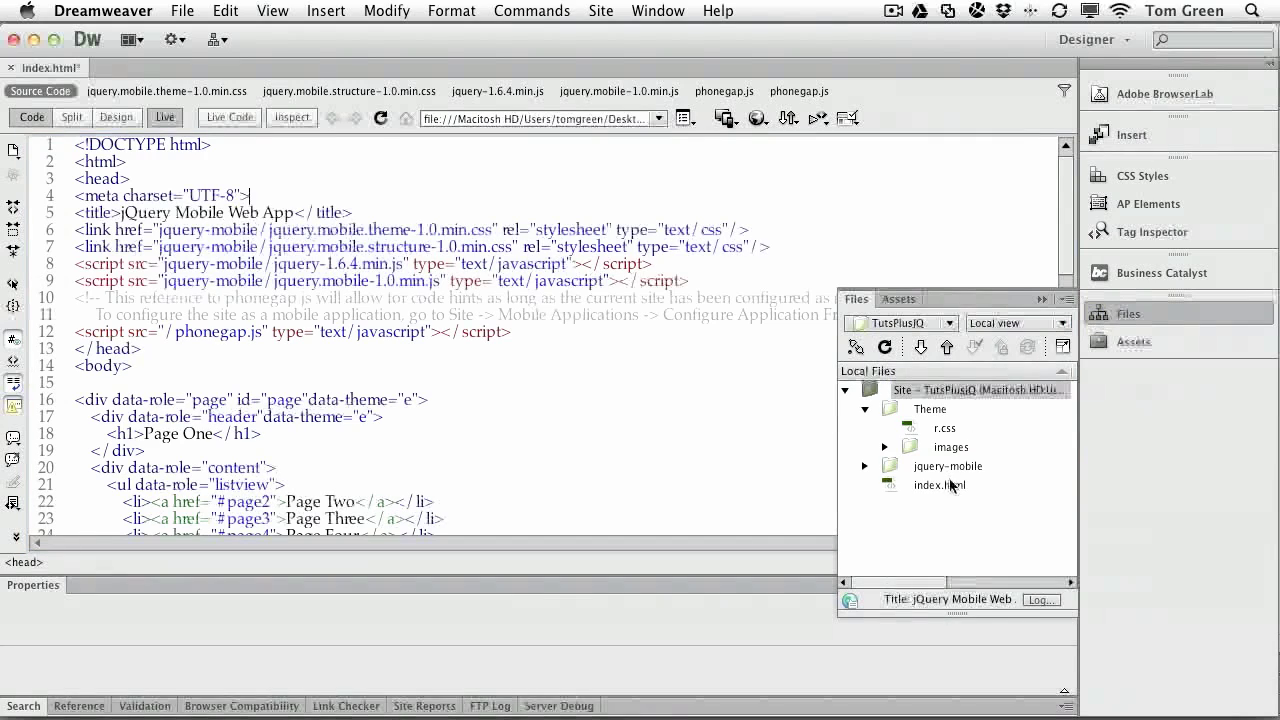
left_click(912, 430)
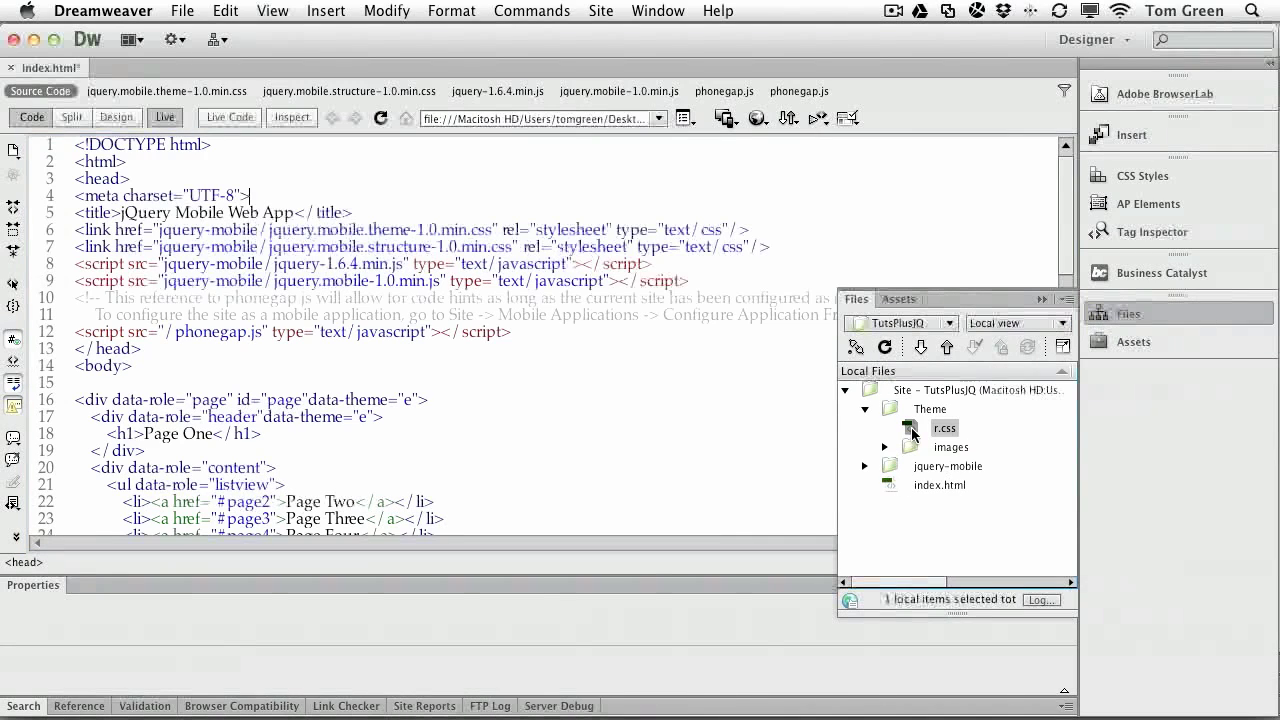
double_click(912, 430)
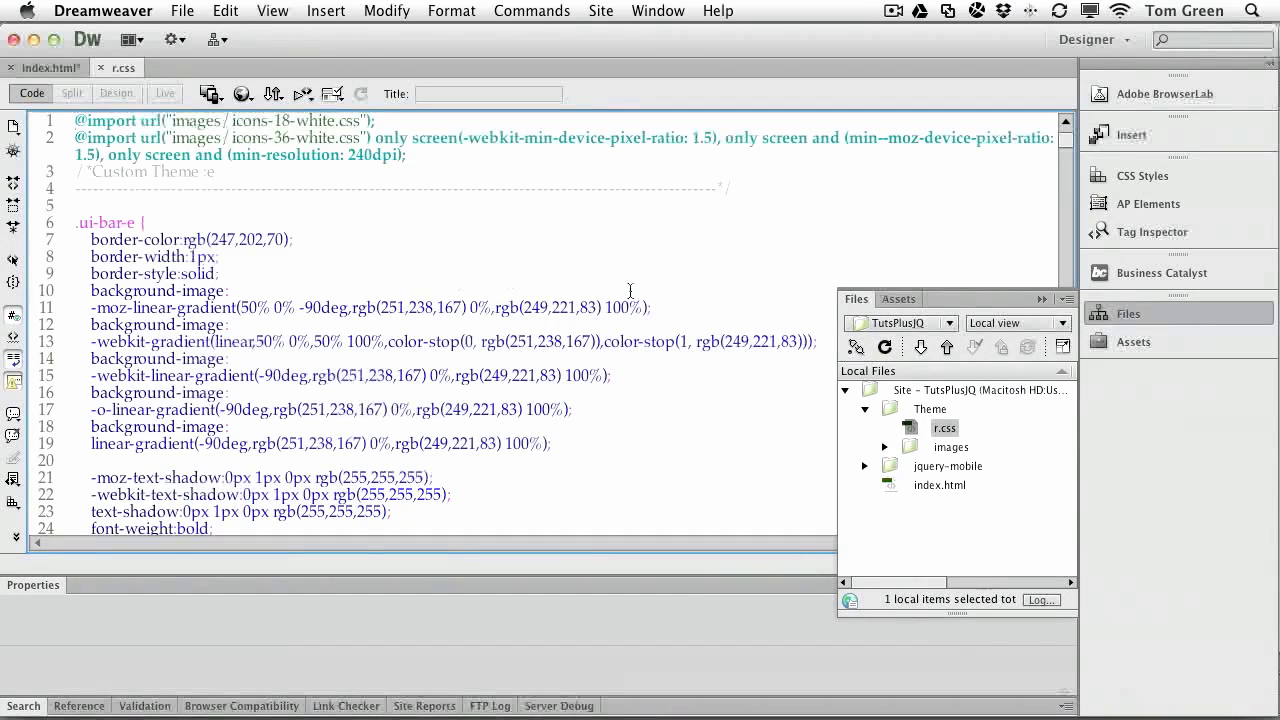
left_click(1043, 301)
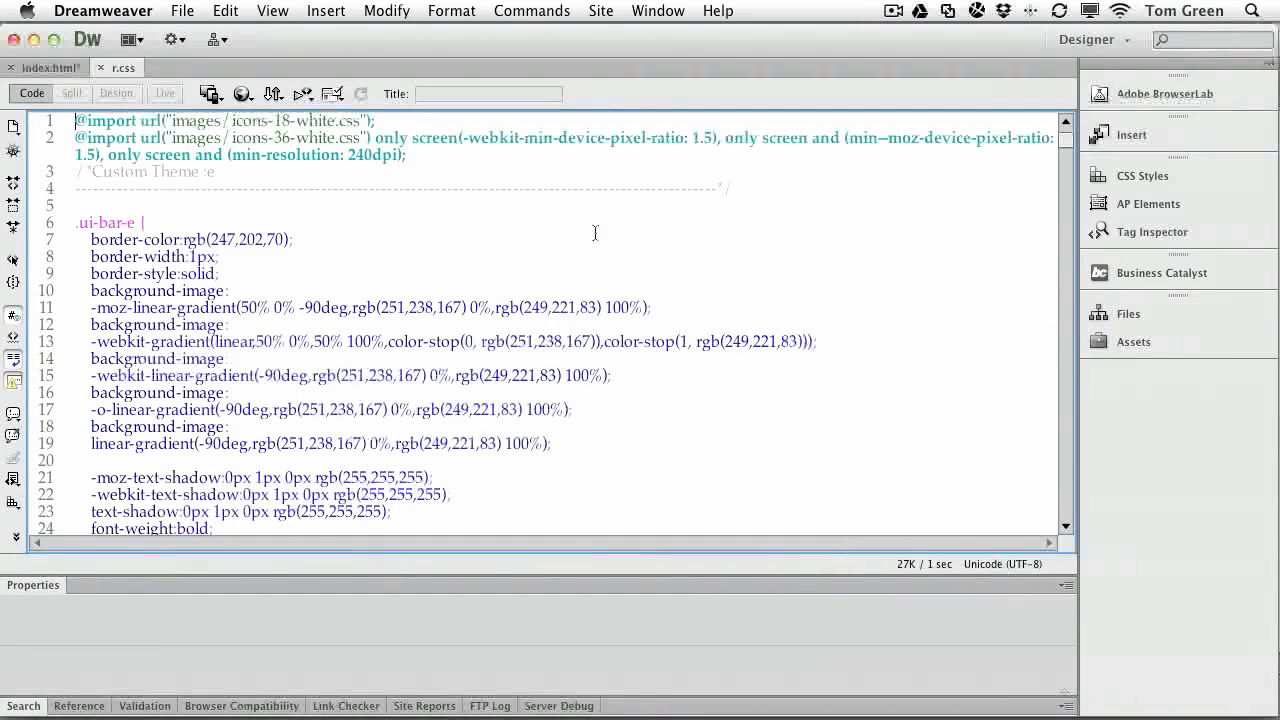
scroll(565, 232, "down", 15)
scroll(545, 241, "down", 20)
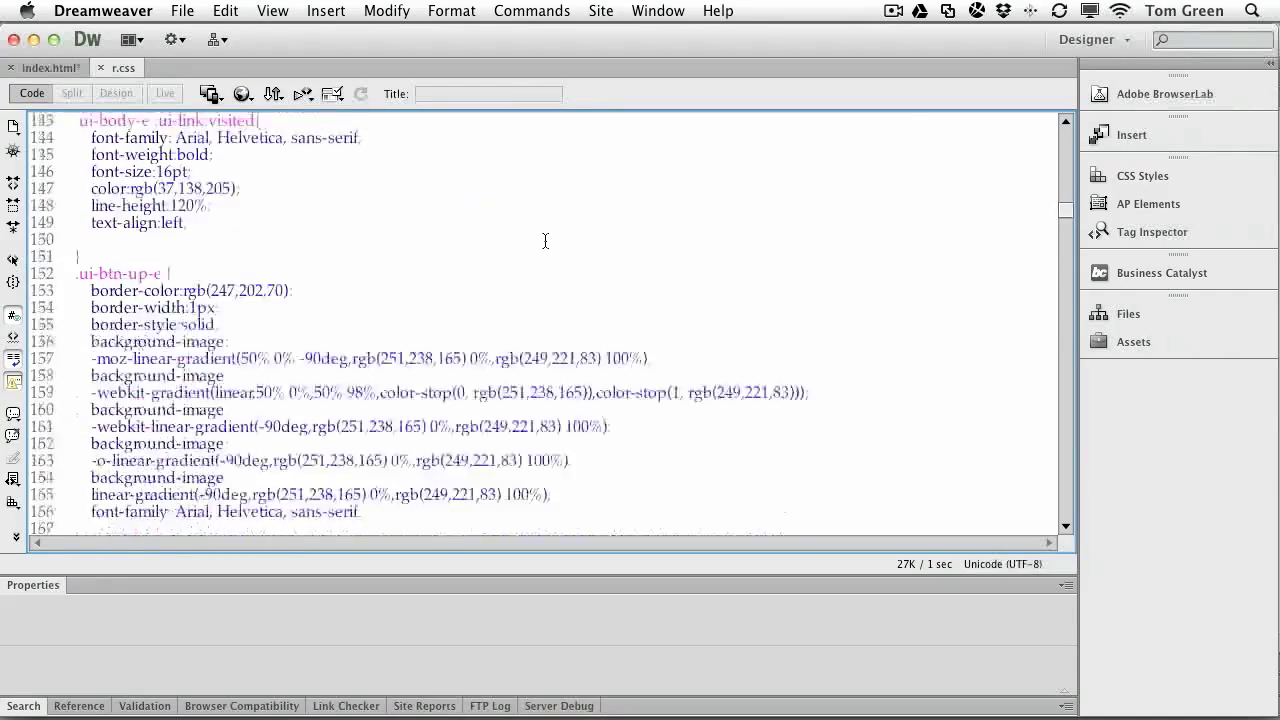
scroll(545, 241, "down", 20)
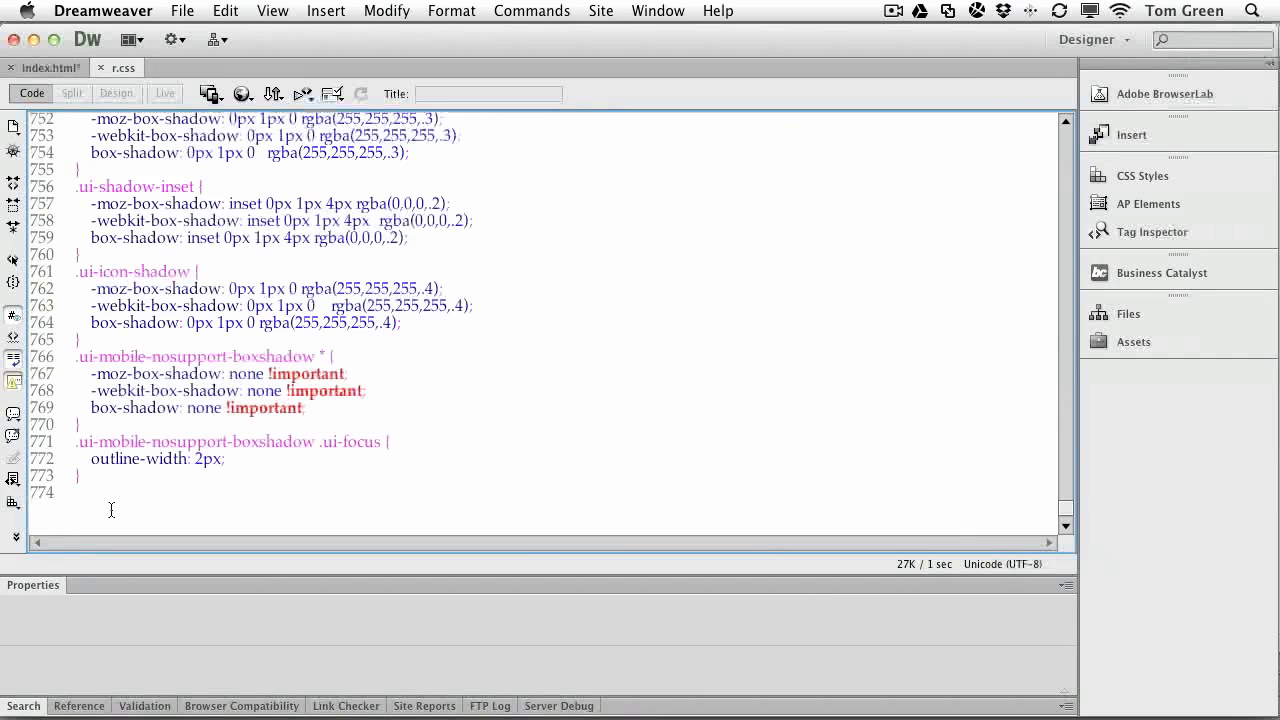
key("super+a")
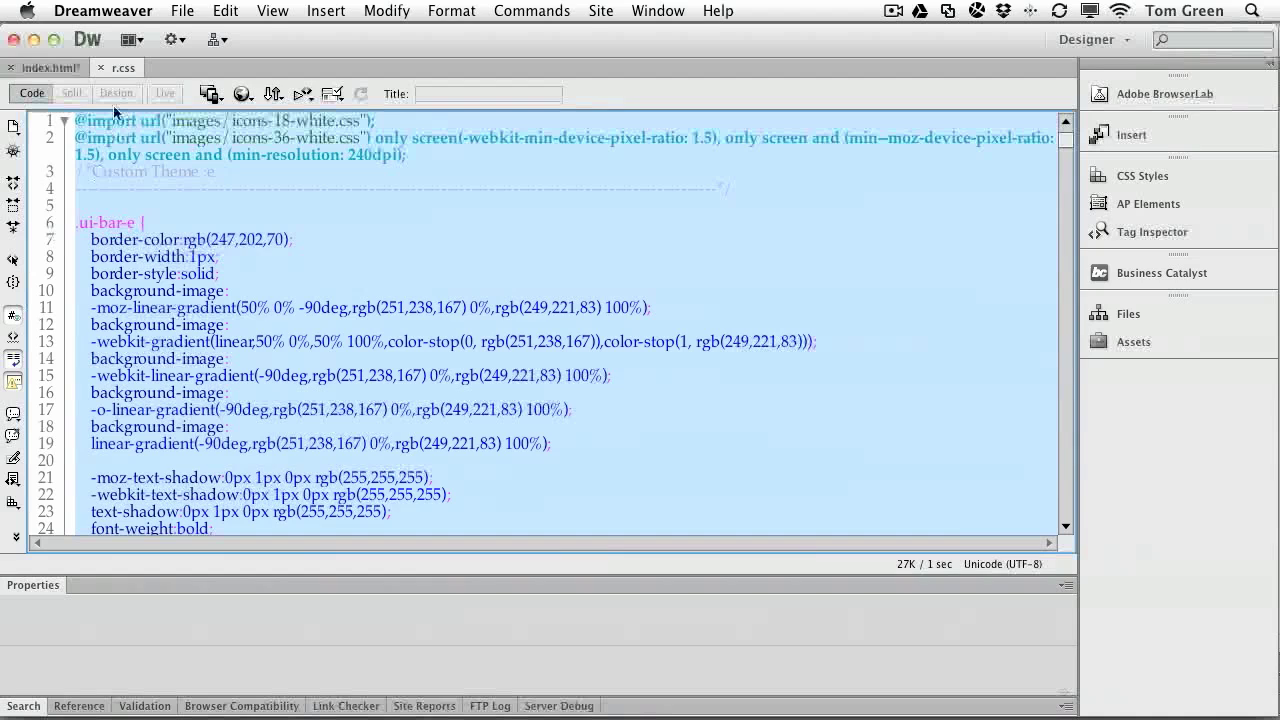
Show index.html in Split view with live rendering turned off.
left_click(72, 69)
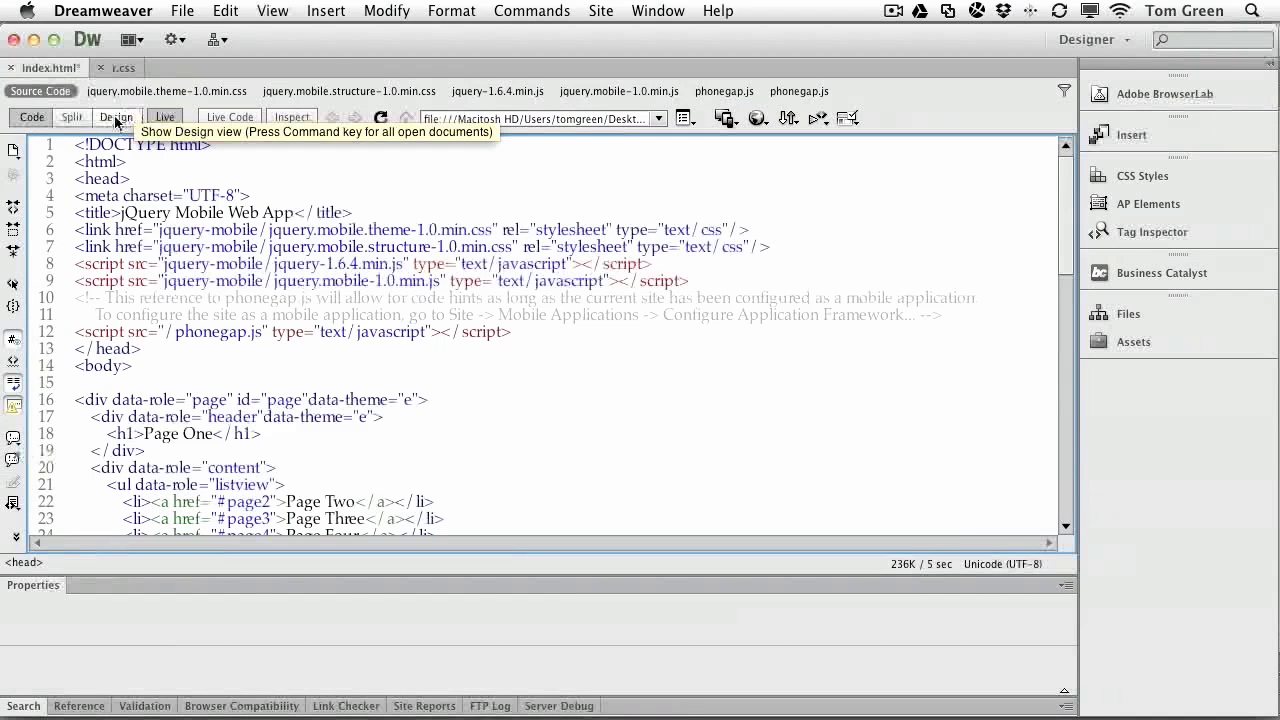
left_click(72, 118)
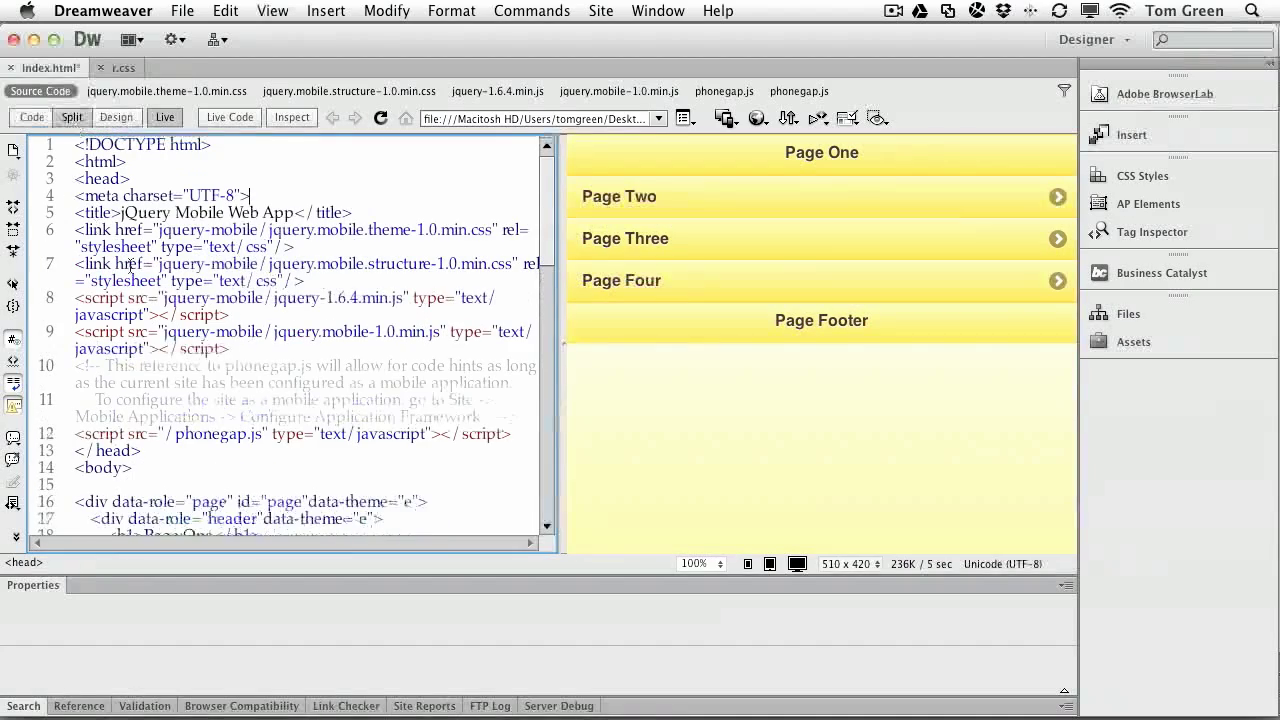
left_click(165, 118)
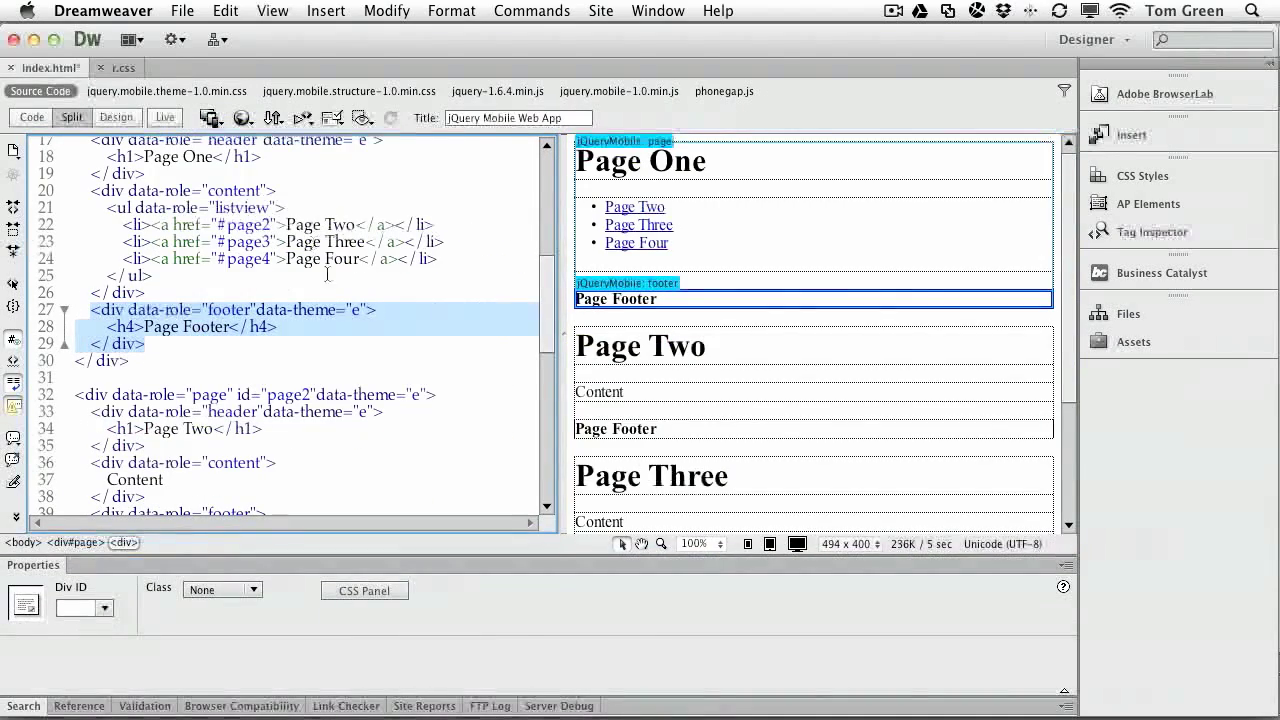
left_click(405, 344)
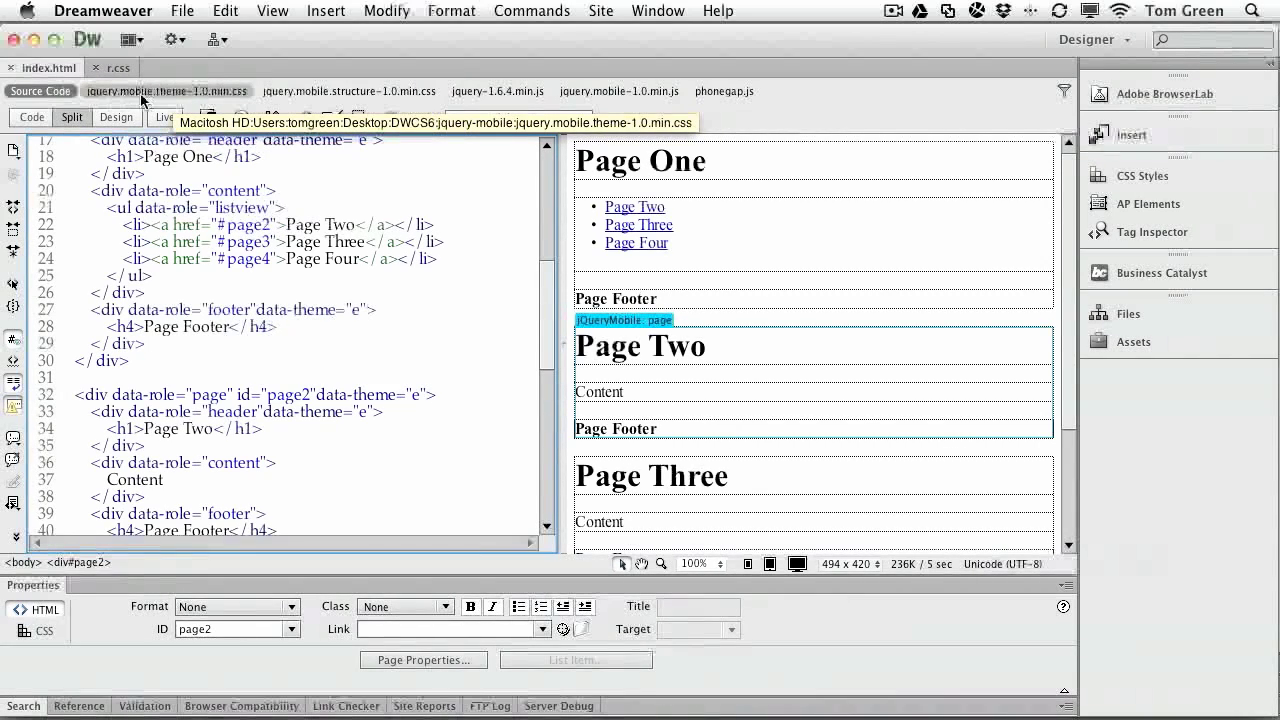
Overwrite jquery.mobile.theme-1.0.min.css with the pasted r.css rules and save it.
left_click(243, 98)
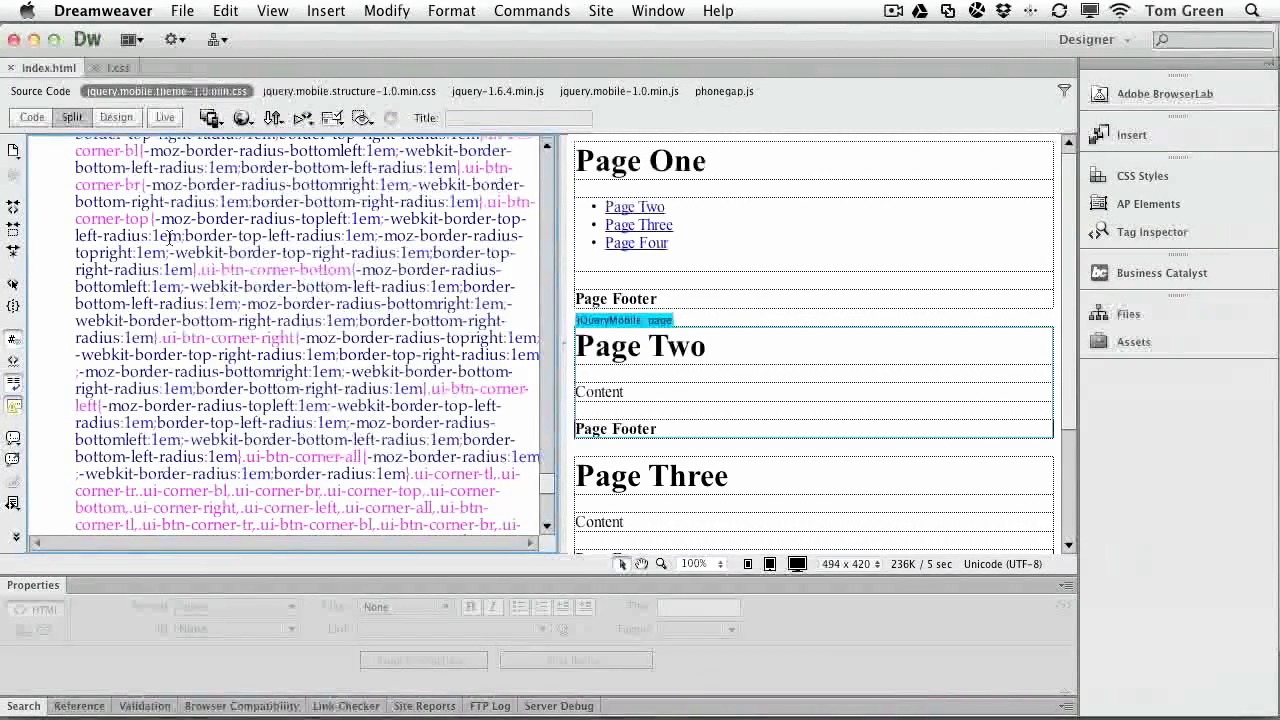
key("super+a")
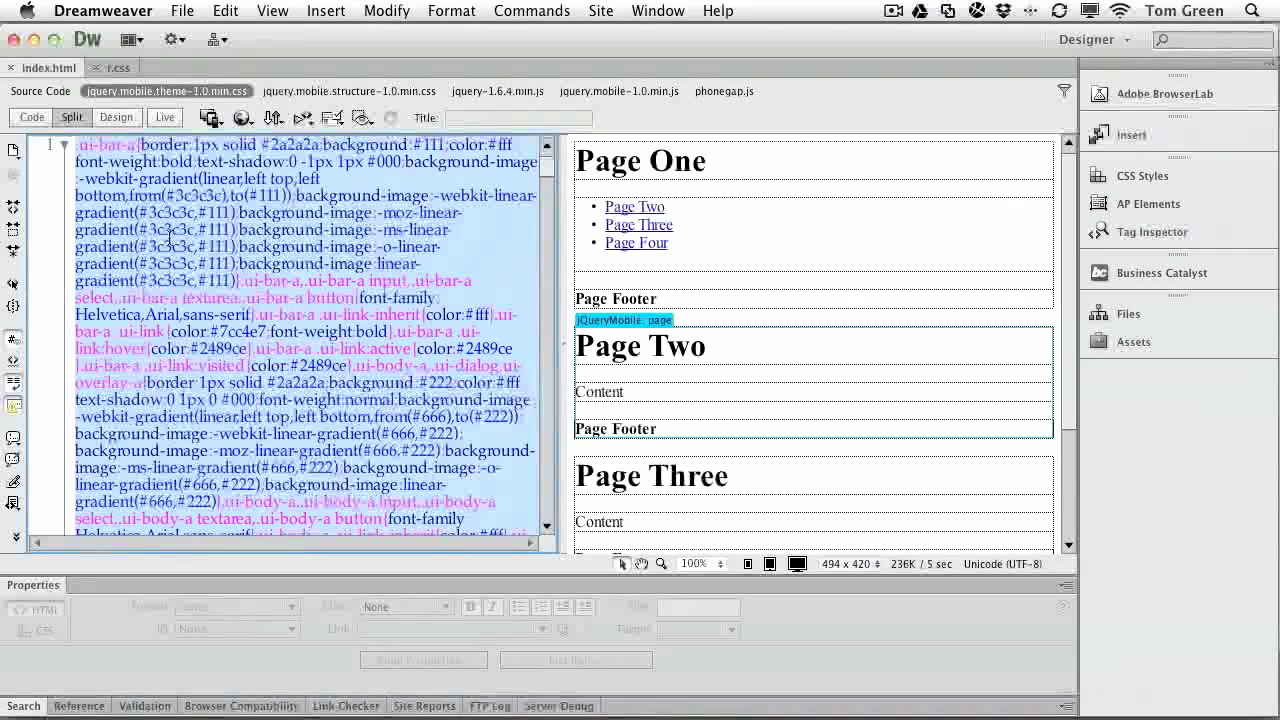
key("super+v")
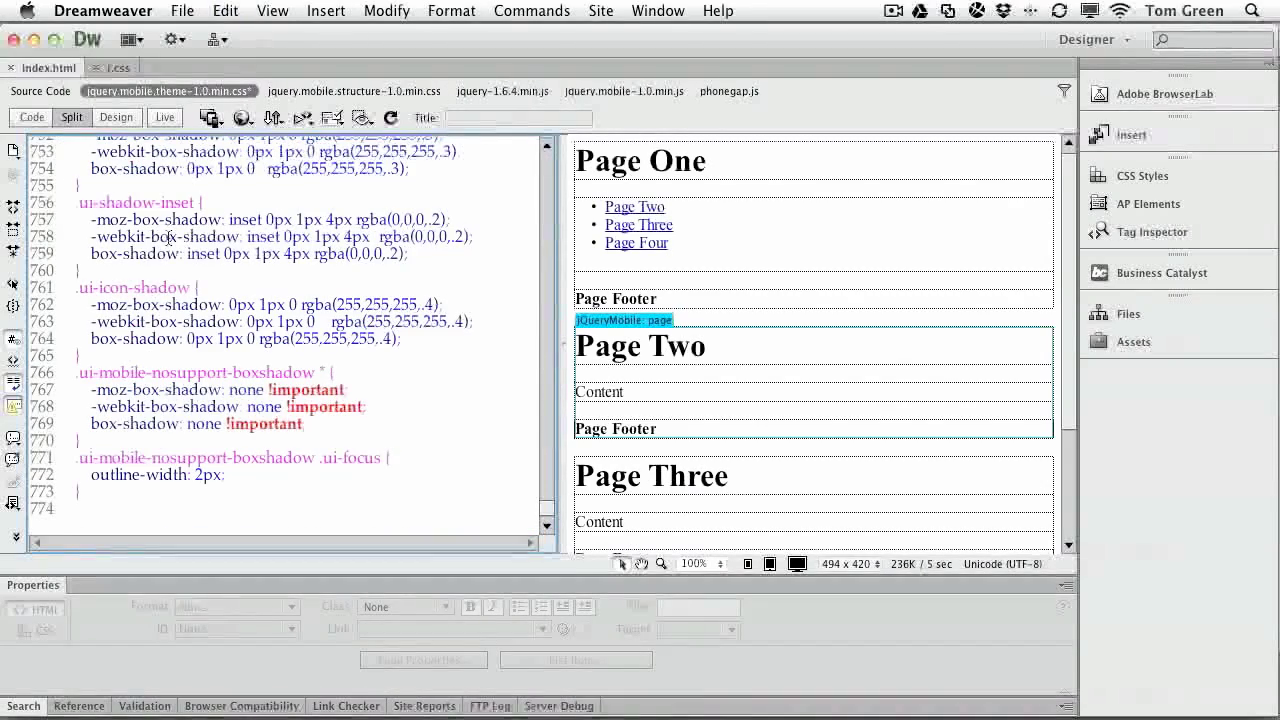
scroll(458, 388, "up", 15)
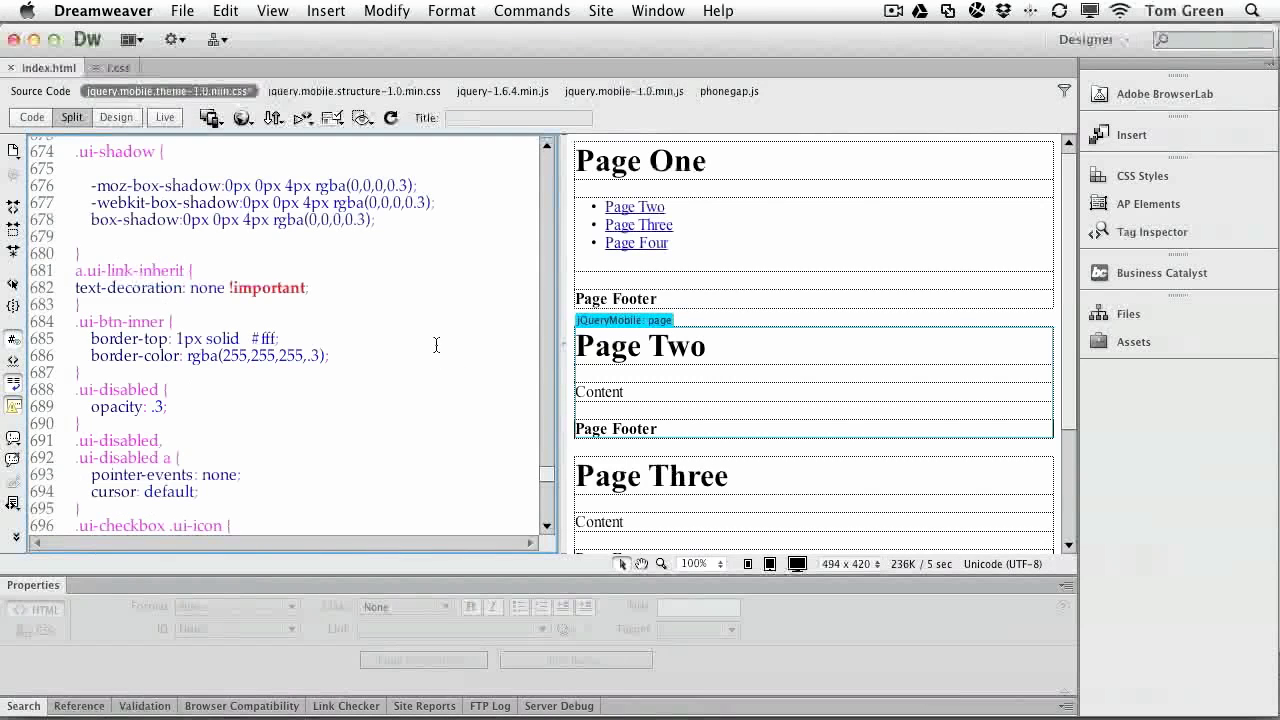
key("super+s")
left_click(52, 90)
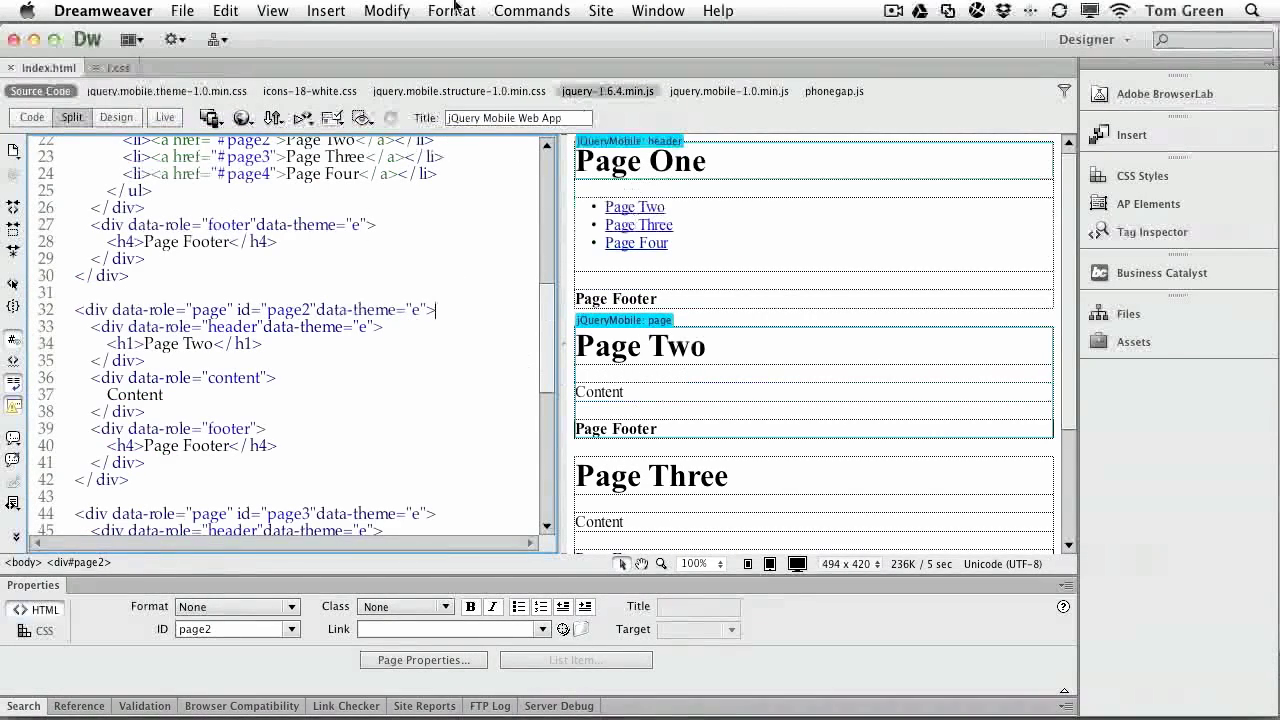
Turn Live view back on and select the footer's data-theme="e" attribute on line 27.
left_click(166, 118)
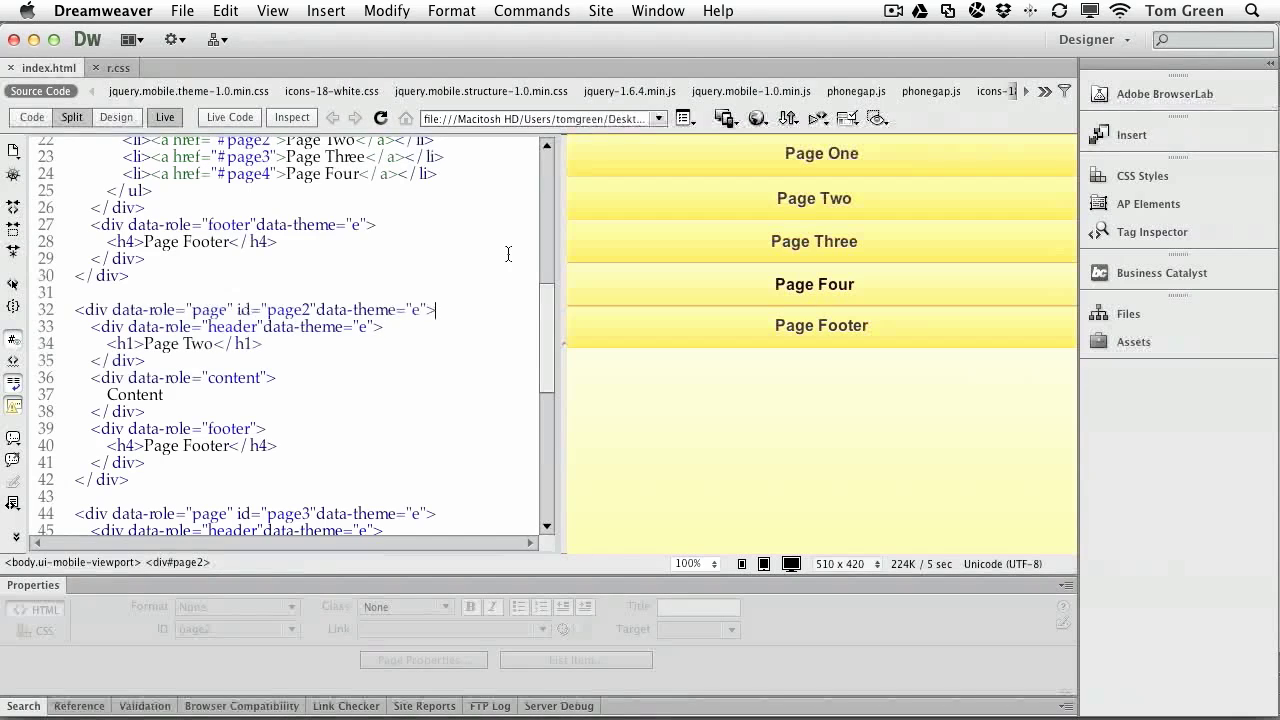
double_click(270, 224)
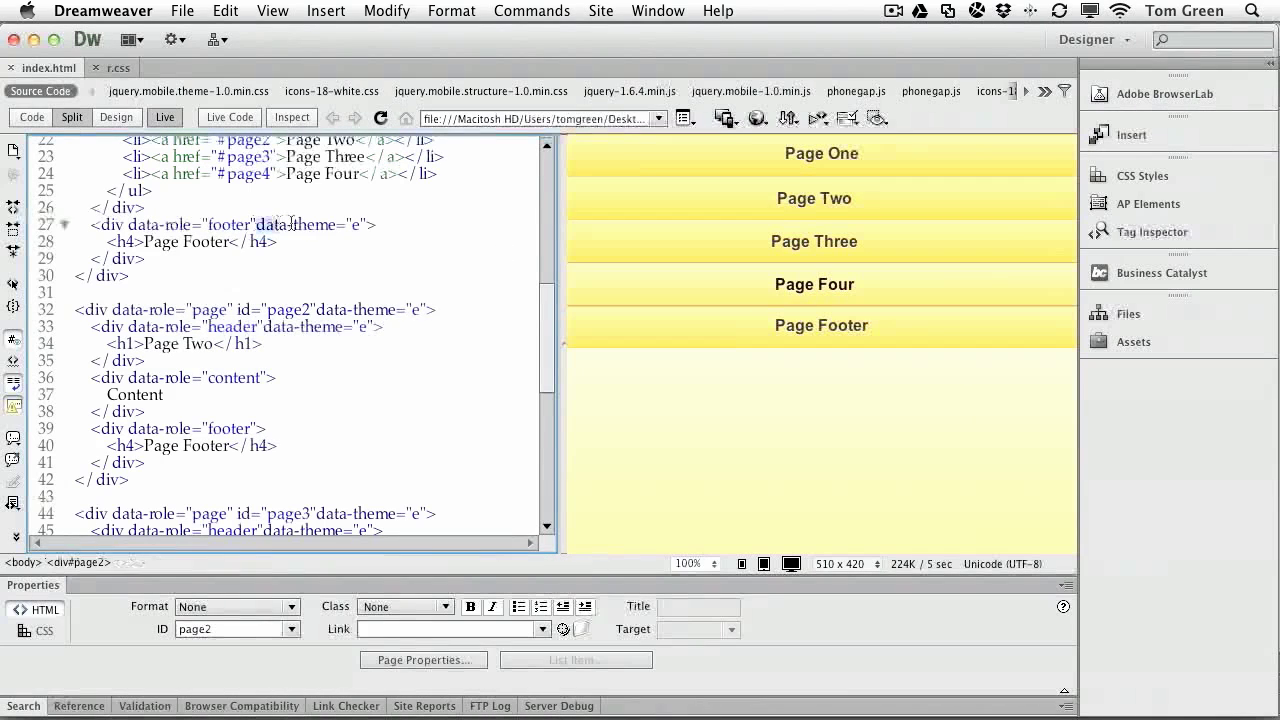
left_click_drag(347, 224, 368, 224)
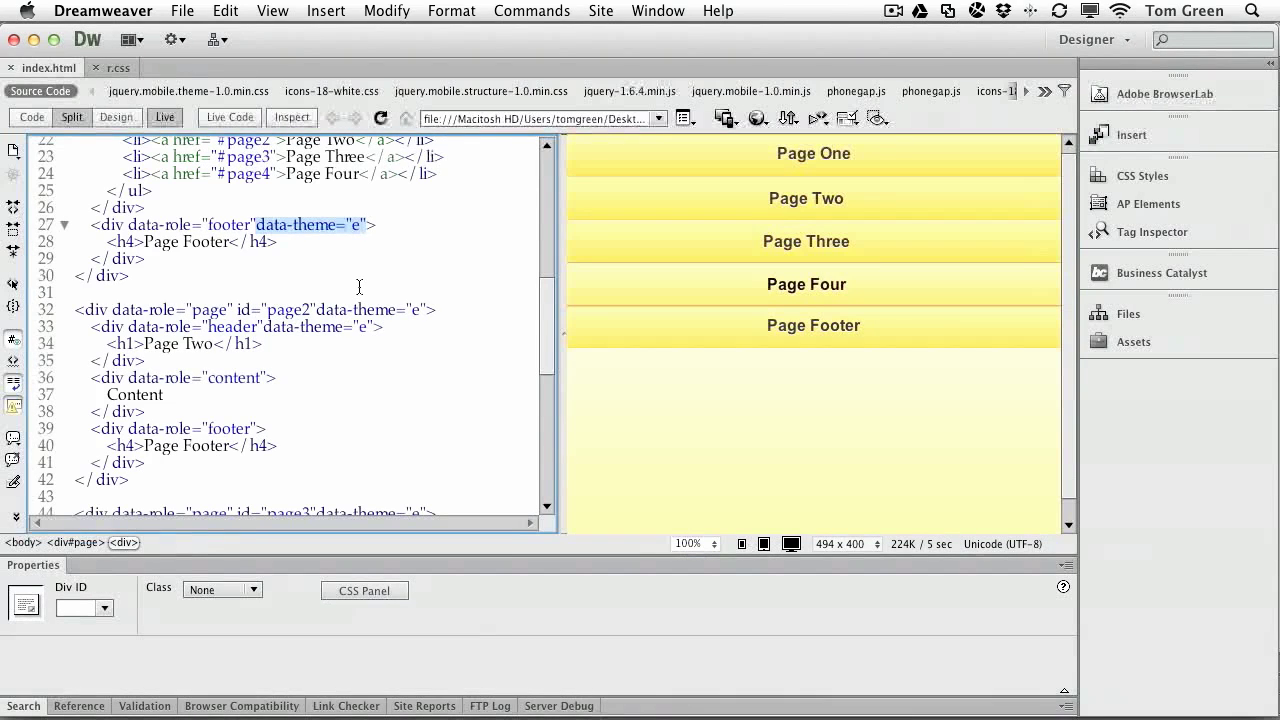
scroll(359, 287, "up", 5)
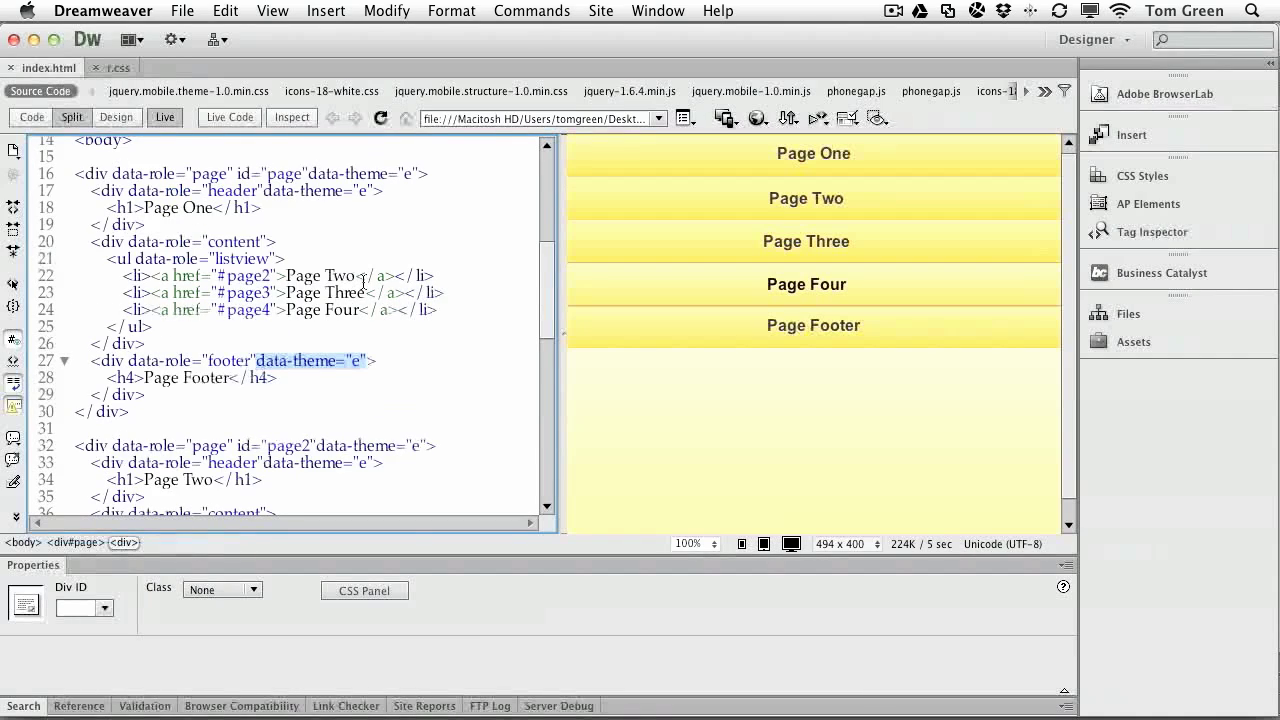
scroll(378, 250, "up", 3)
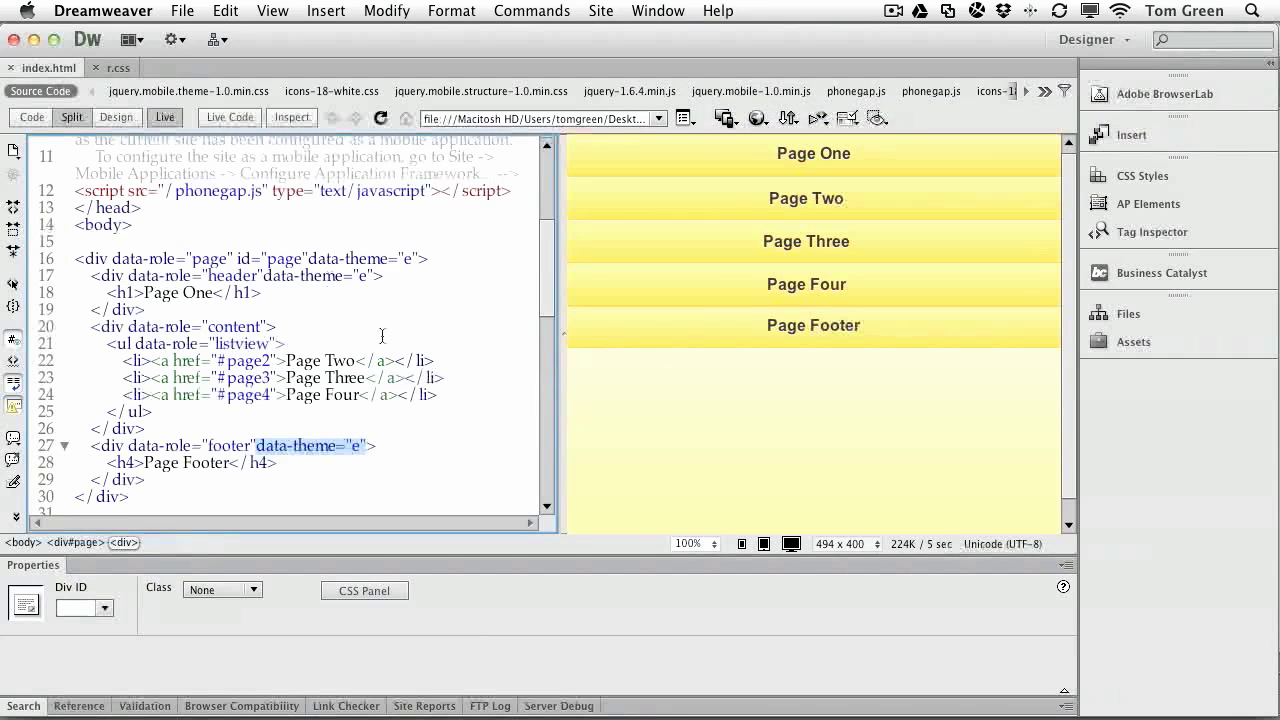
Use Find and Replace to swap data-theme="e" for data-theme="r" everywhere, 11 replacements.
left_click(226, 11)
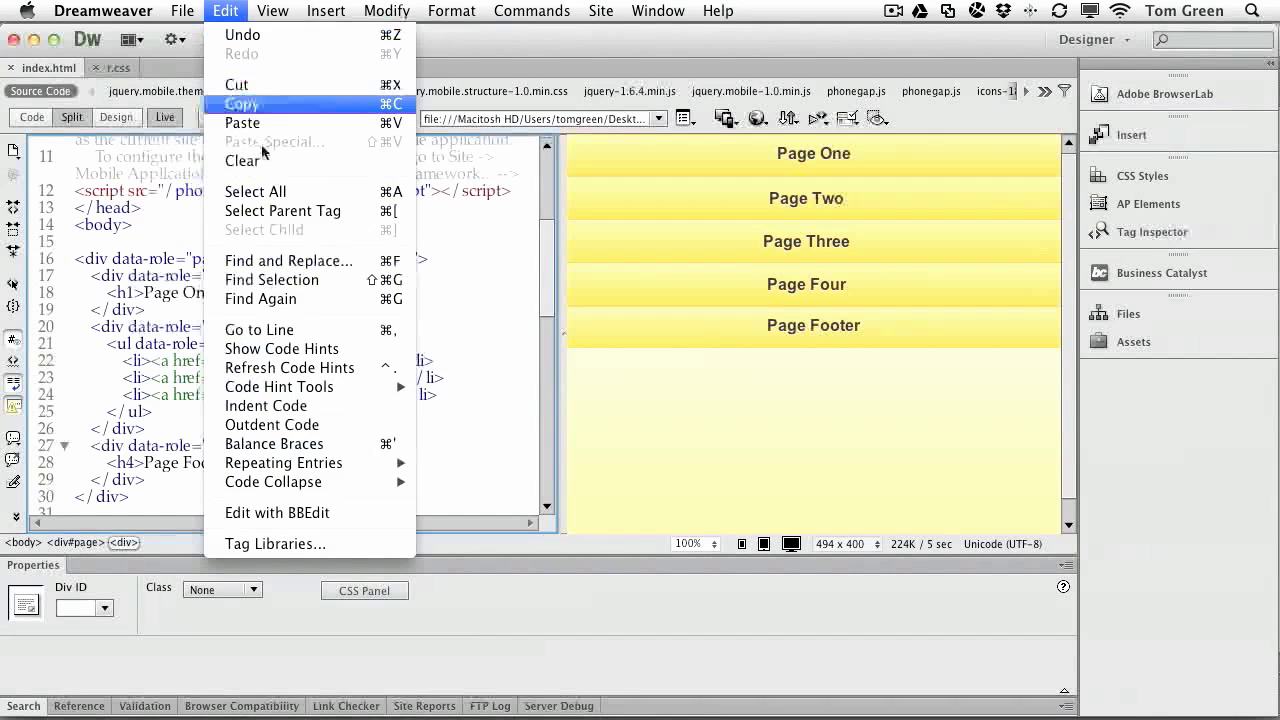
left_click(284, 260)
key("super+c")
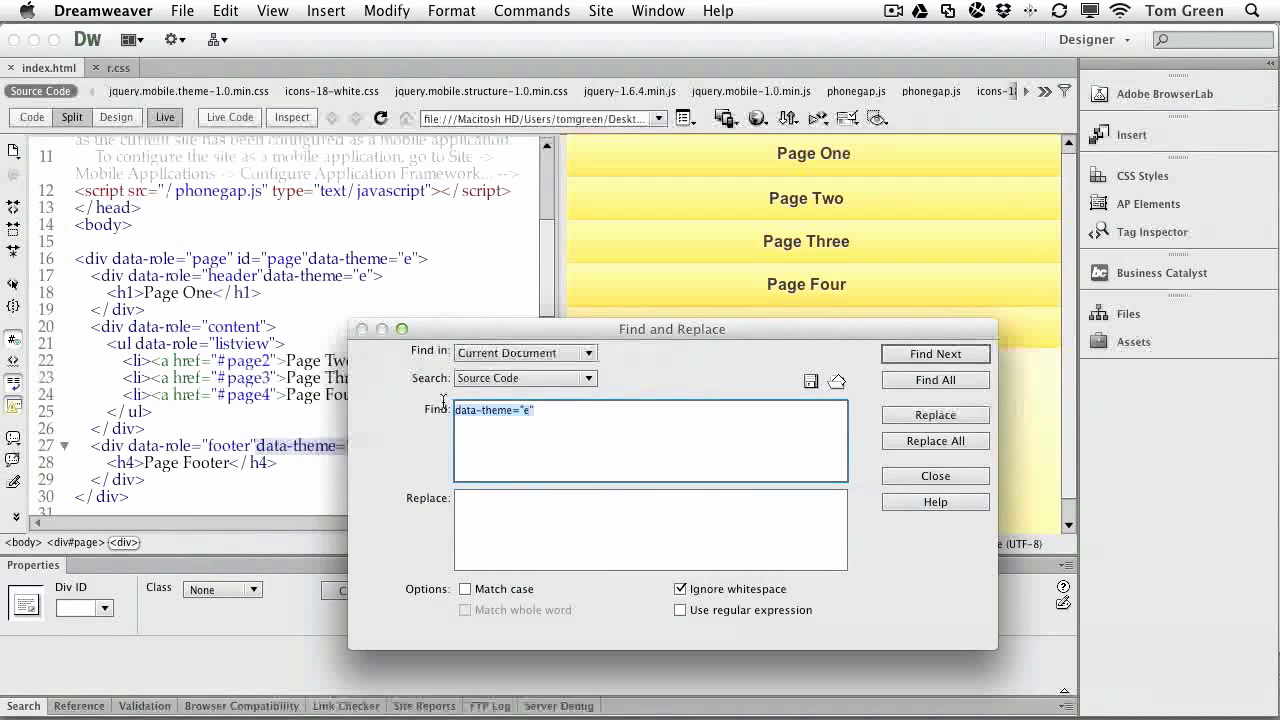
left_click(494, 513)
key("super+v")
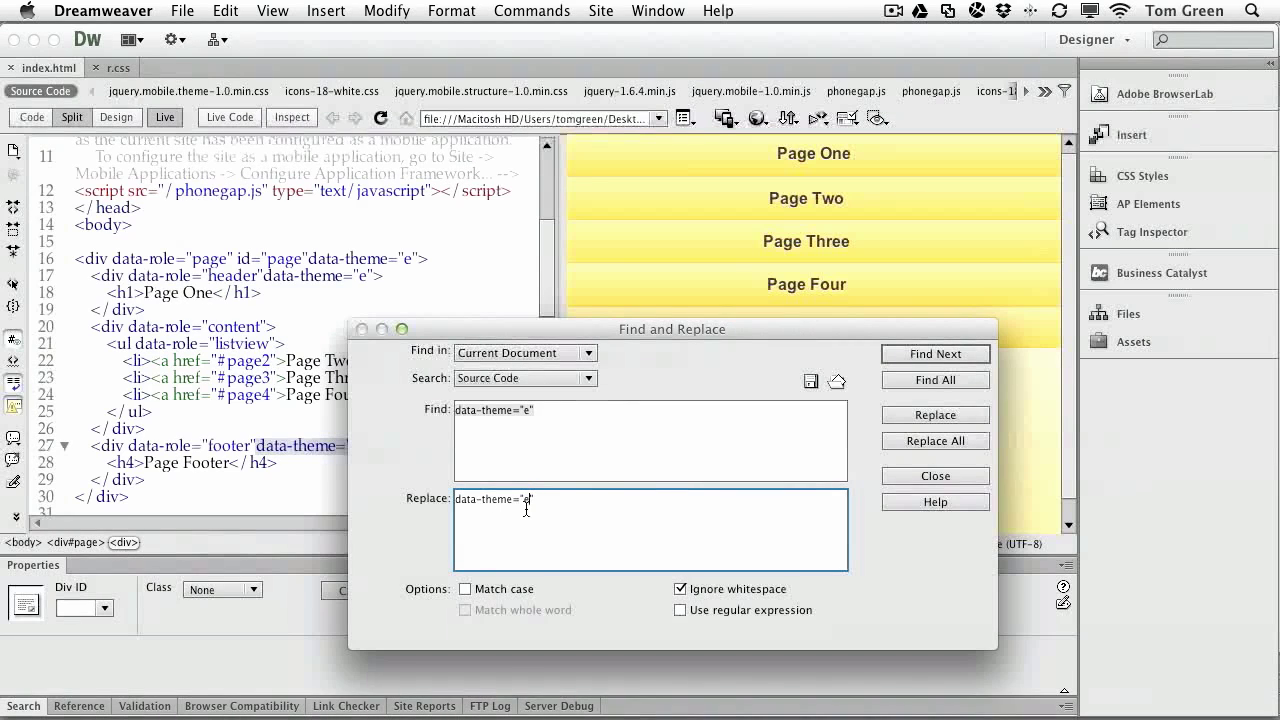
type("c")
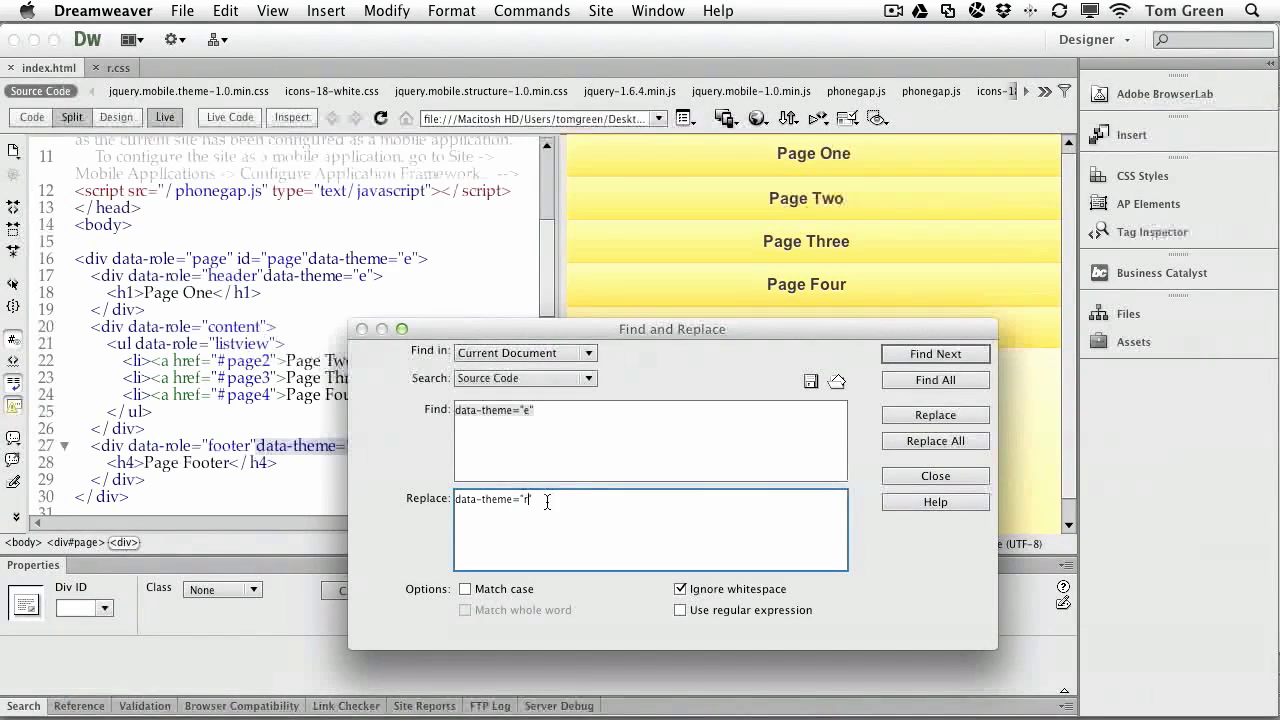
left_click(933, 440)
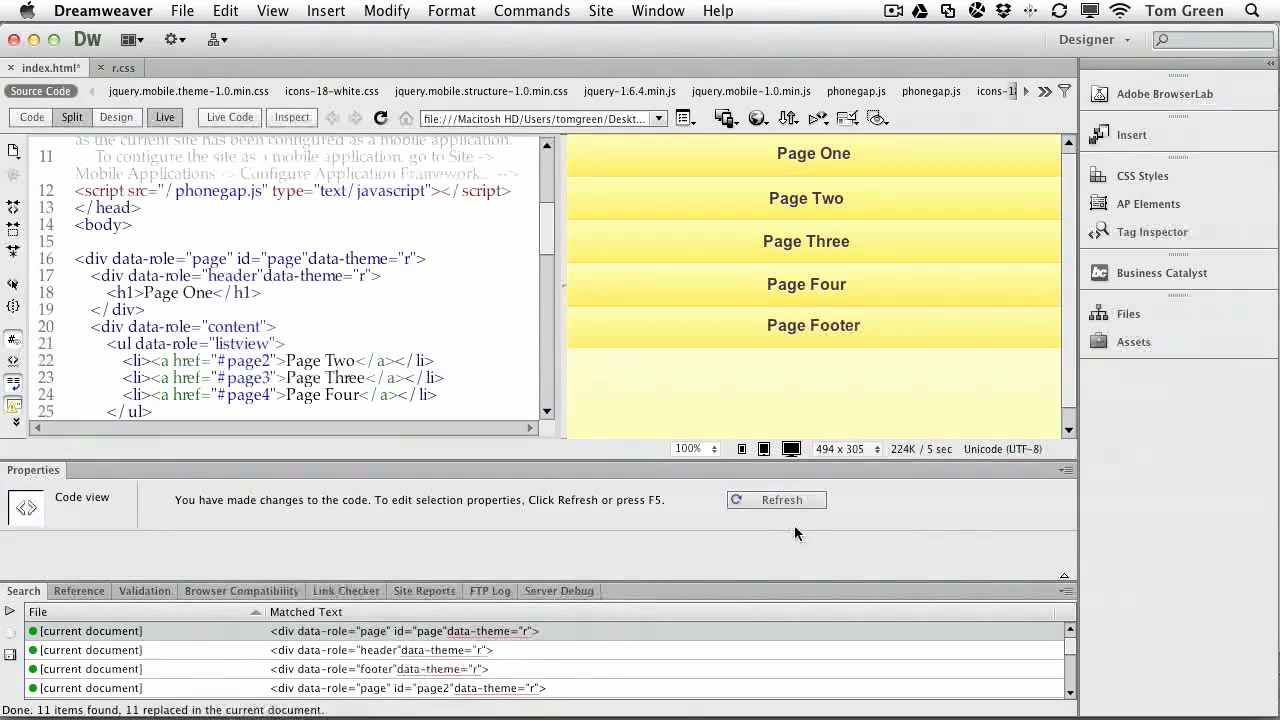
Refresh Live view so index.html renders with theme r's dark-green gradient bars.
left_click(774, 501)
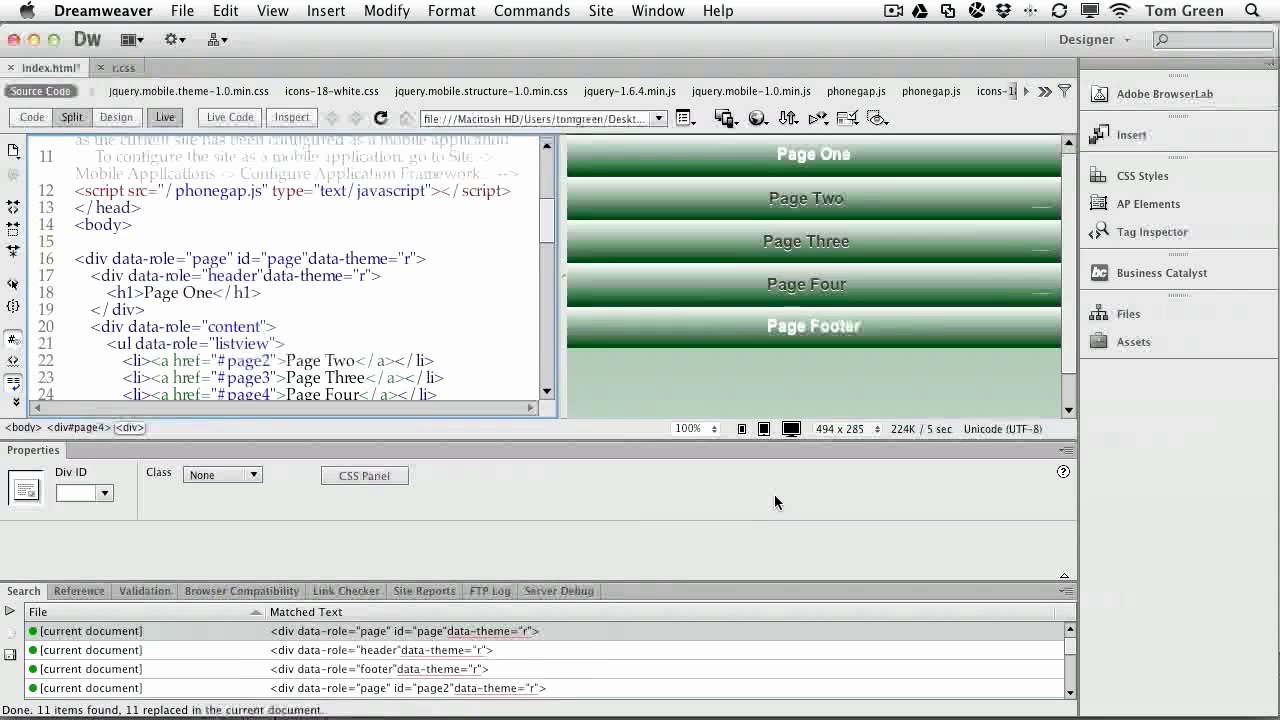
Back in Fireworks, display the 03 r theme page and glance at the jQuery Mobile Theme commands.
key("super+Tab")
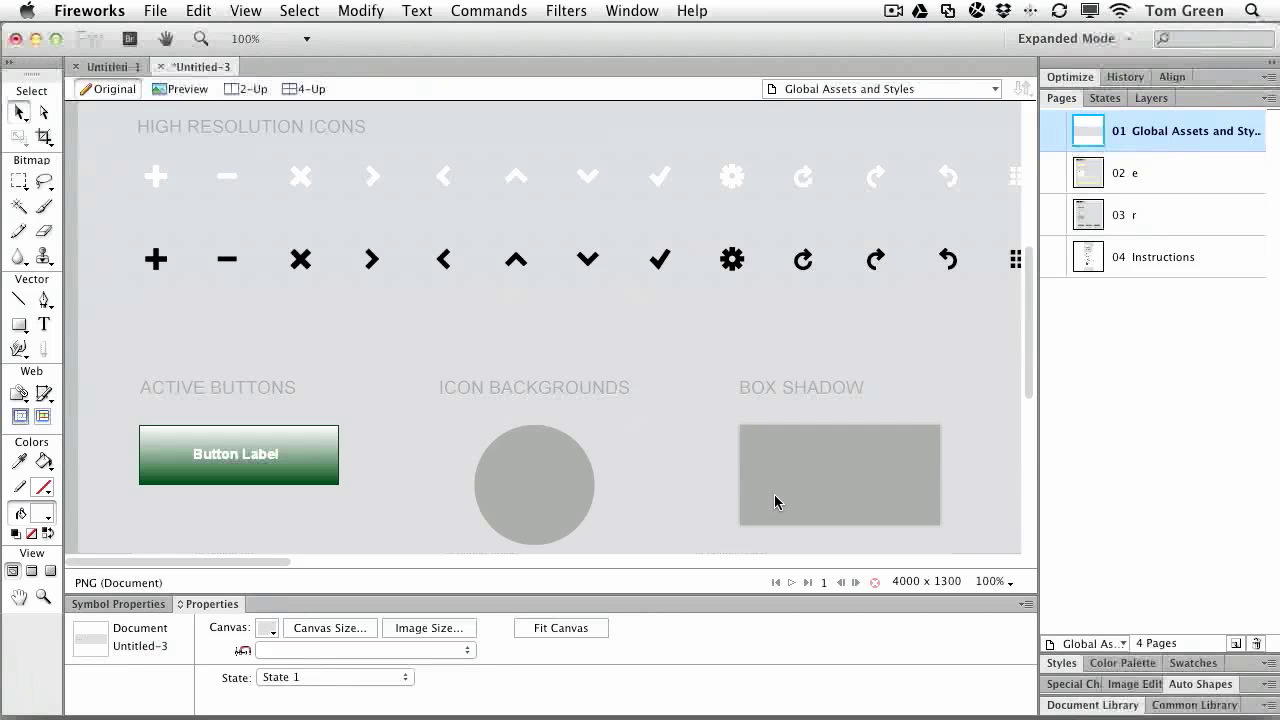
left_click(767, 432)
left_click(1137, 220)
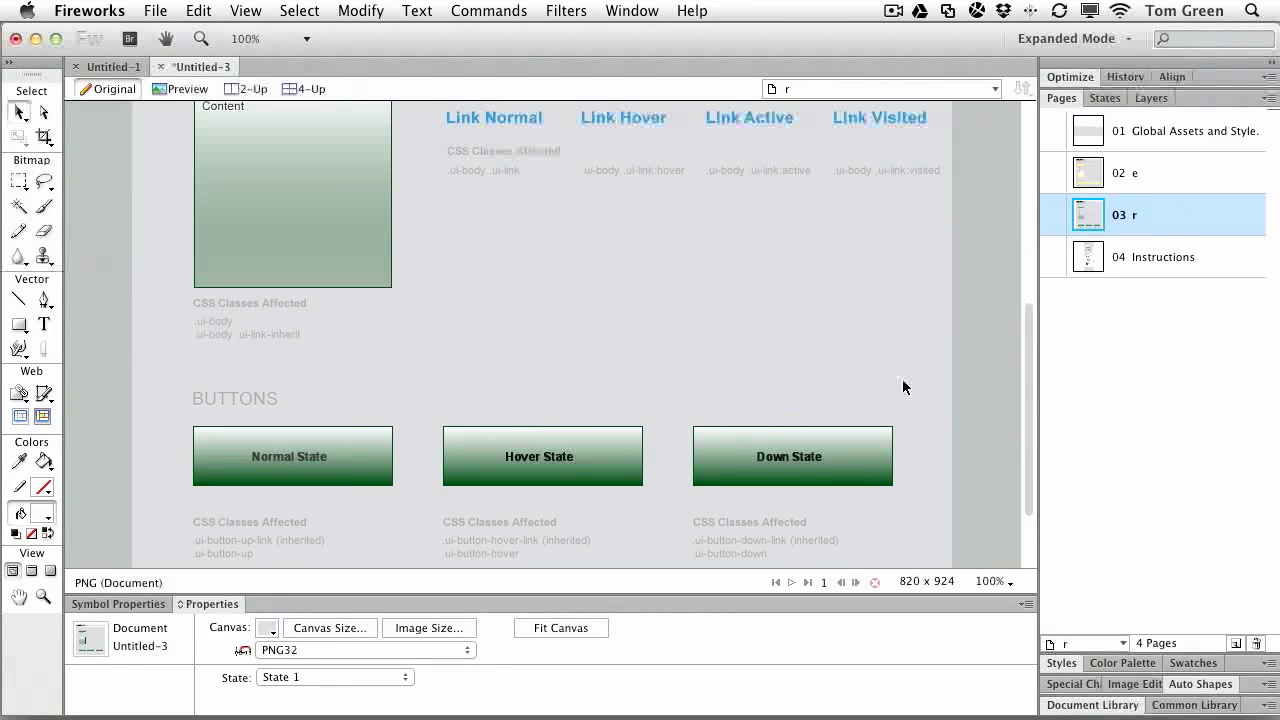
scroll(908, 300, "up", 5)
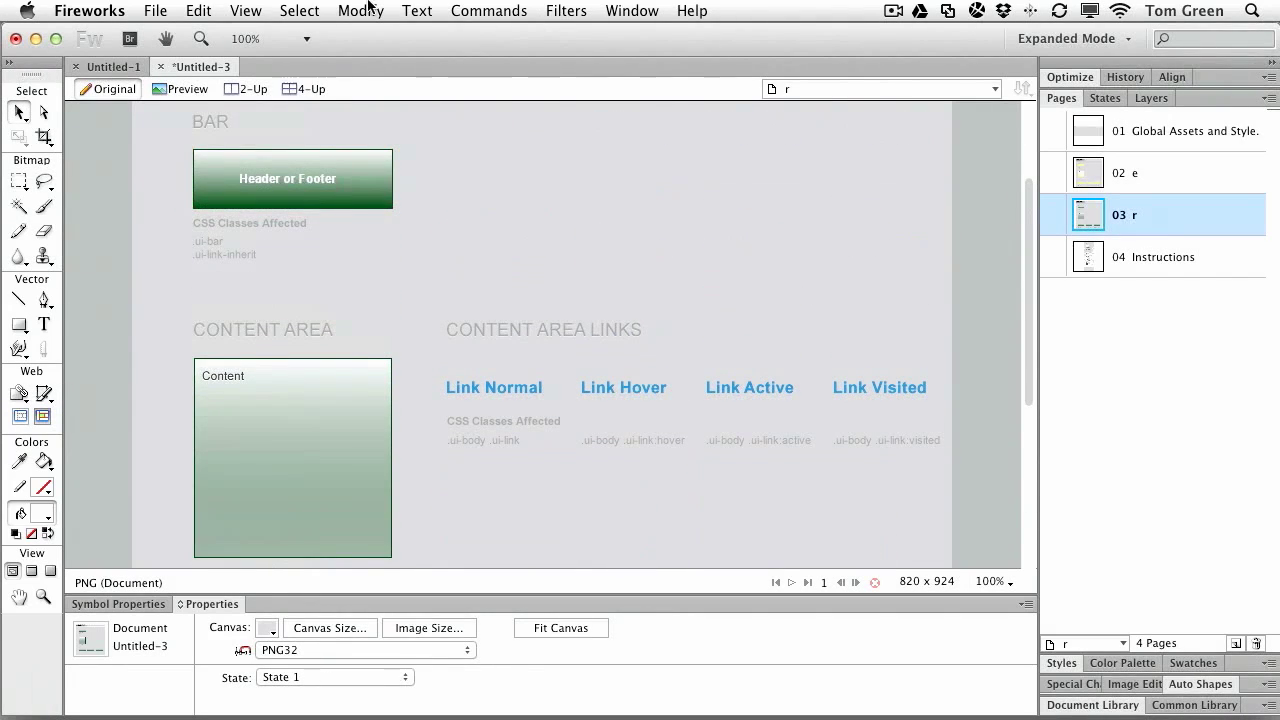
left_click(470, 12)
mouse_move(493, 220)
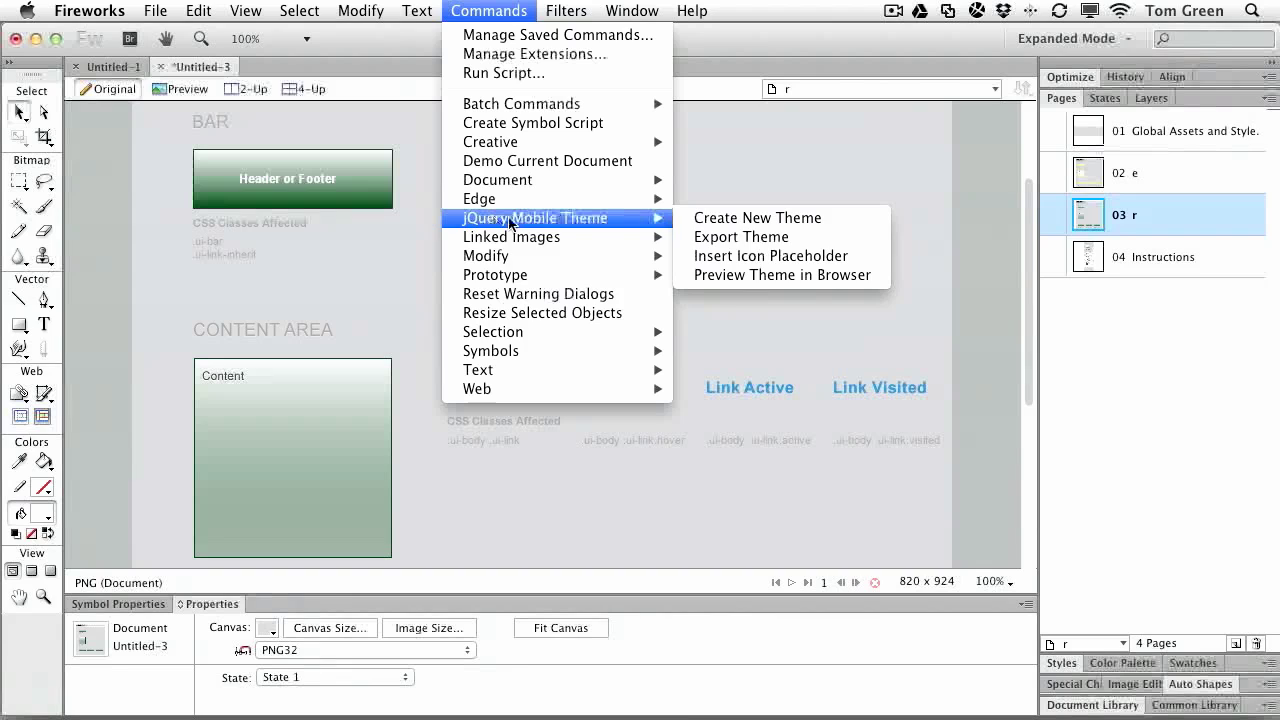
left_click(900, 165)
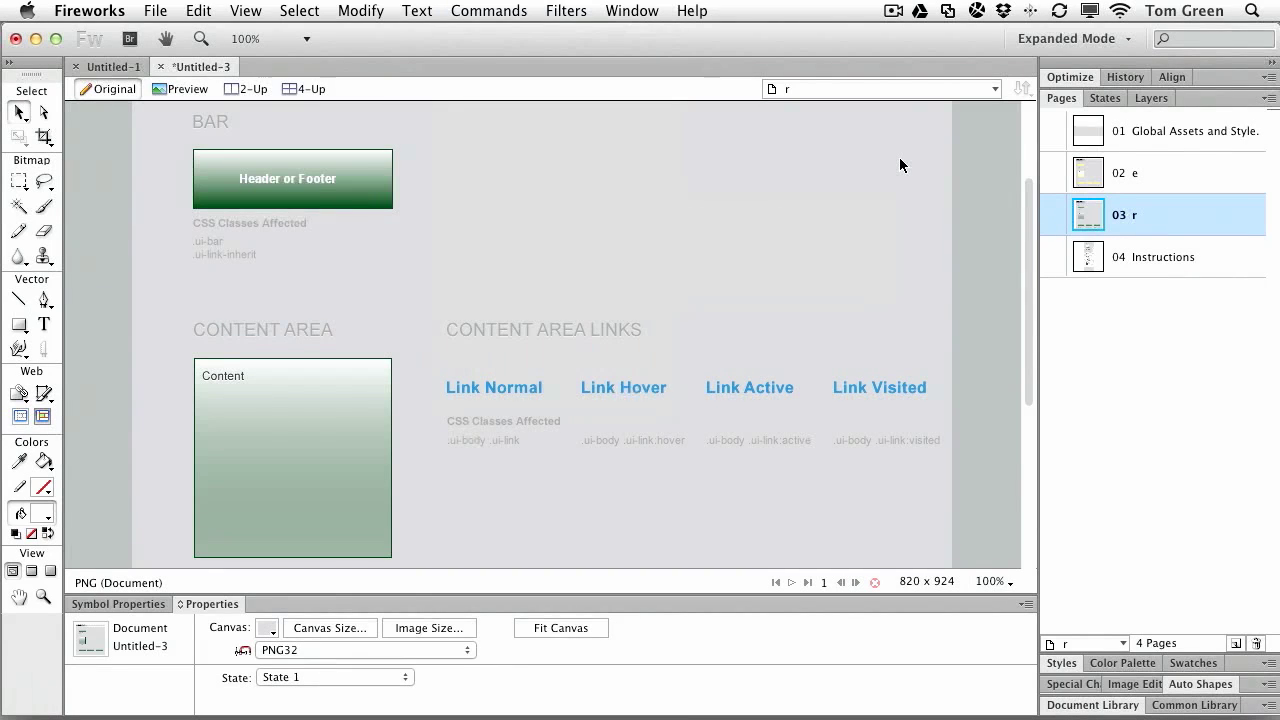